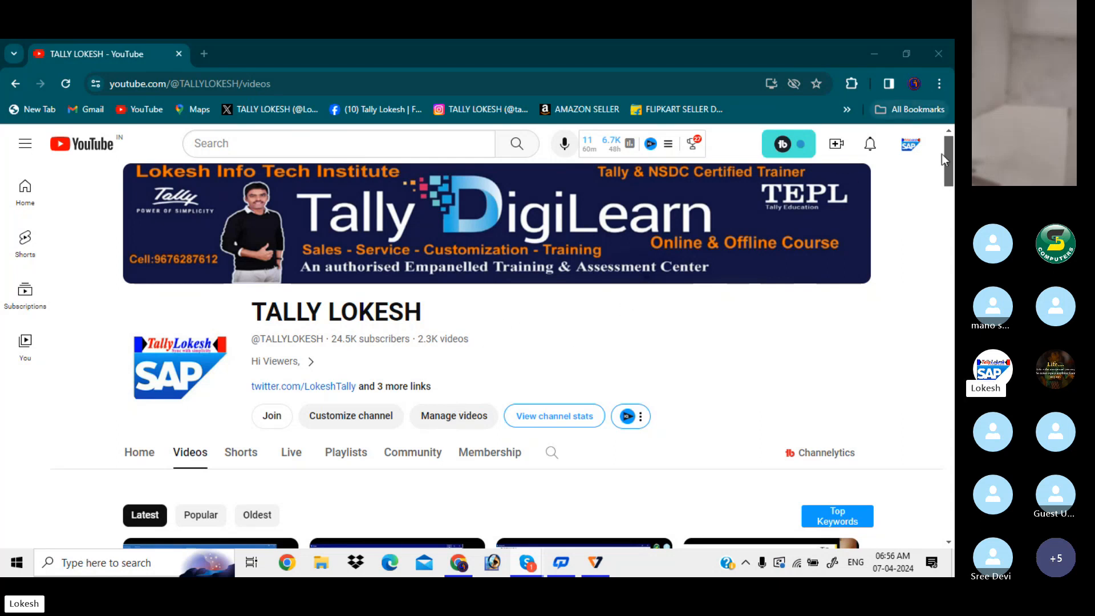
- Switch to the Skype group call window, dismiss the recording notice and minimise the call
mouse_move(531, 563)
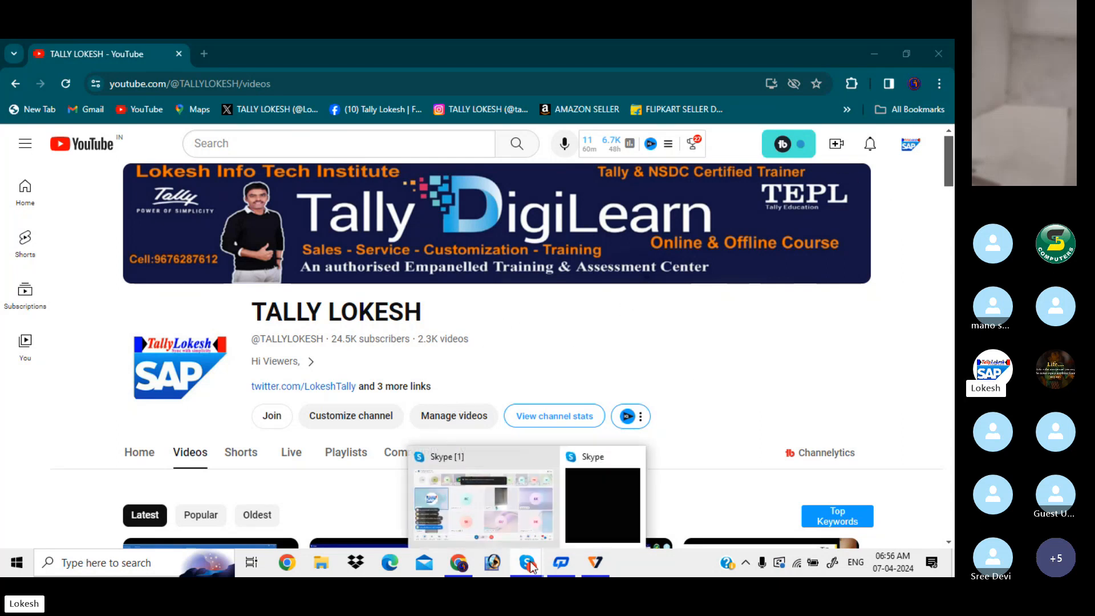
left_click(500, 502)
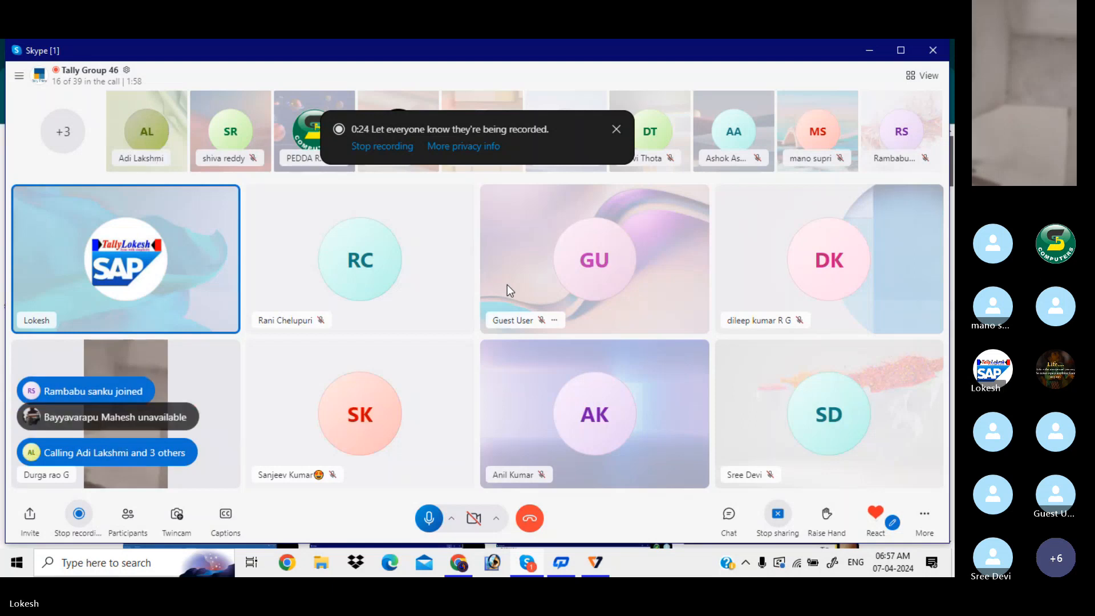
left_click(616, 129)
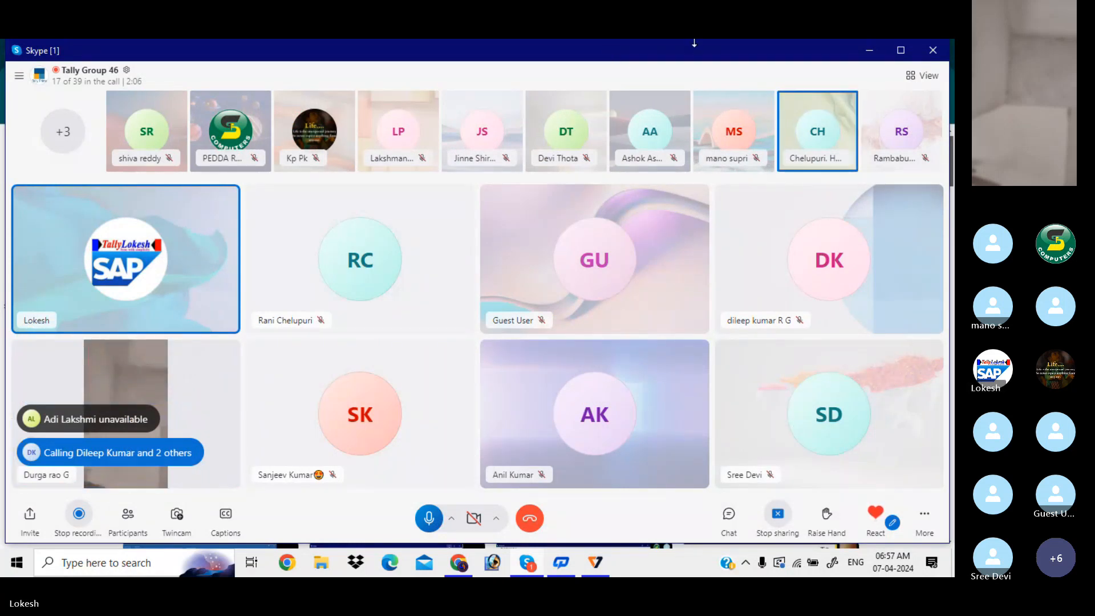
left_click(868, 51)
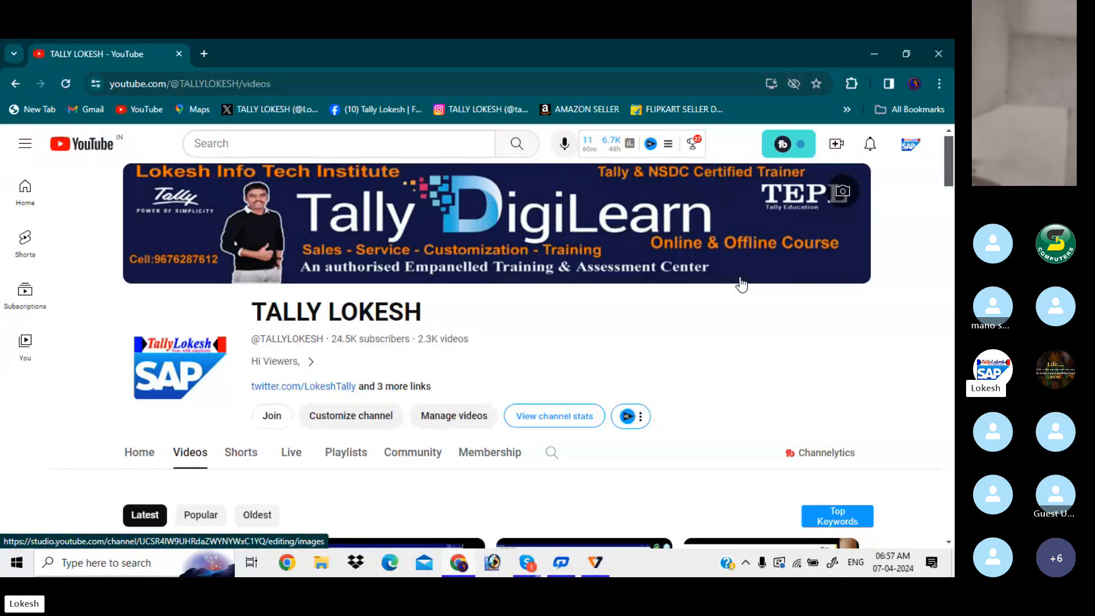
- In the Skype call's participant list, mute the one unmuted attendee and remove that attendee from the call
left_click(535, 564)
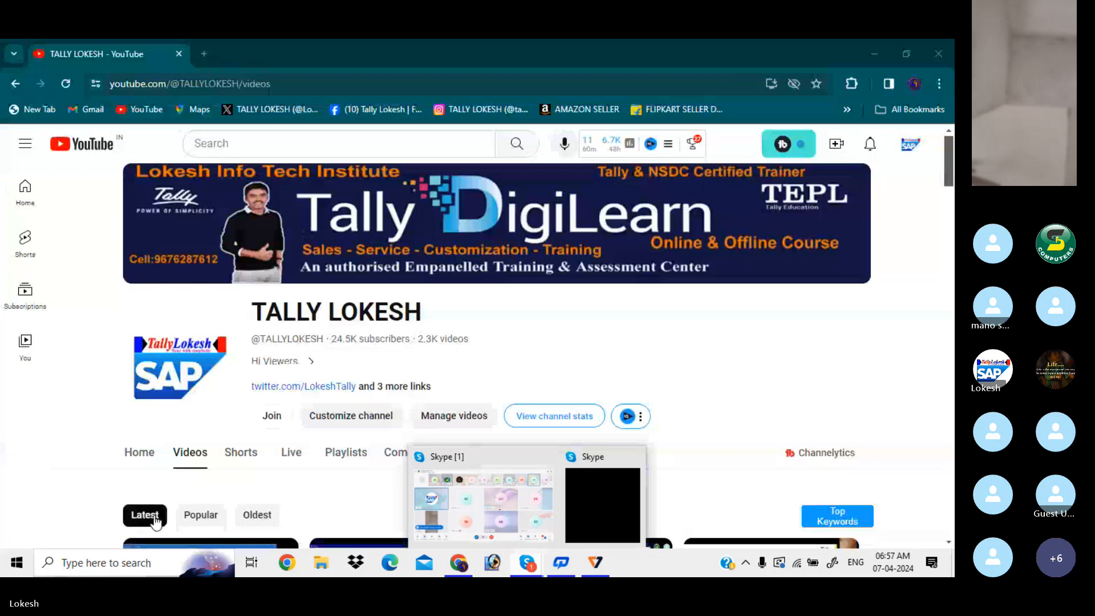
left_click(471, 507)
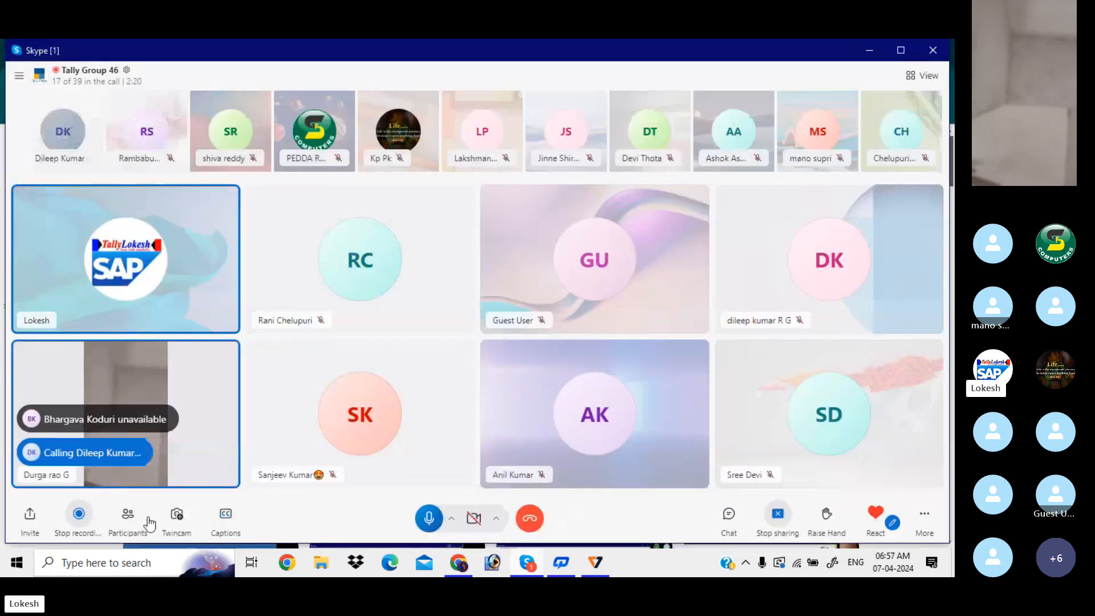
left_click(127, 516)
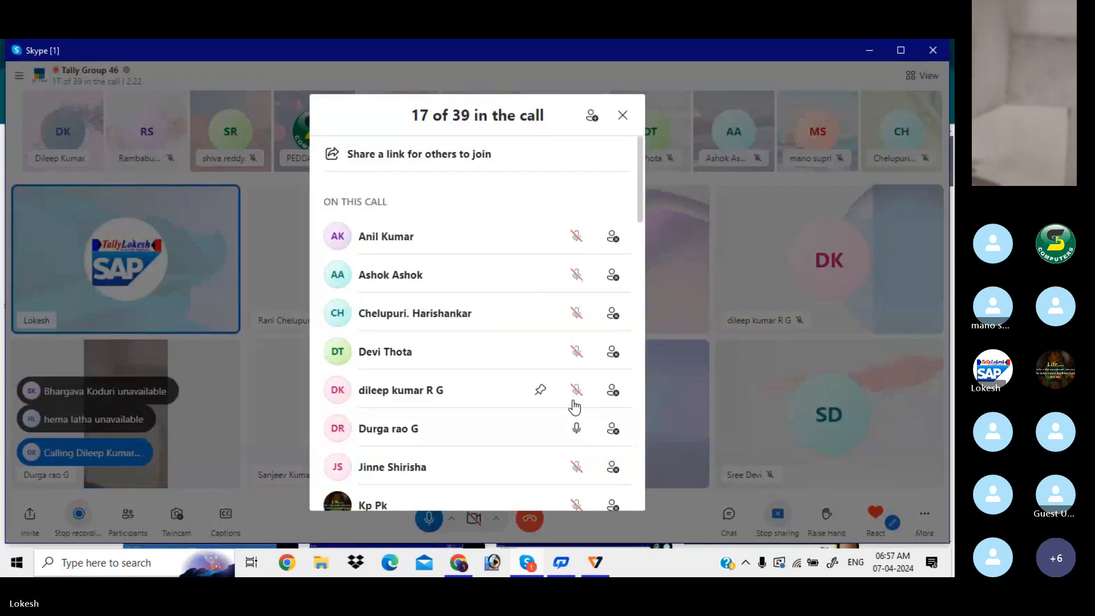
left_click(576, 431)
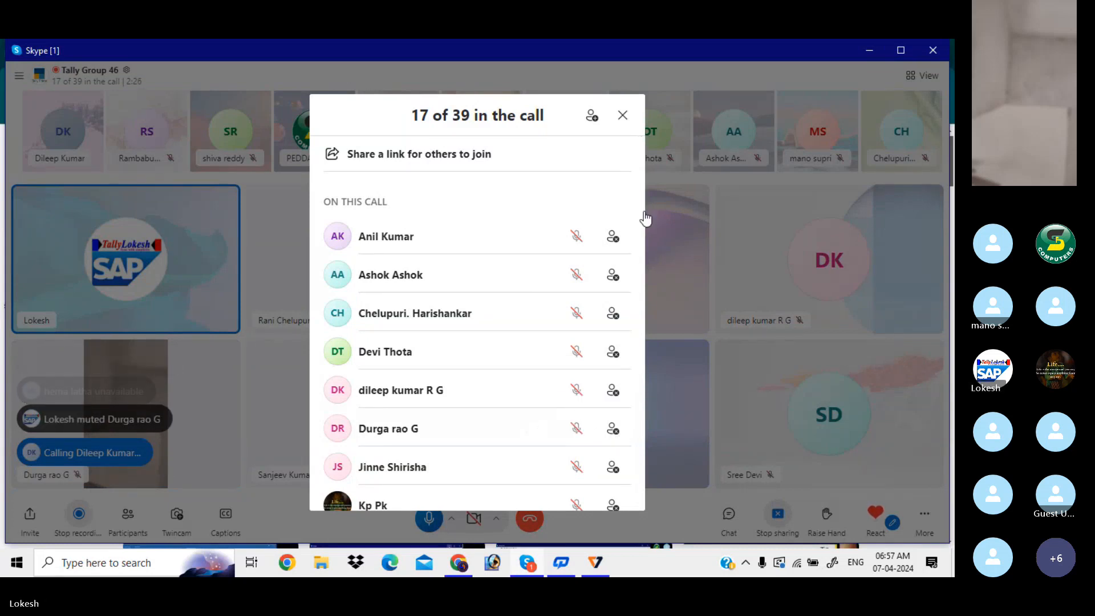
left_click_drag(636, 206, 631, 233)
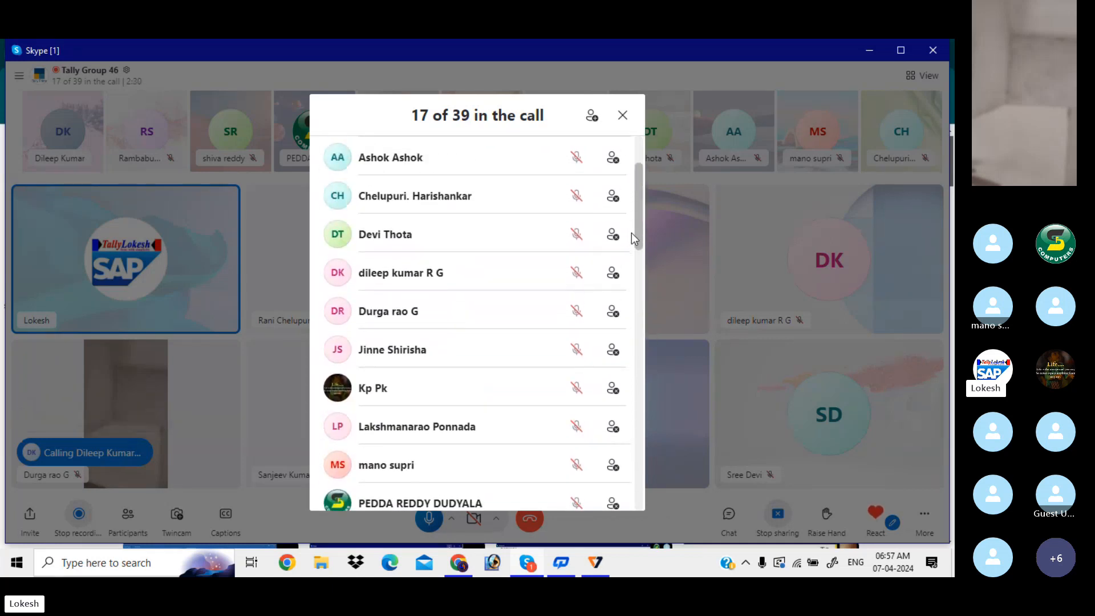
left_click(613, 313)
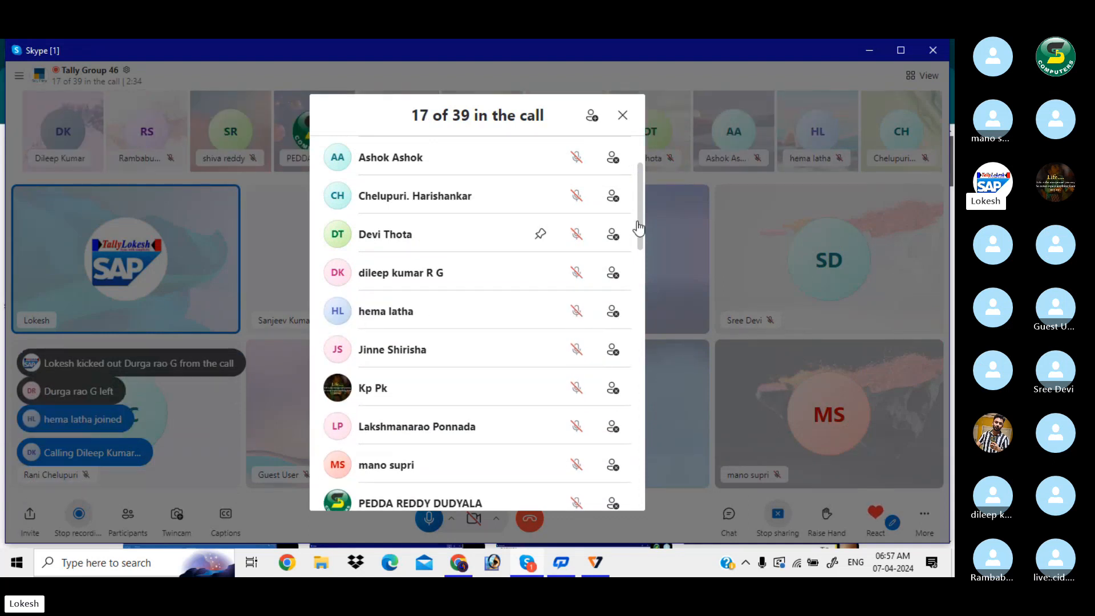
left_click(622, 116)
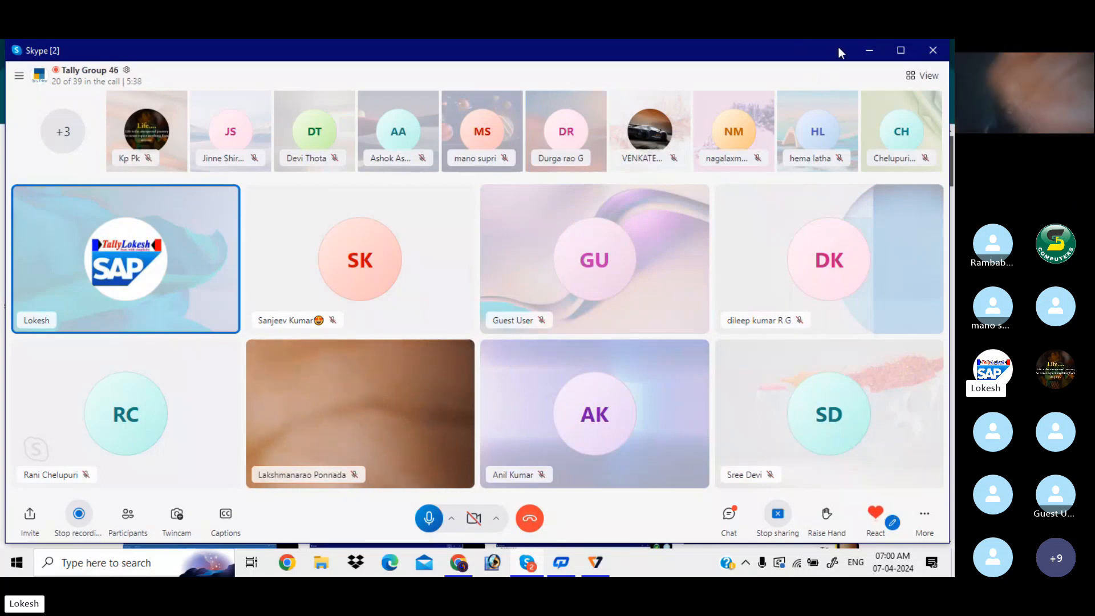
- Clear the desktop by minimising the open windows and postponing the antivirus licence reminder, and open TallyPrime
left_click(868, 55)
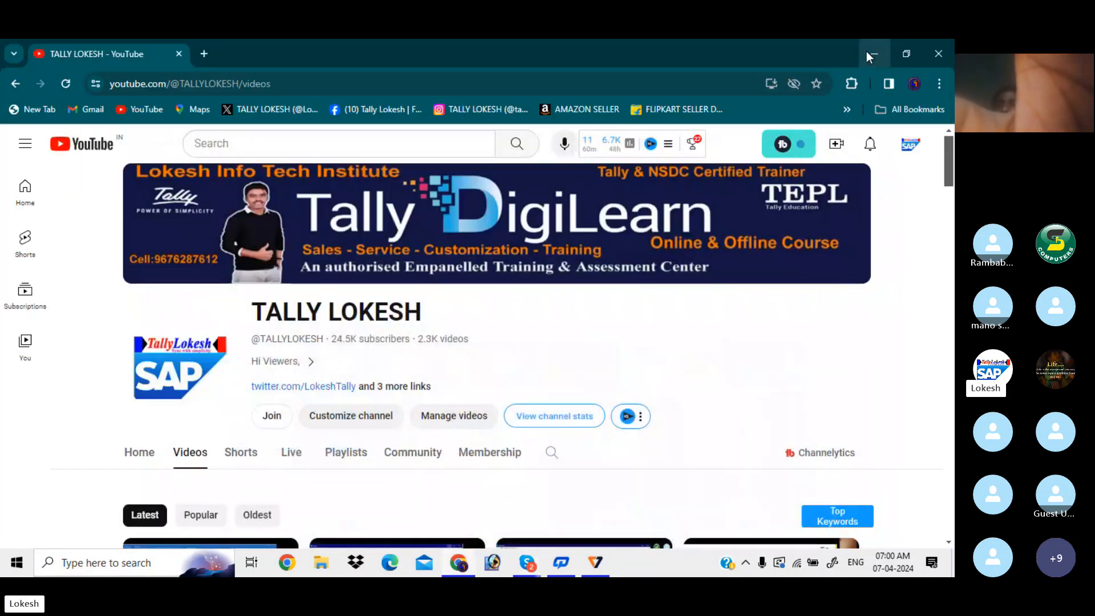
left_click(869, 54)
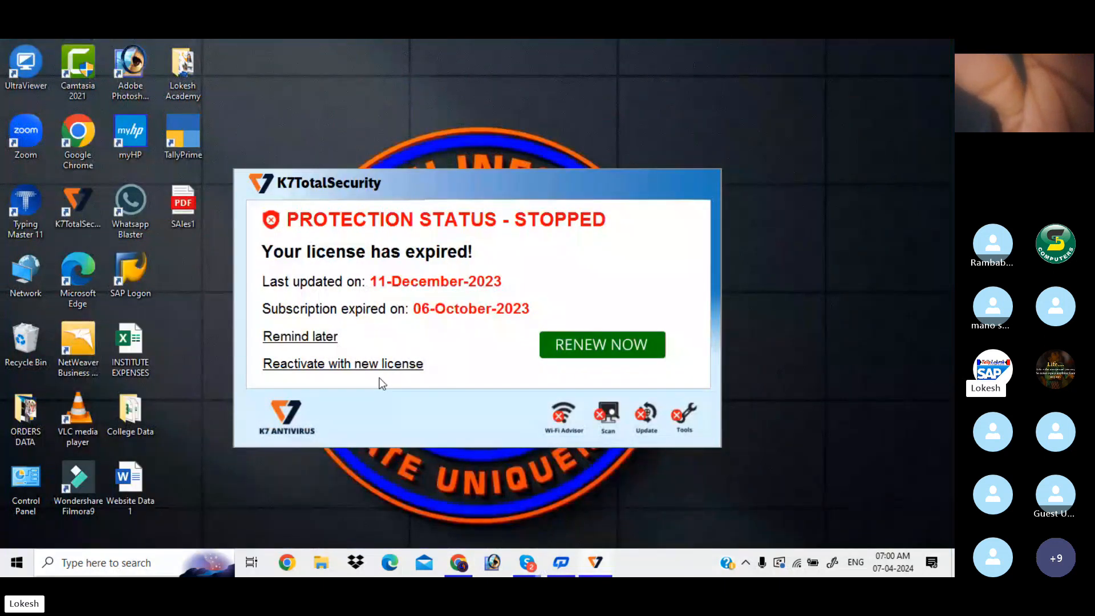
left_click(327, 337)
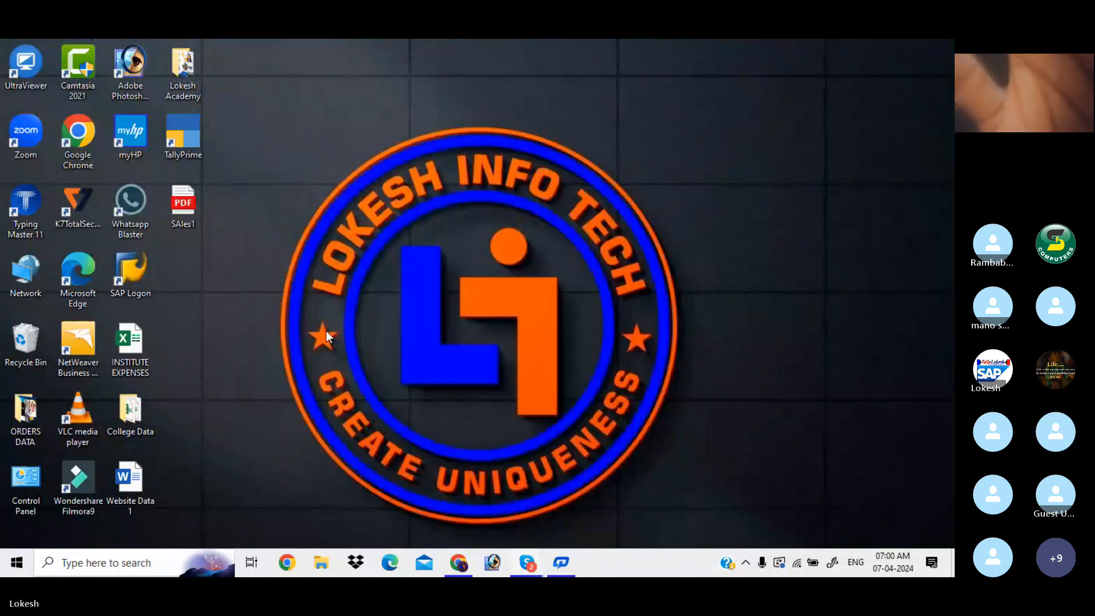
double_click(191, 155)
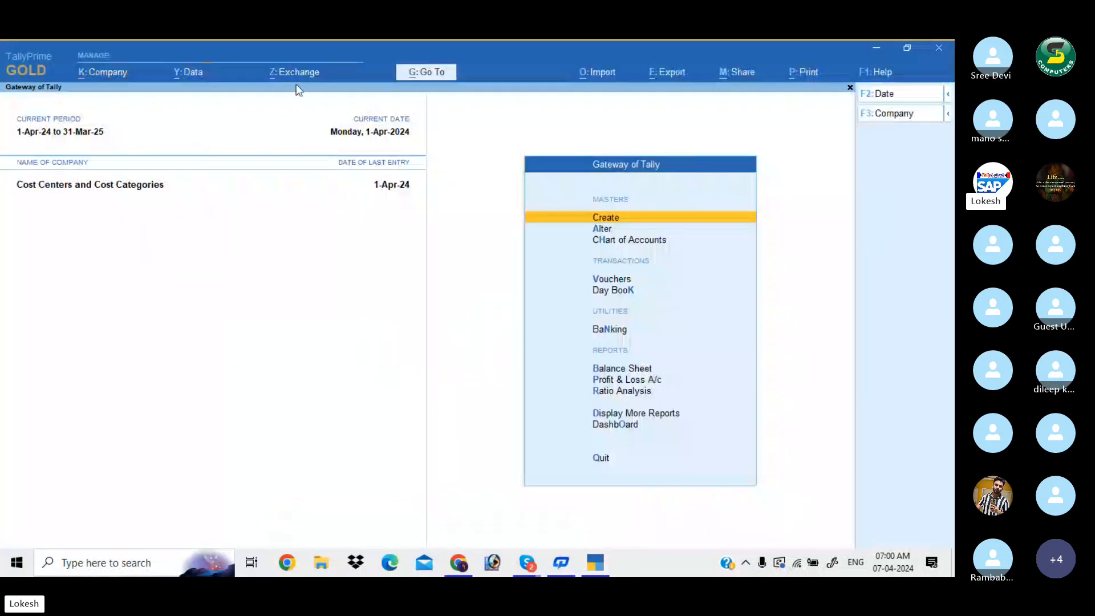
- Shut the Cost Centers and Cost Categories company and start creating a new company
left_click(909, 120)
key("Return")
key("Return")
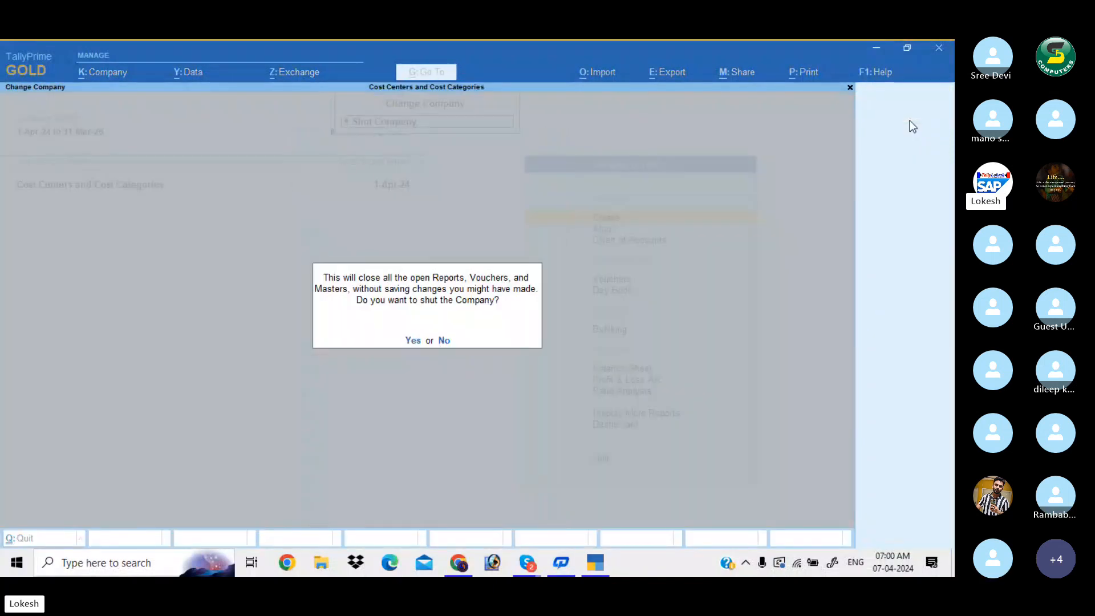
key("Return")
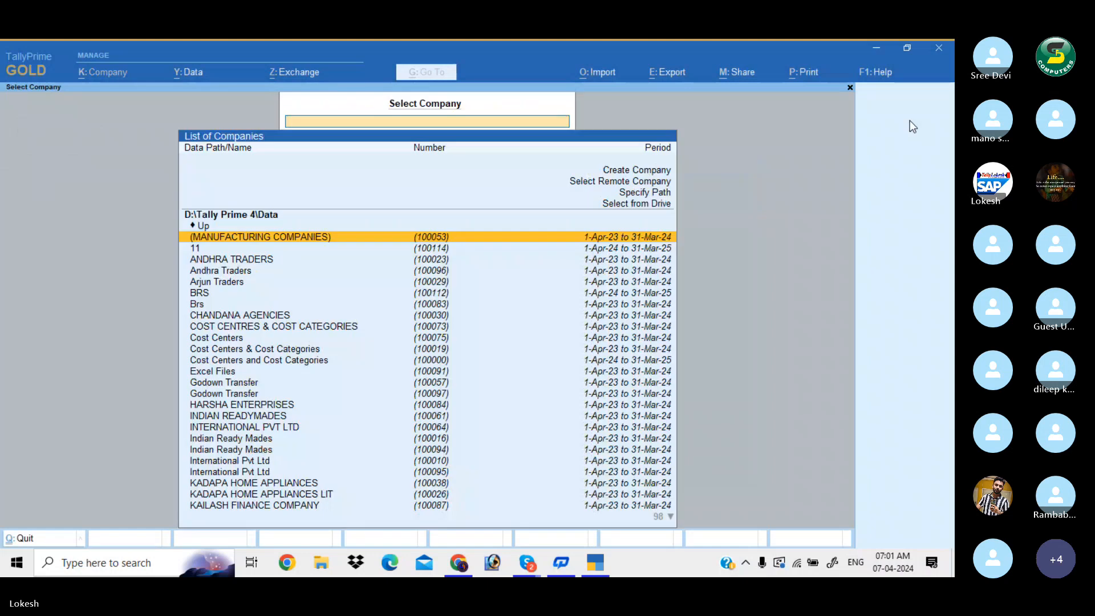
key("Up")
key("Up")
key("Up")
key("Up")
key("Up")
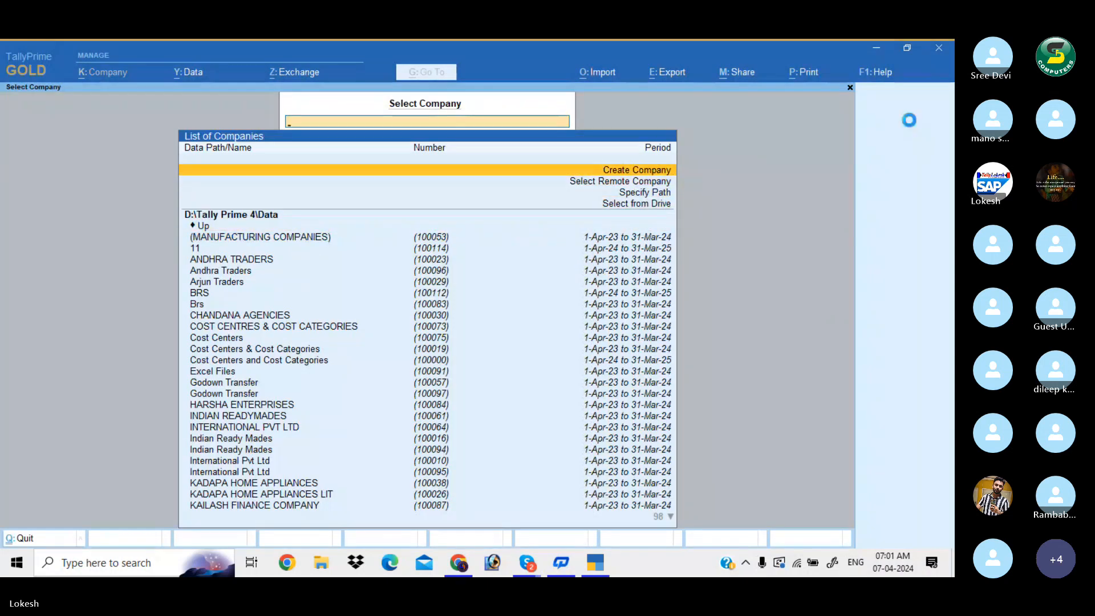
key("Return")
- Name the new company Kalyani Enterprises and keep the same text as its mailing name
type("Ka")
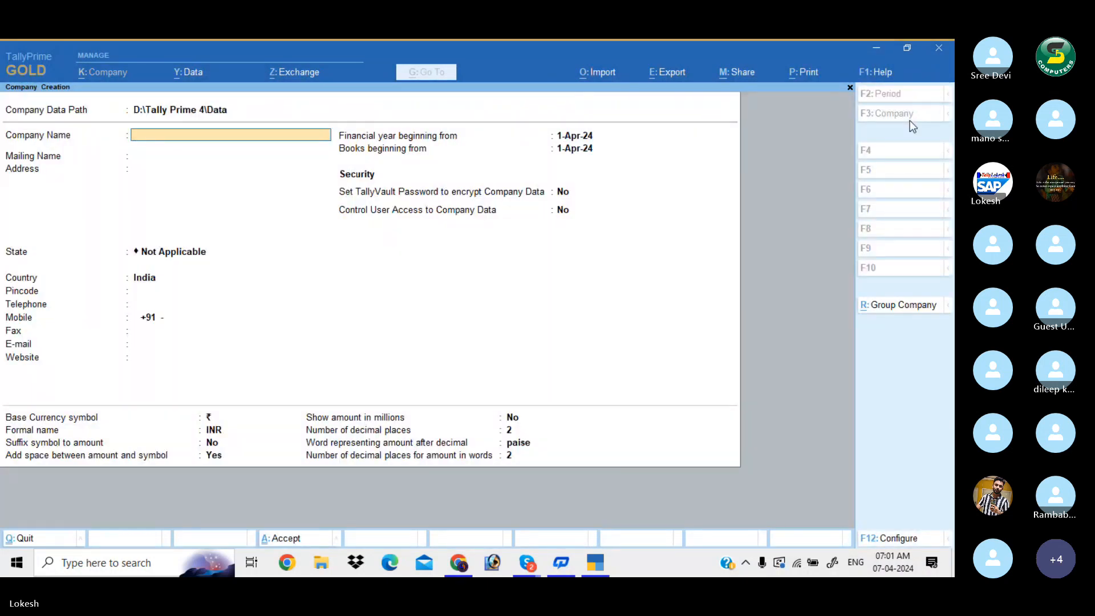
type("lyan")
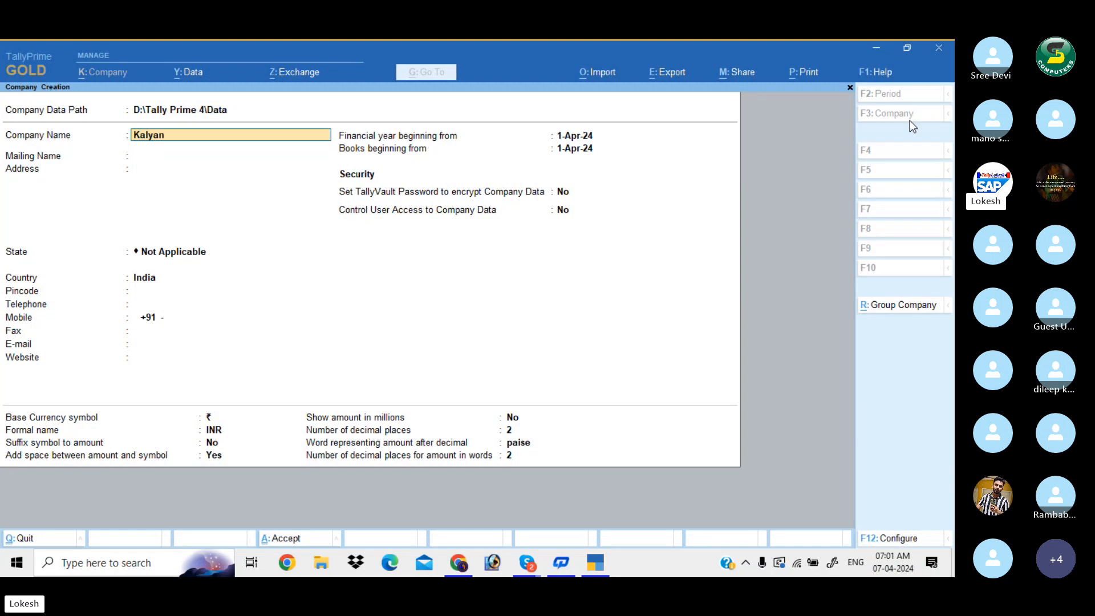
type("i Win")
key("BackSpace")
key("BackSpace")
key("BackSpace")
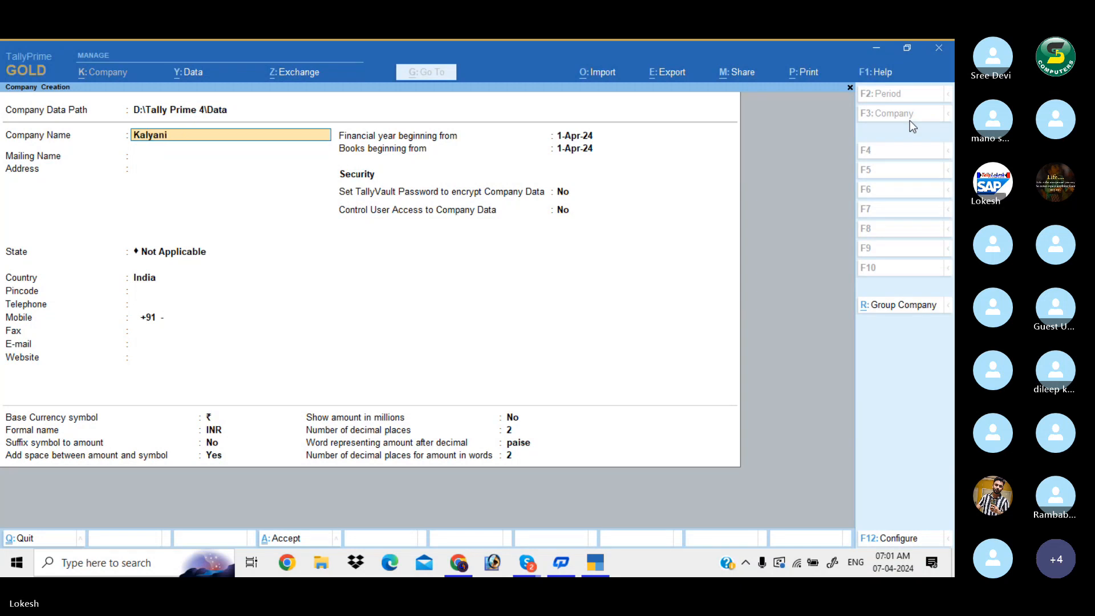
type("Enterprises")
key("Return")
key("Return")
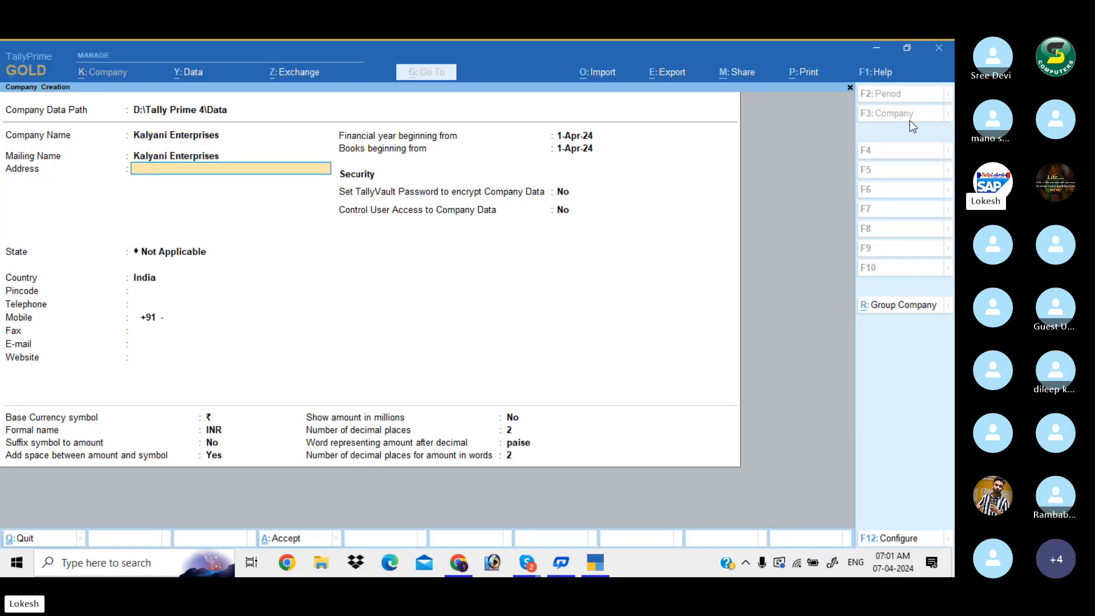
- Leave the address and pincode blank and set the company's state to Andhra Pradesh
key("Return")
key("Down")
key("Down")
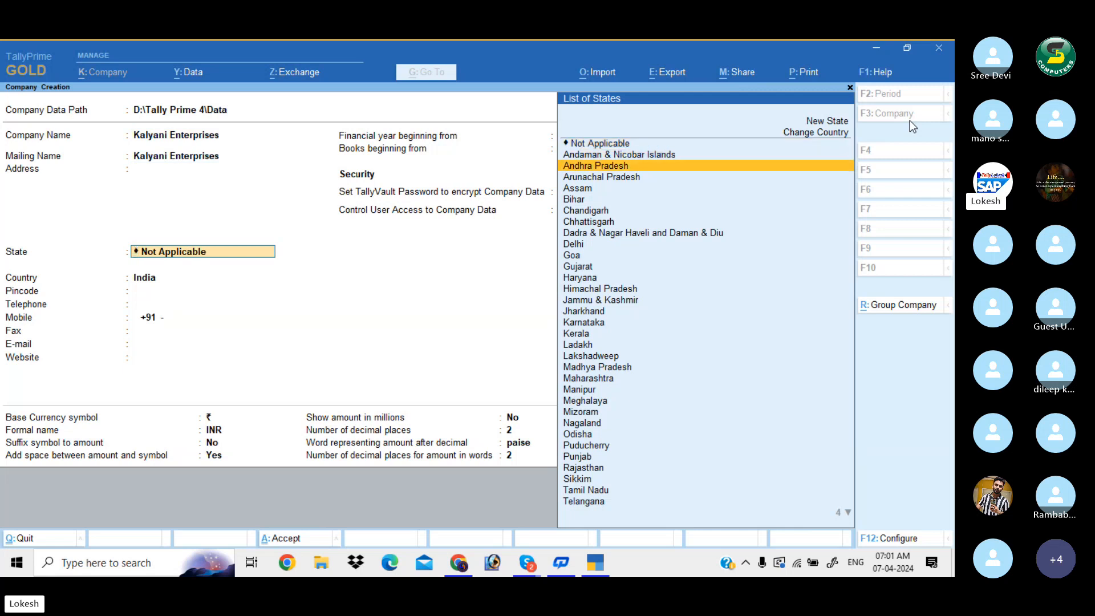
key("Return")
key("Return")
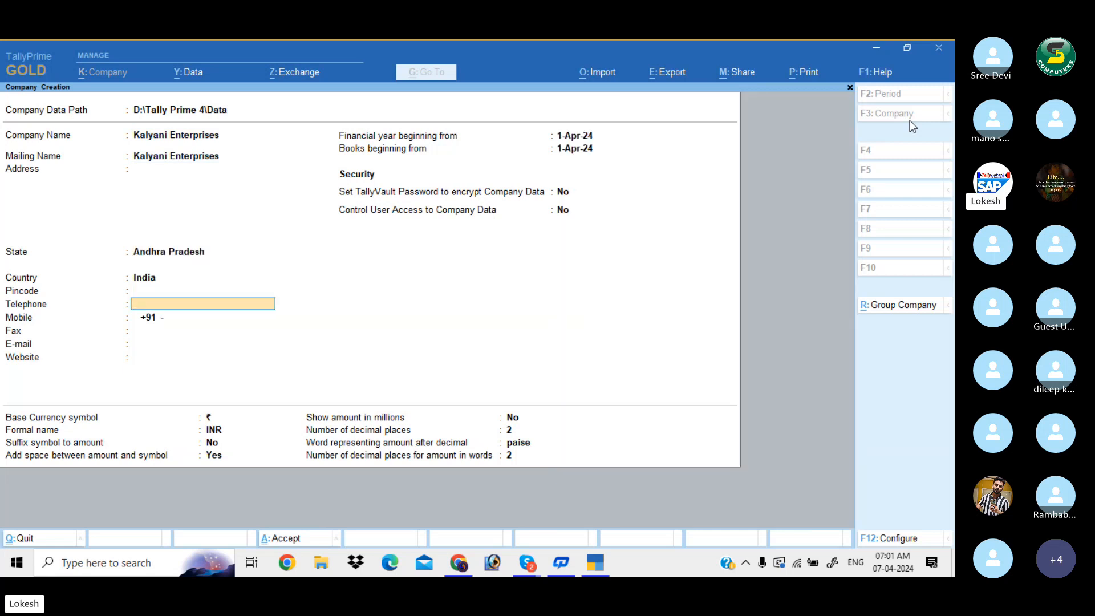
- Keep the default contact, financial year (1-Apr-24), security and currency settings and save the new company
key("Return")
key("Return")
key("Return")
key("Return")
key("Return")
key("Return")
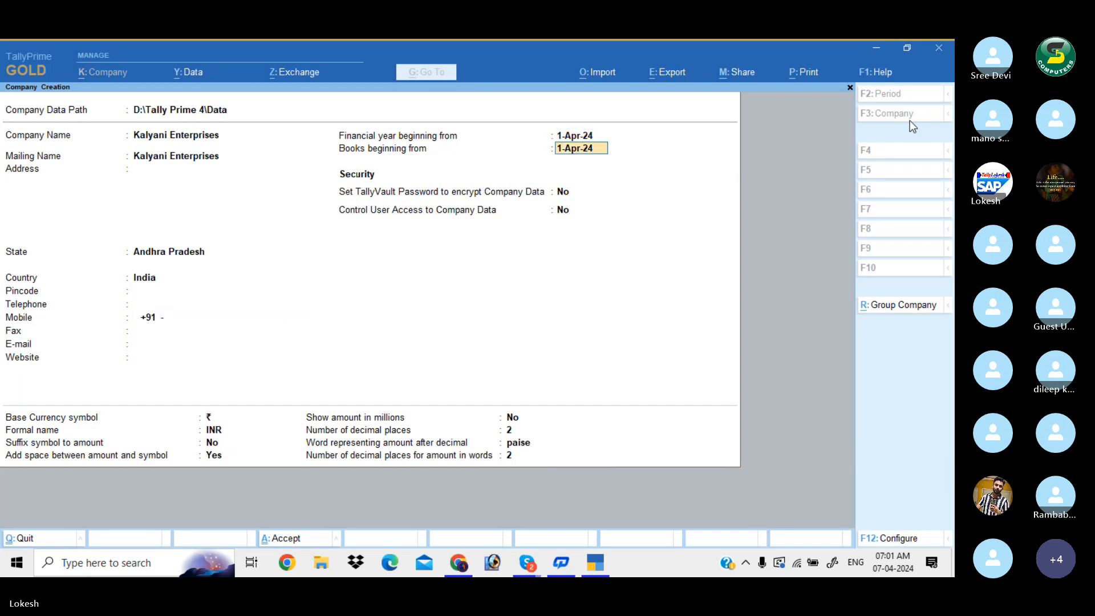
key("Return")
key("Return")
key("Return")
key("Return")
key("Return")
key("Return")
key("Return")
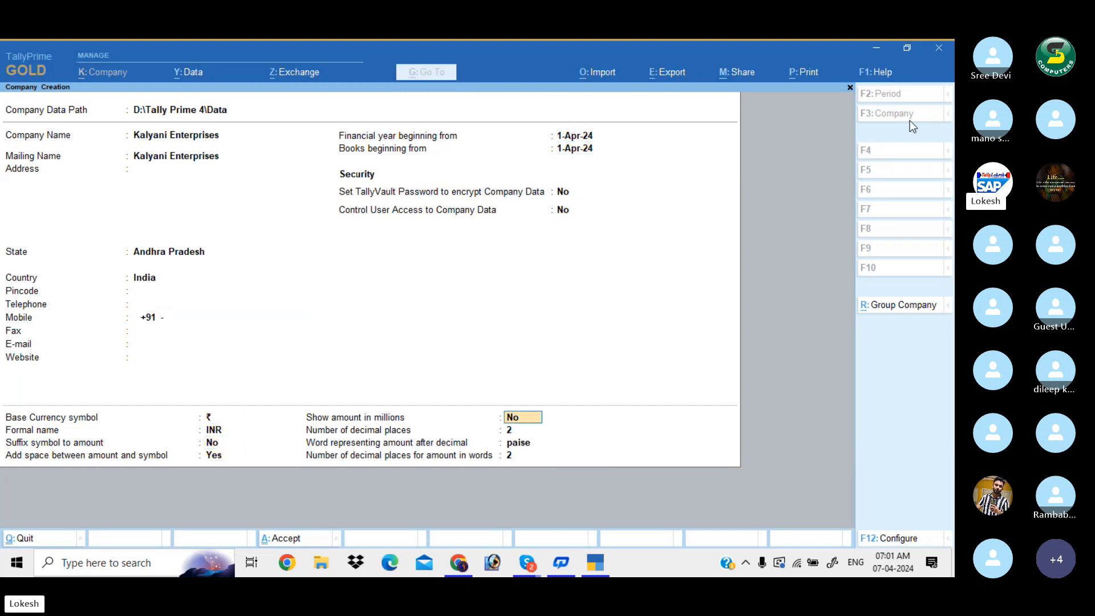
key("Return")
key("Return")
key("Return")
key("Return")
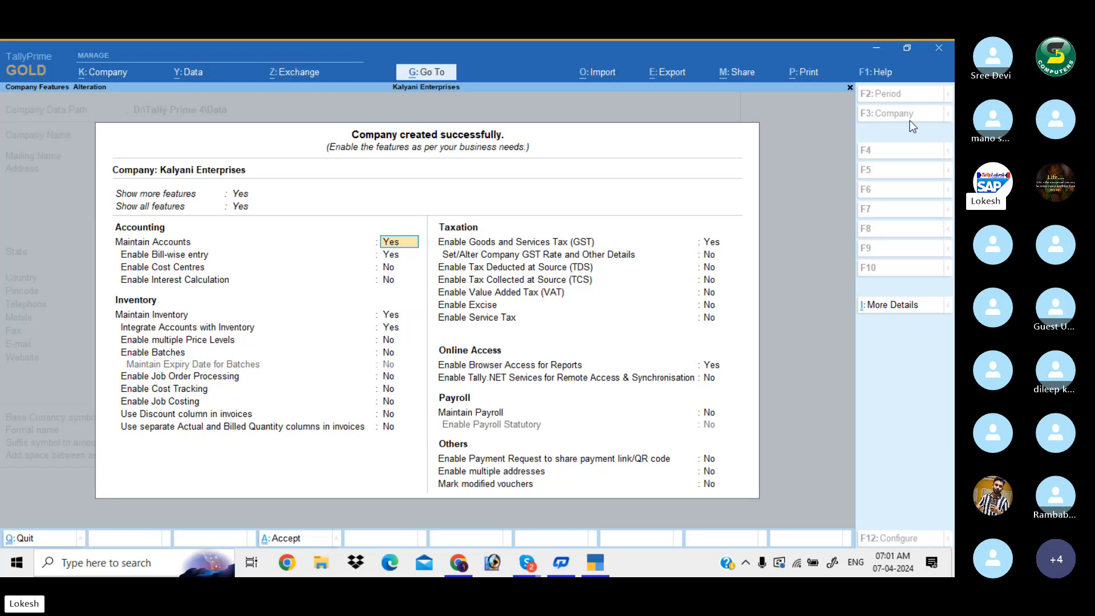
- In the company features, keep bill-wise entry enabled and set Maintain Inventory and Goods and Services Tax (GST) to No
key("Return")
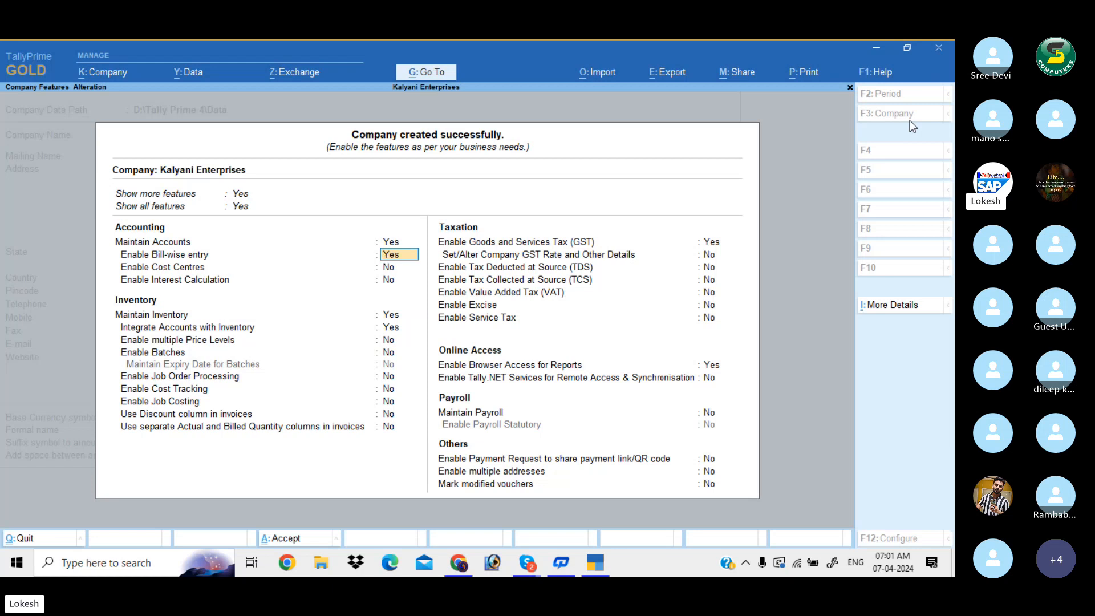
key("Return")
key("Return")
key("Return")
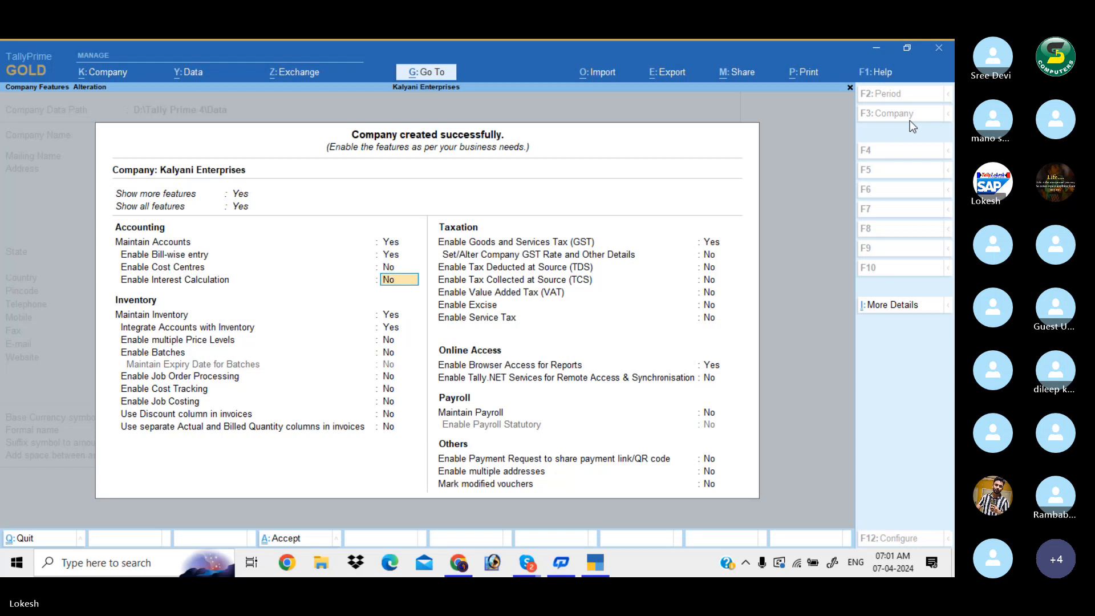
type("n")
key("Return")
type("n")
key("Return")
key("Return")
key("Return")
key("Return")
key("Return")
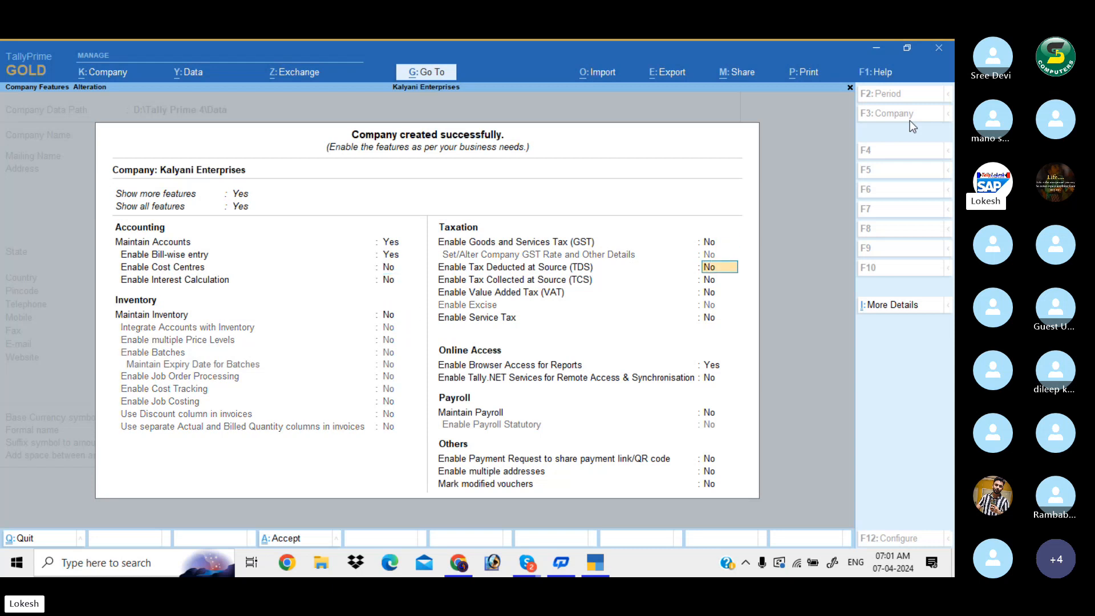
- Set browser access for reports to No, keep the remaining feature defaults and accept the company features
type("n")
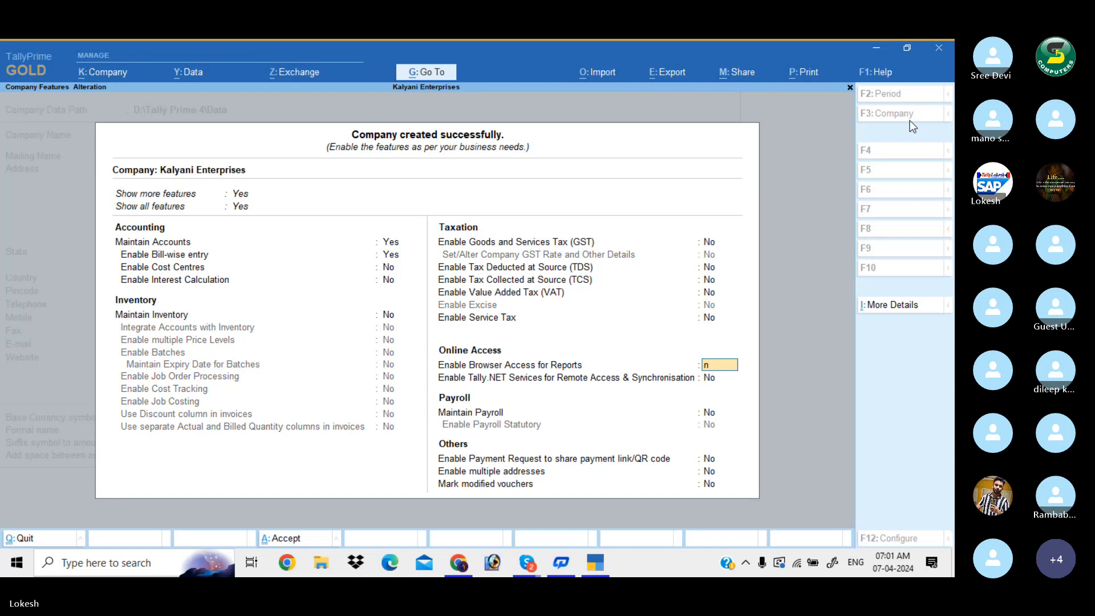
key("Return")
key("Return")
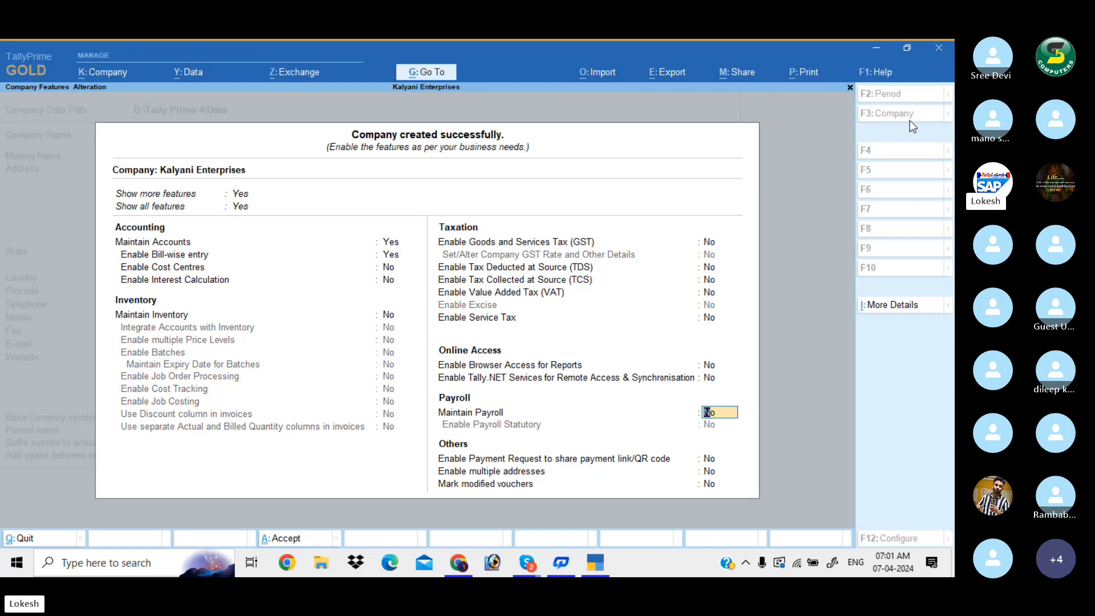
key("Return")
key("Return")
key("Return")
key("Return")
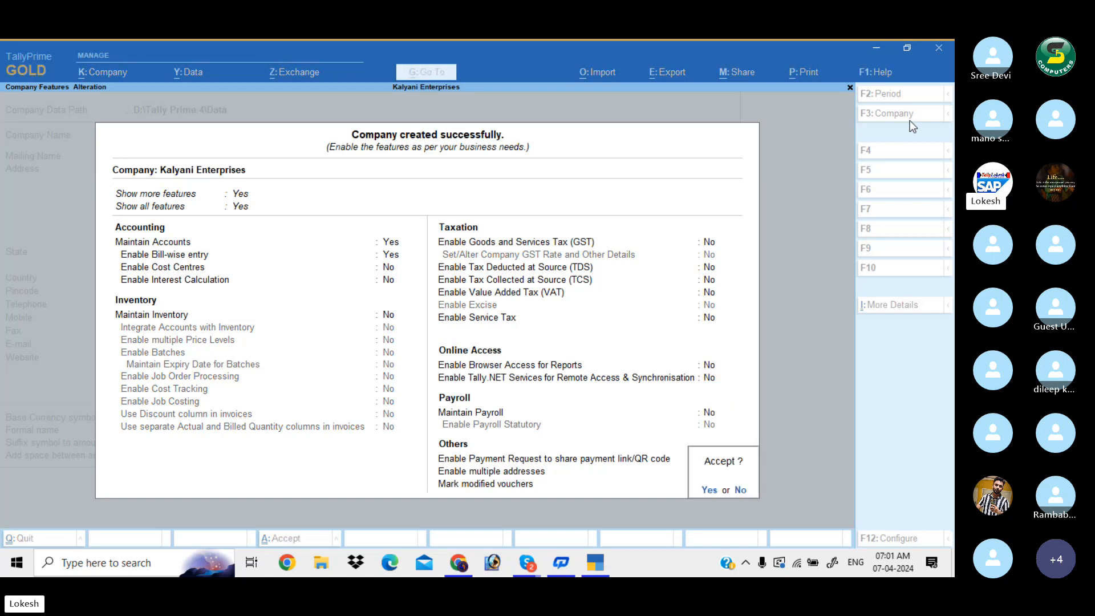
key("y")
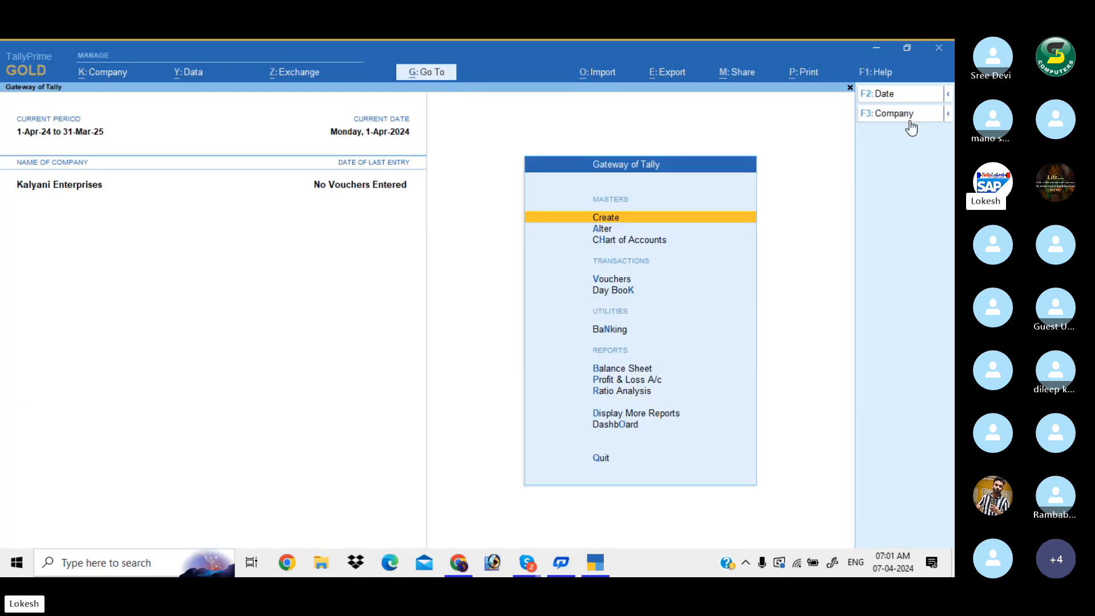
- Start a new accounting ledger named Capital and place it under the Capital Account group
key("Return")
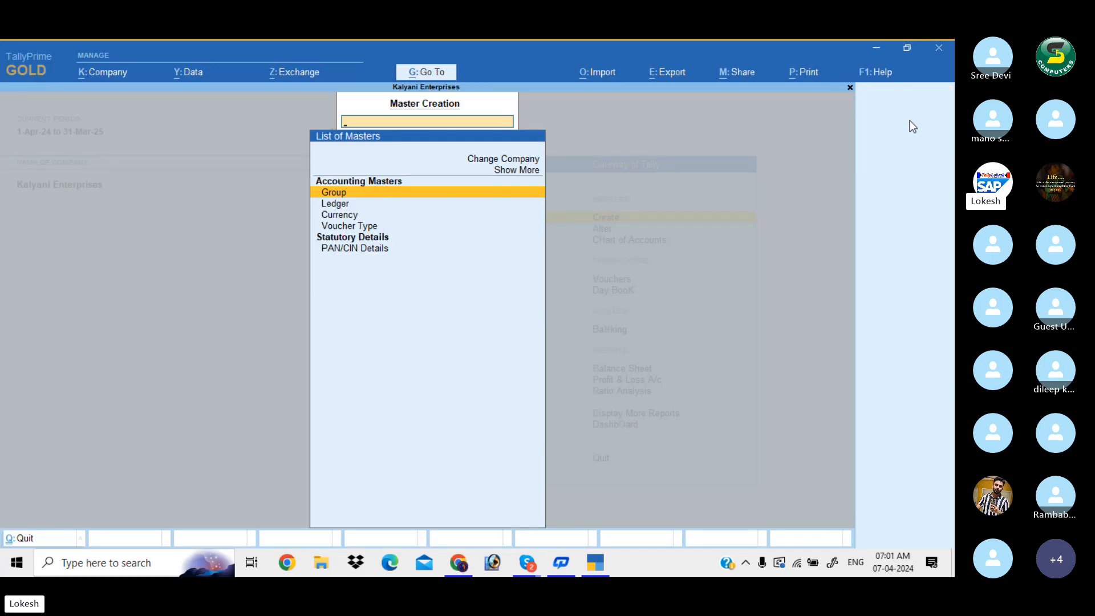
key("Down")
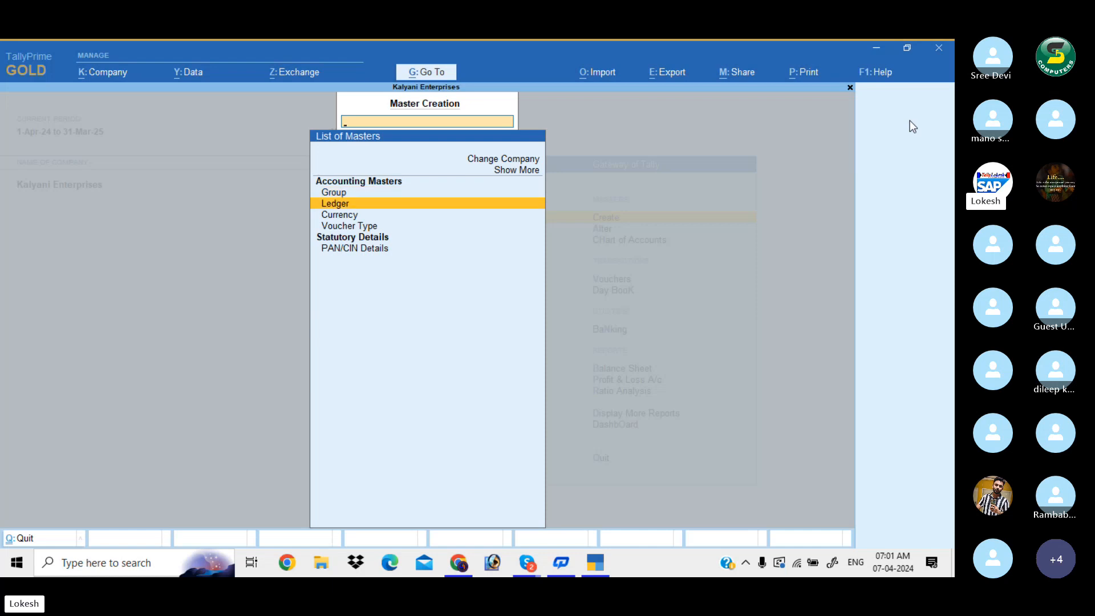
key("Return")
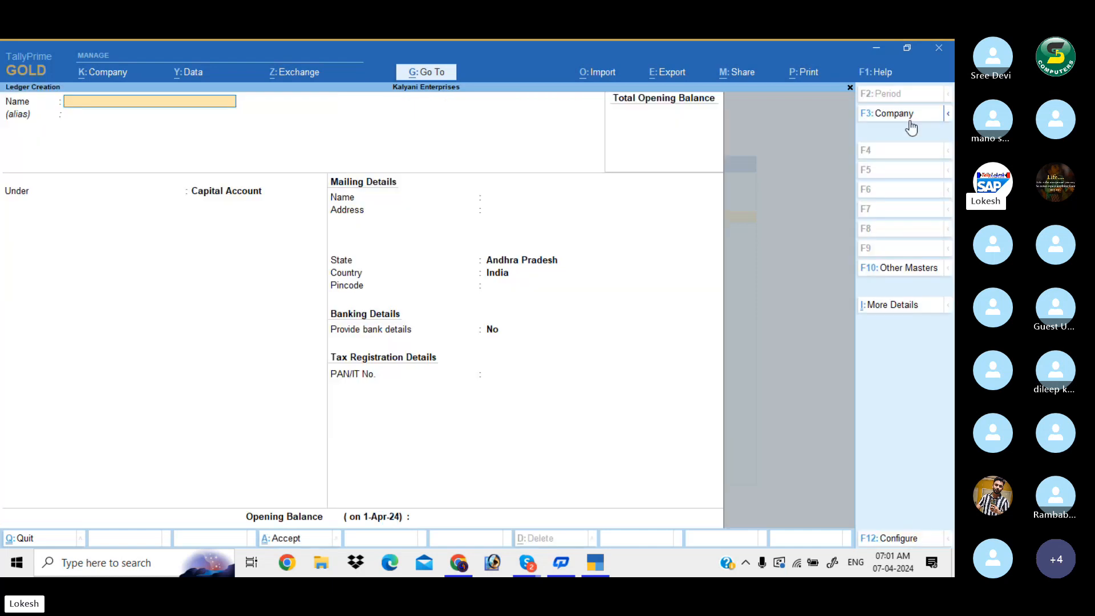
type("Capital")
key("Return")
key("Return")
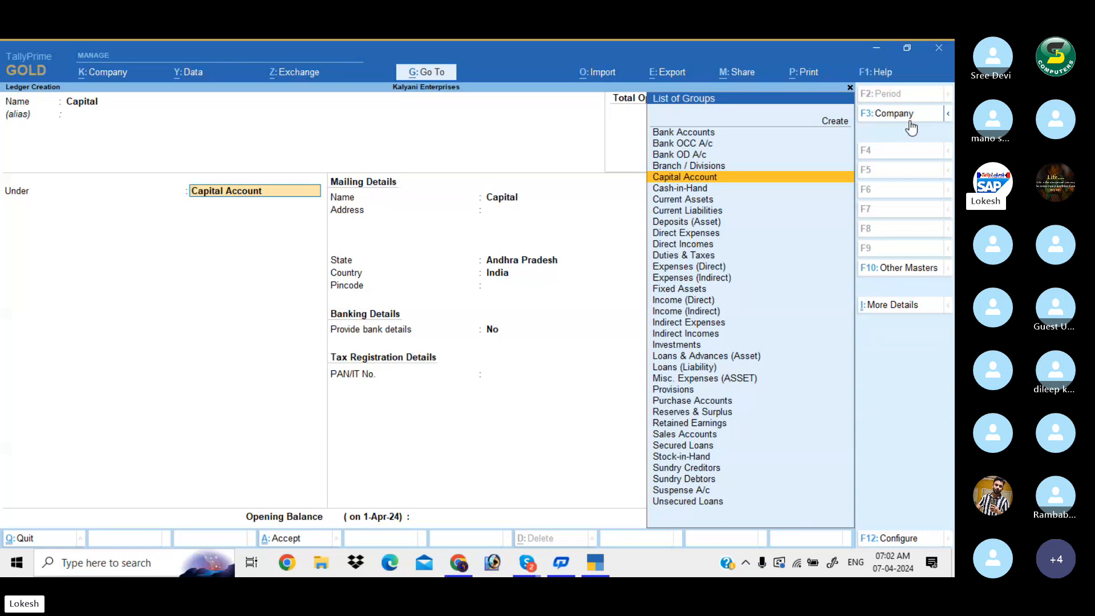
key("Return")
- Keep the Capital ledger's default mailing and bank settings, leave PAN and opening balance blank, and save it
key("Return")
key("Return")
key("Return")
key("Return")
key("Return")
key("Return")
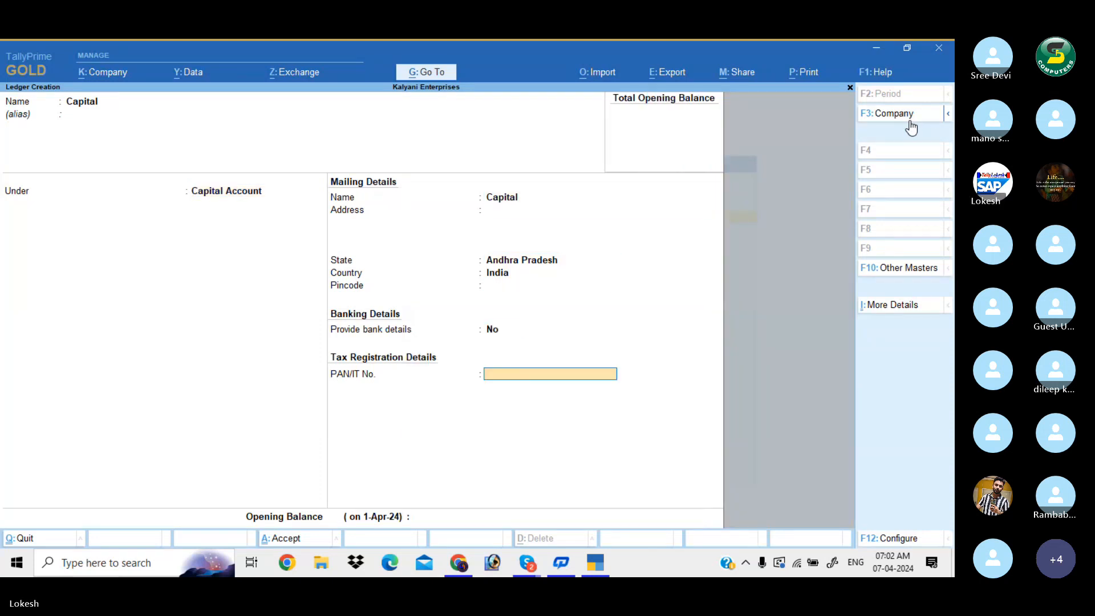
key("Return")
key("Return")
key("Return")
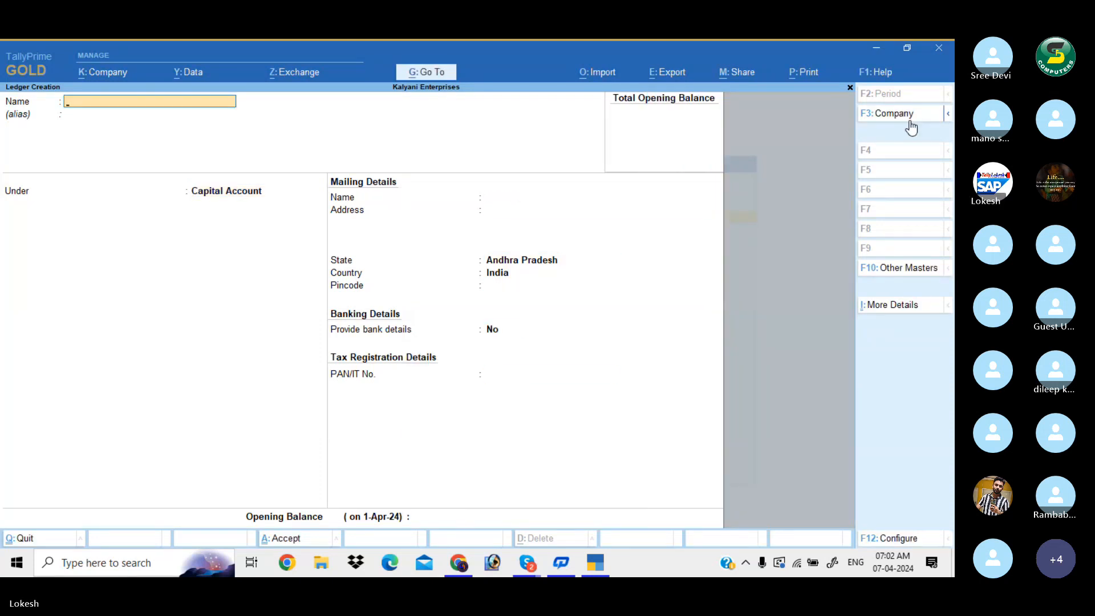
- Create a Purchase ledger under Purchase Accounts with ledger type Not Applicable and no opening balance
type("Purchase")
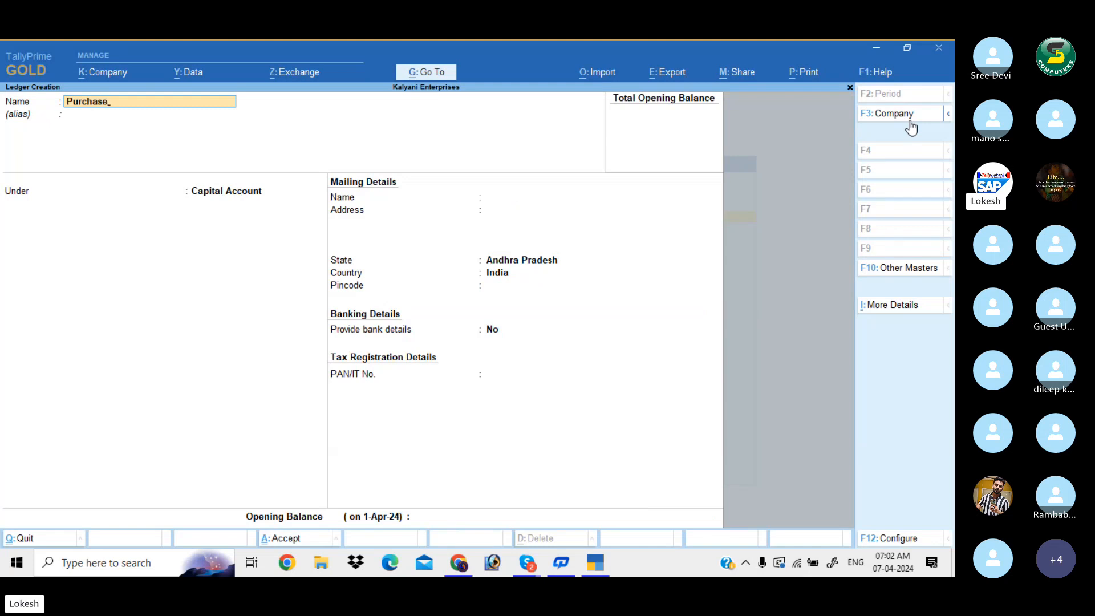
key("Return")
type("Pu")
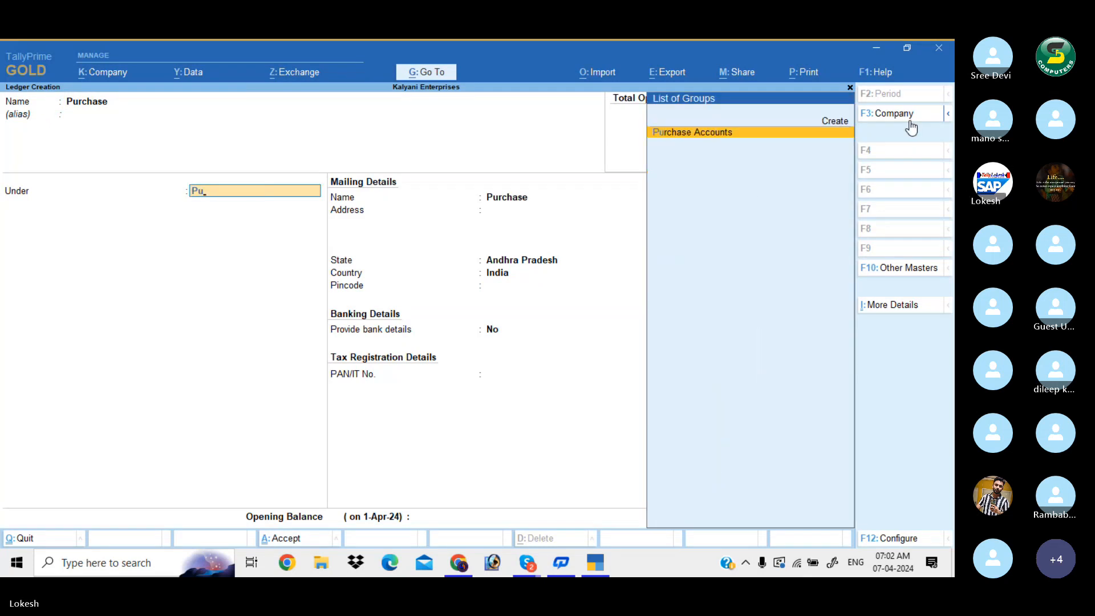
key("Return")
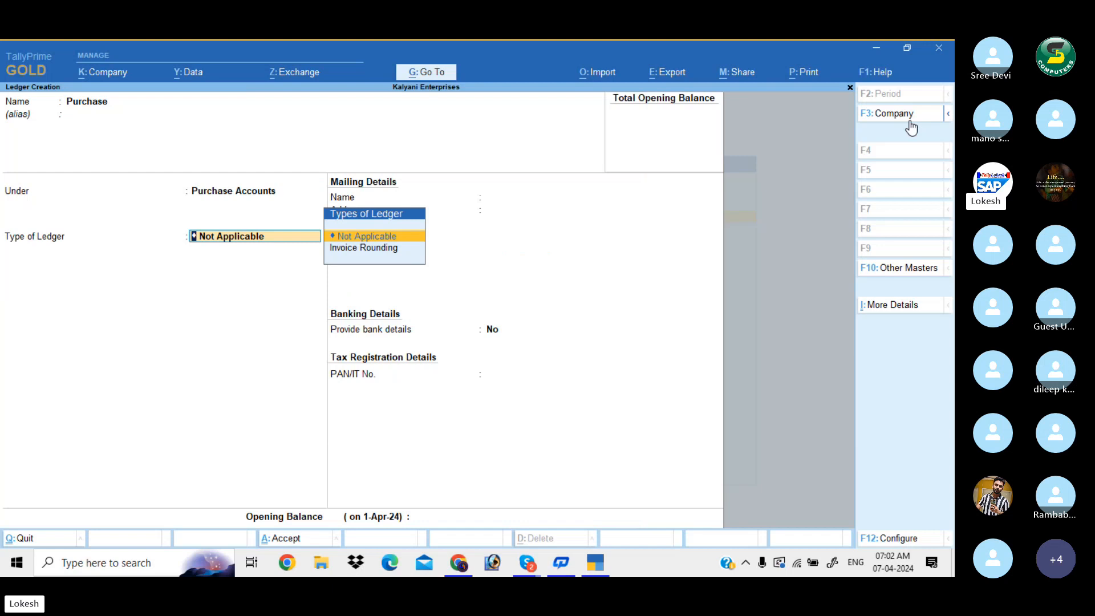
key("Return")
key("Return")
key("Return")
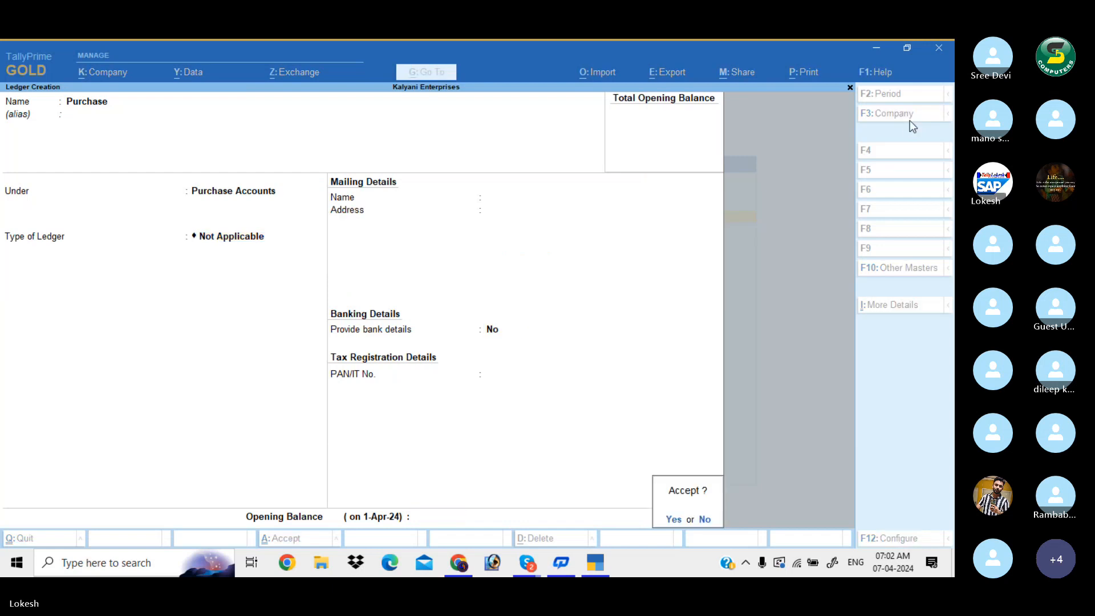
key("Return")
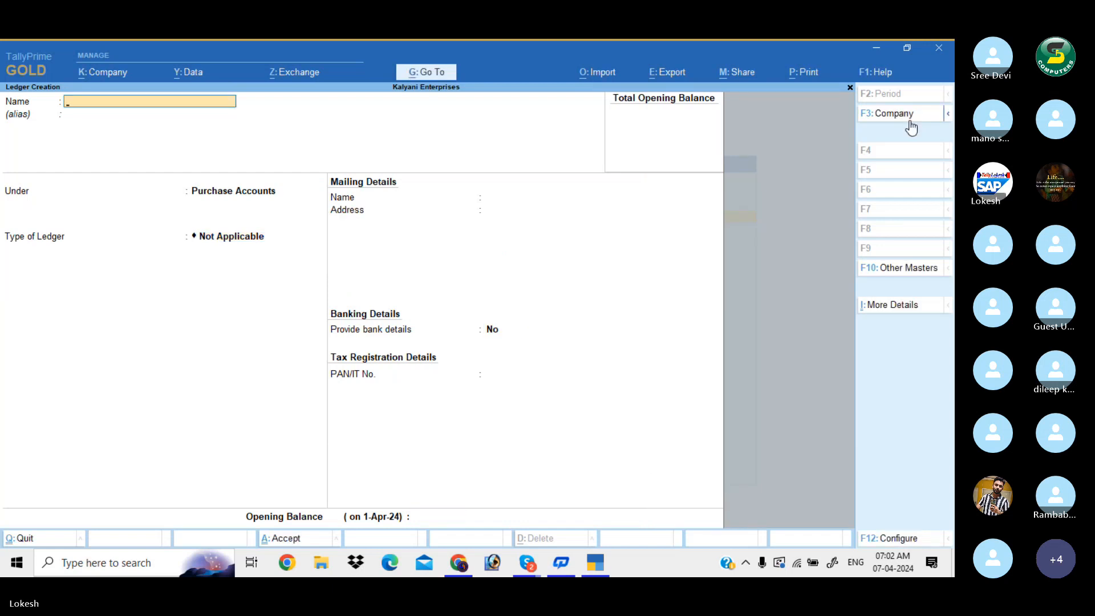
- Name the next ledger Sbi Bank and place it under the Bank Accounts group
type("Sbi")
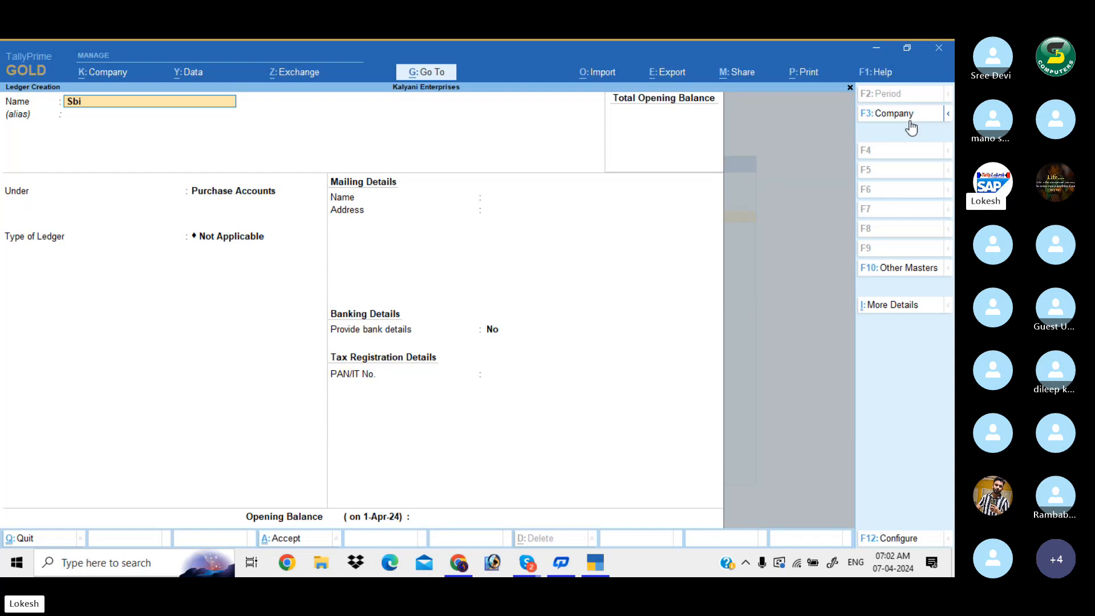
type(" Bank")
key("Return")
key("Return")
type("Ba")
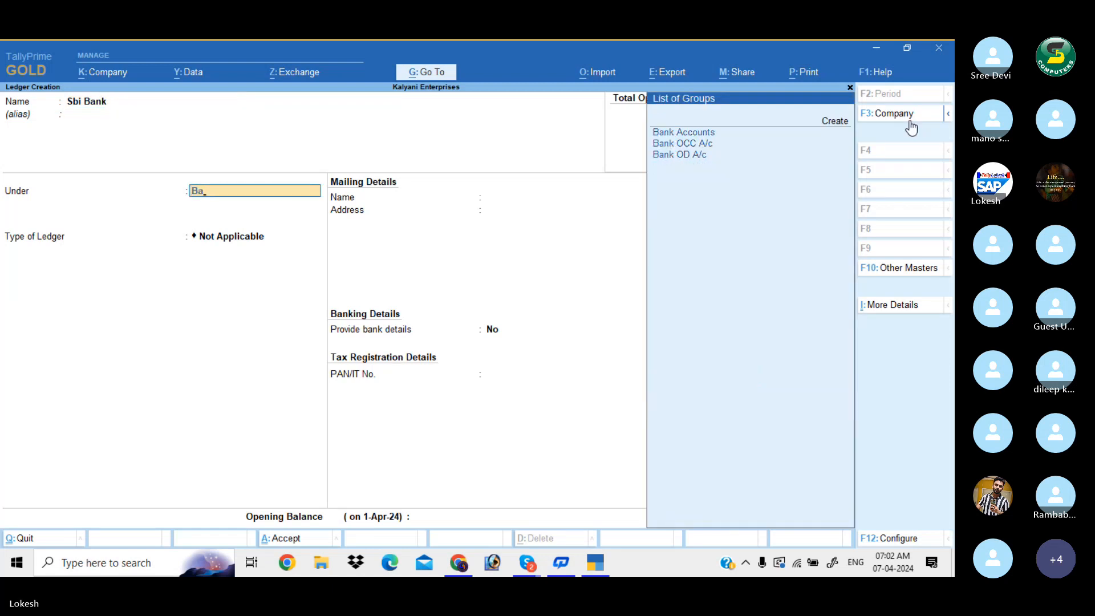
key("Return")
- Keep the default bank account, cheque and mailing details for Sbi Bank, leave the opening balance blank and save the ledger
key("Return")
key("Return")
key("Return")
key("Return")
key("Return")
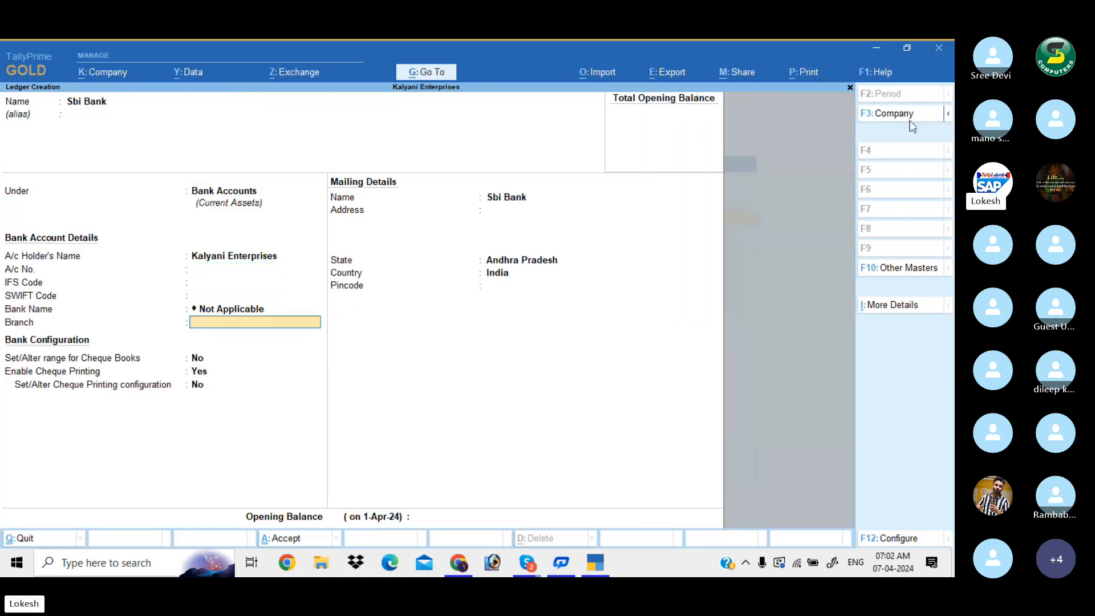
key("Return")
key("Return")
key("Return")
key("Return")
key("Return")
key("Return")
key("Return")
key("Return")
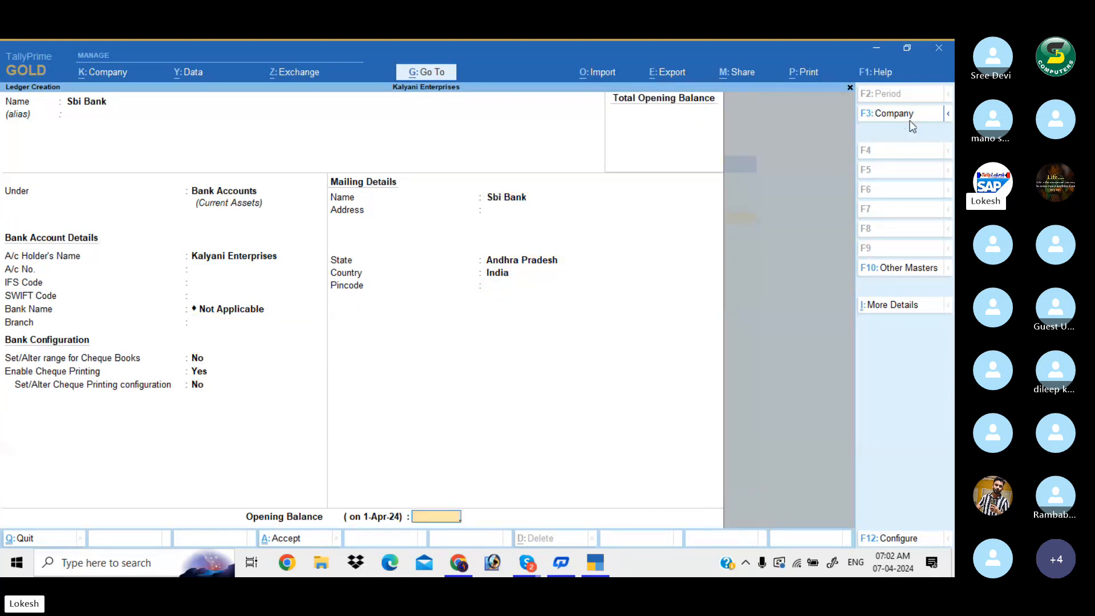
key("Return")
key("Return")
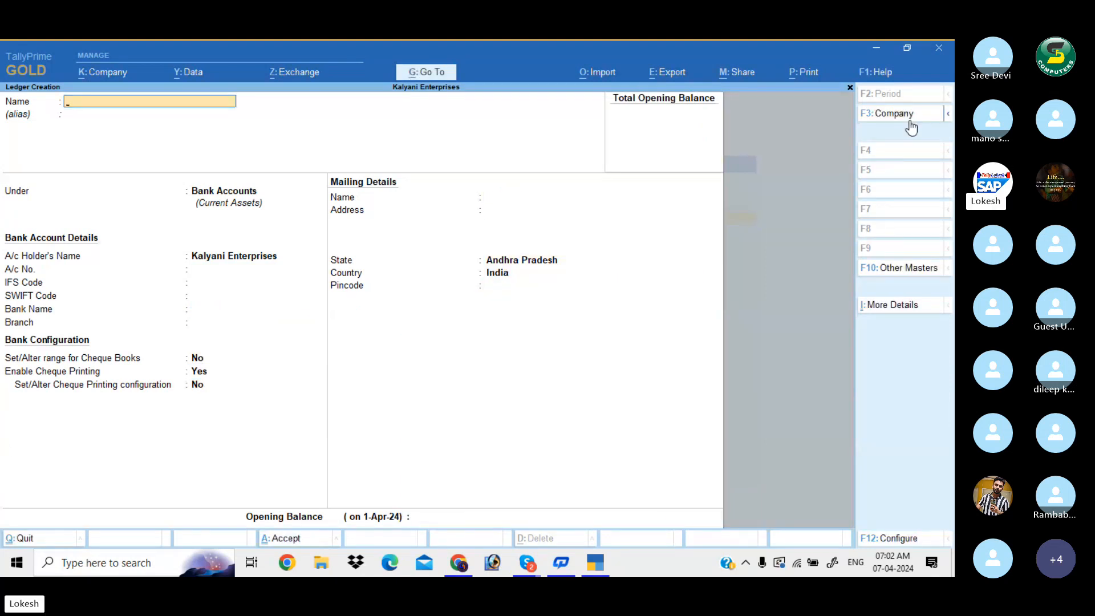
- Name the next ledger Priya Tech Solutions and place it under the Sundry Creditors group
type("Priya Te")
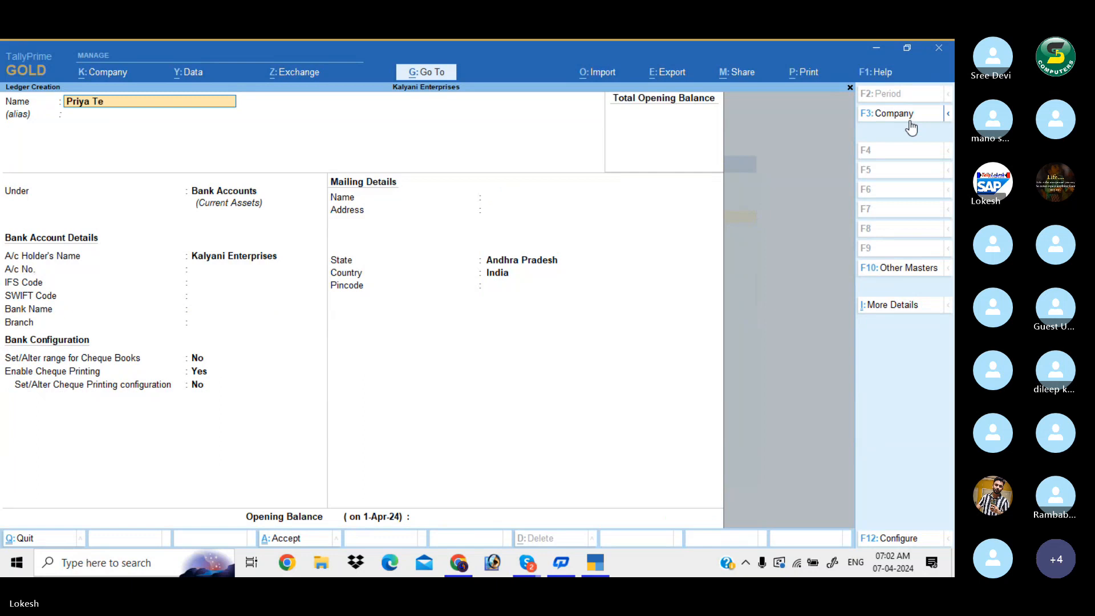
type("ch Solutions")
key("Return")
key("Return")
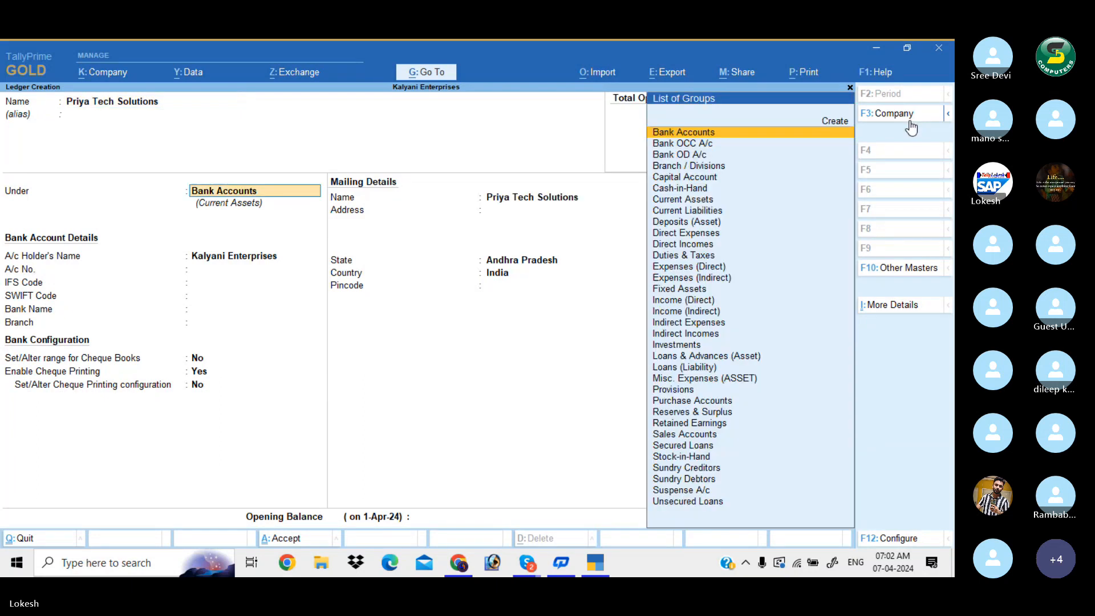
type("Sun")
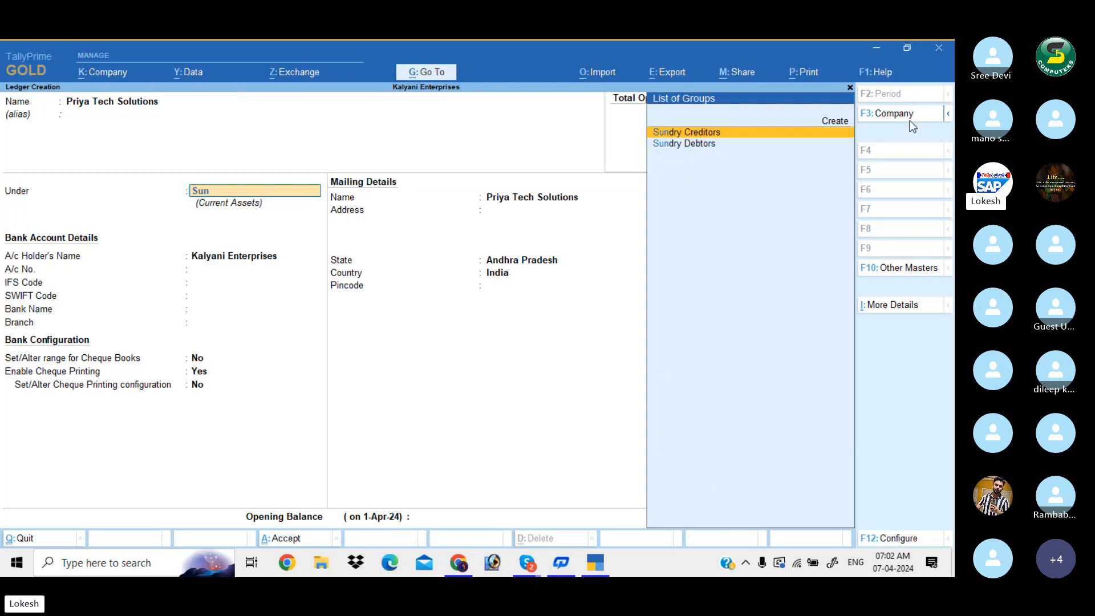
key("Down")
key("Up")
key("Return")
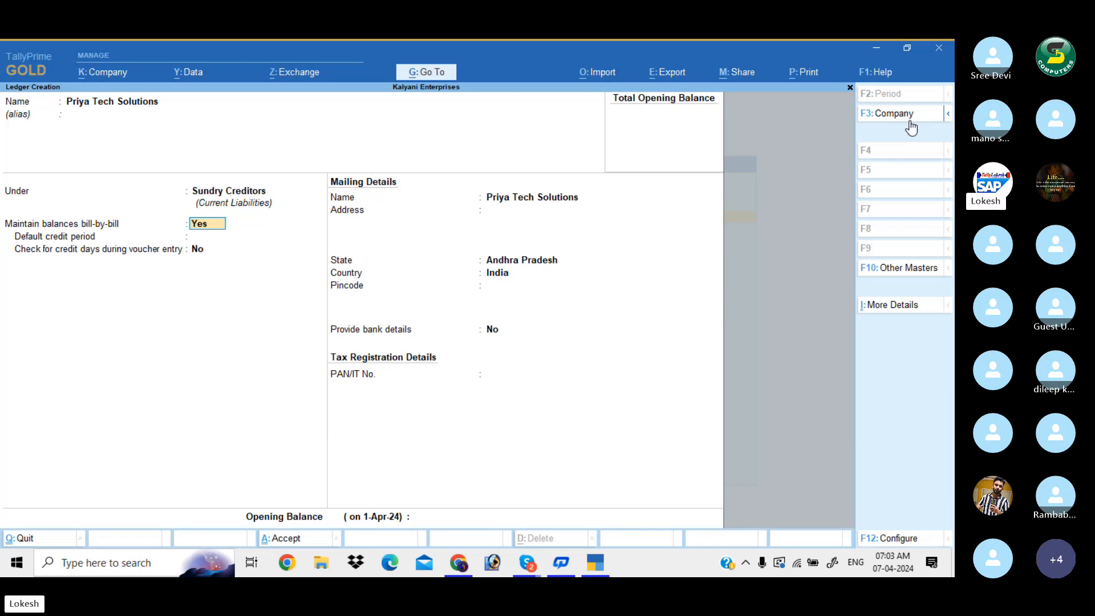
- Keep bill-by-bill balances at Yes and the other defaults for Priya Tech Solutions, and save the ledger
key("Return")
key("Return")
key("Return")
key("Return")
key("Return")
key("Return")
key("Return")
key("Return")
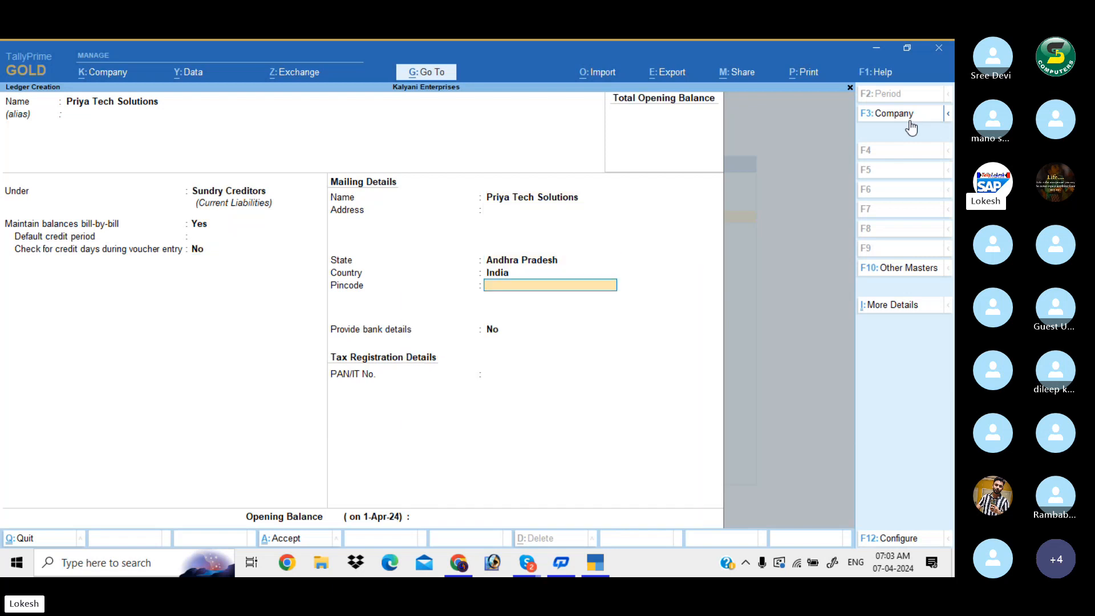
key("Return")
key("Return")
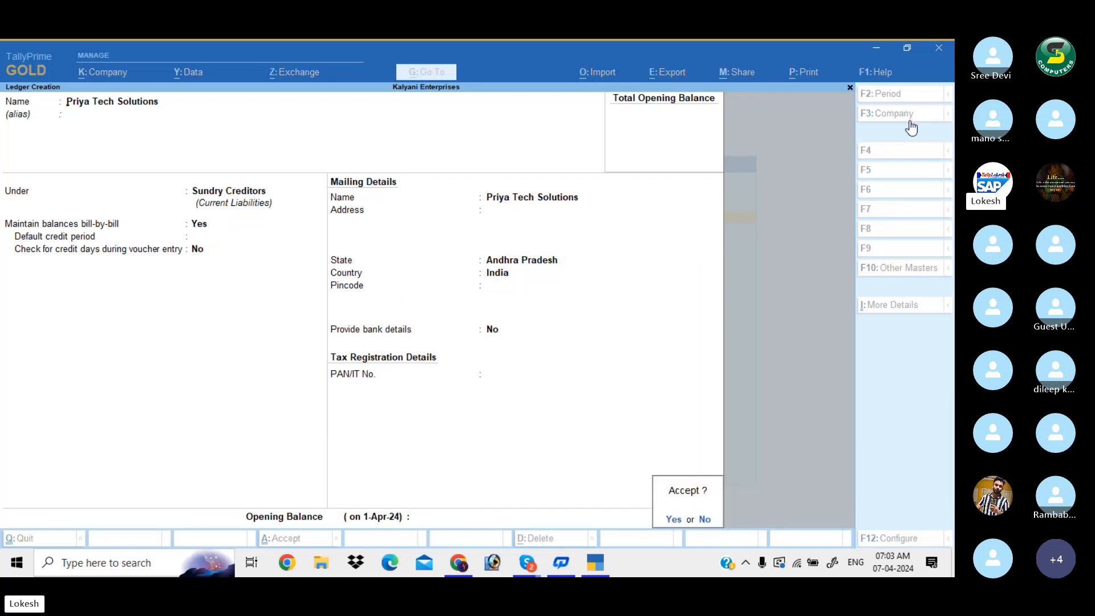
key("Return")
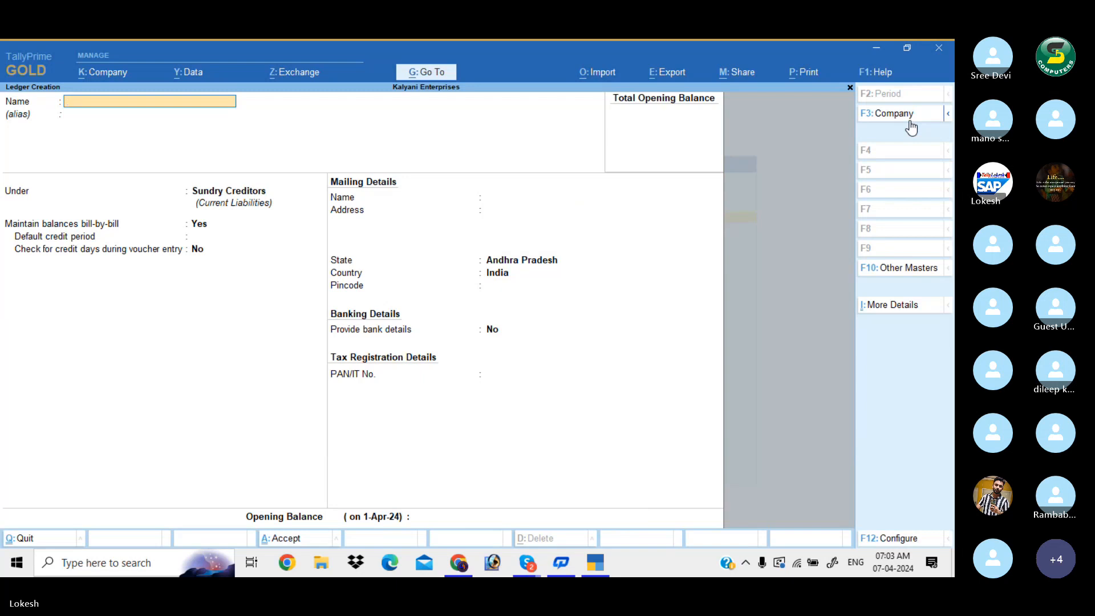
- Create a Sales ledger under Sales Accounts with ledger type Not Applicable and no opening balance
type("Sales")
key("Return")
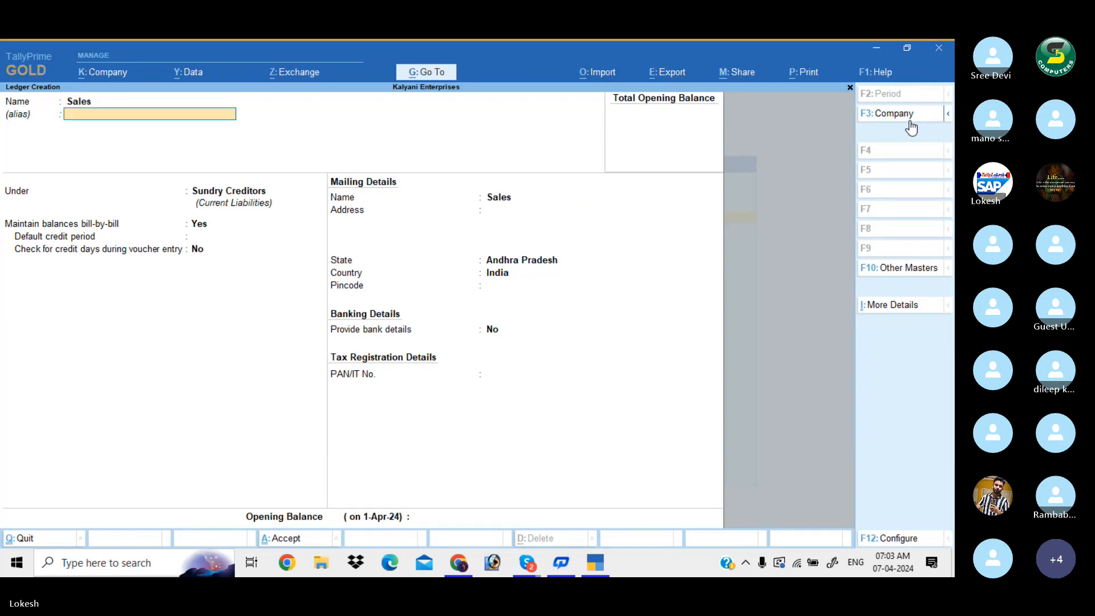
type("sales")
key("Return")
key("Return")
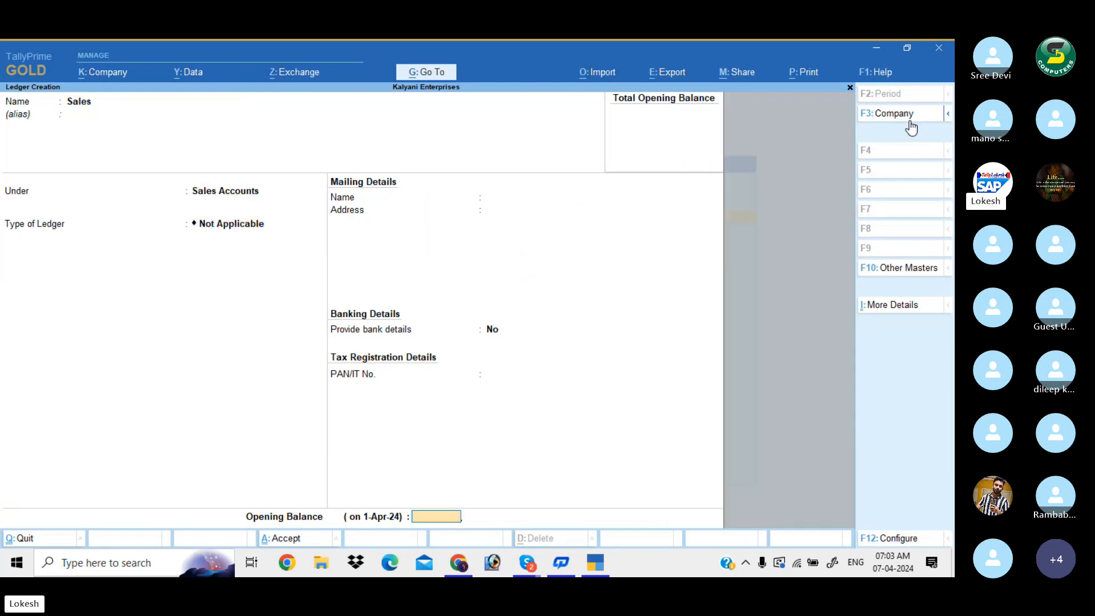
key("Return")
key("Return")
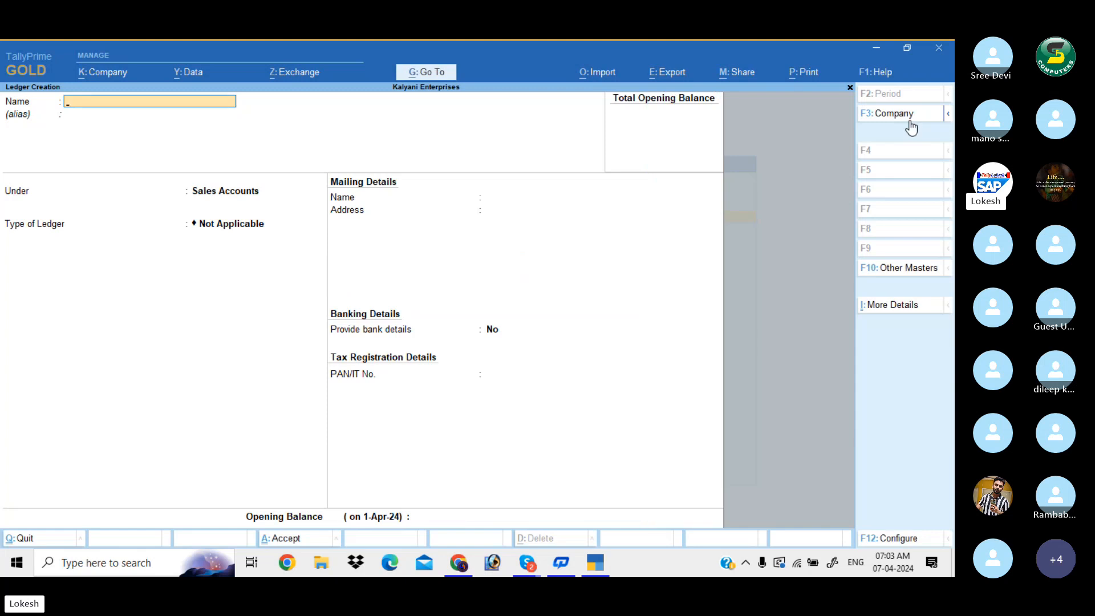
- Name the next ledger Krish Pvt Ltd and place it under the Sundry Debtors group
type("Krish P")
type("Tld")
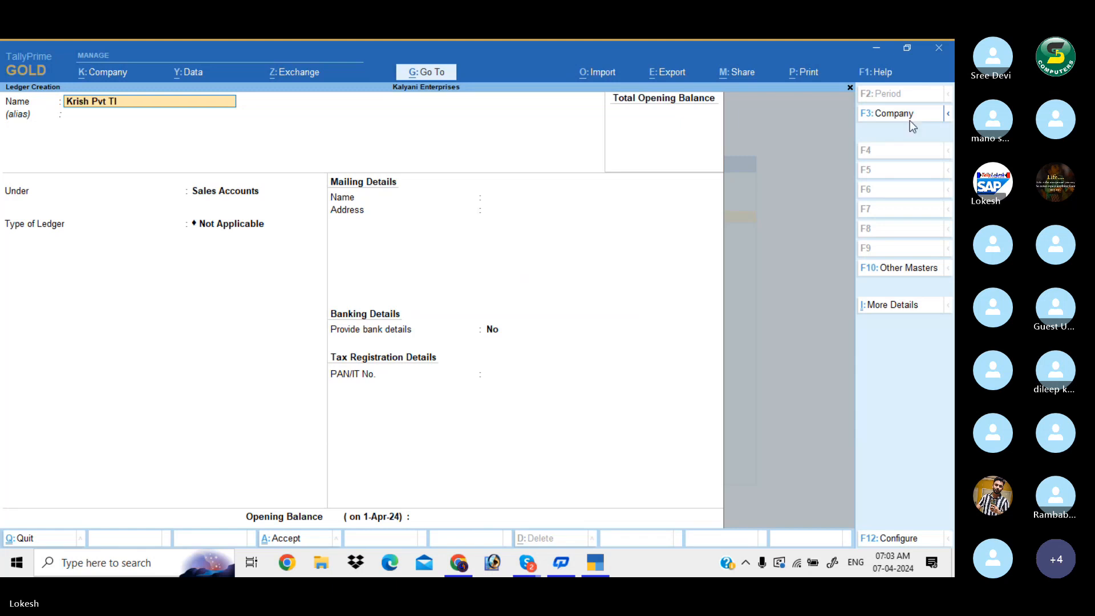
key("BackSpace")
key("BackSpace")
key("BackSpace")
type("t Ltd")
key("Return")
key("Return")
type("S")
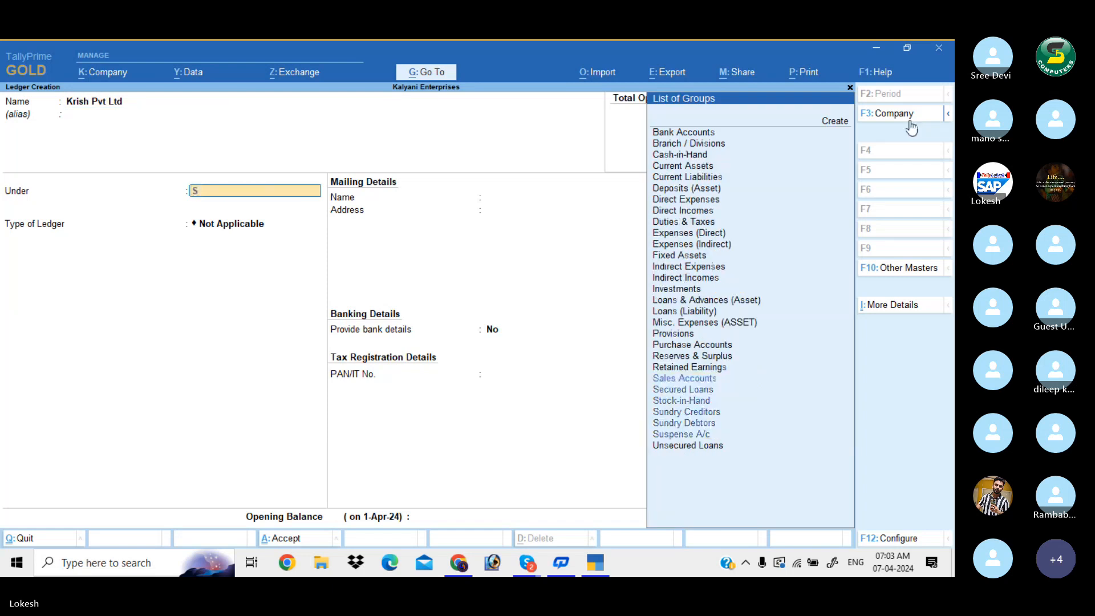
type("un")
key("Down")
key("Return")
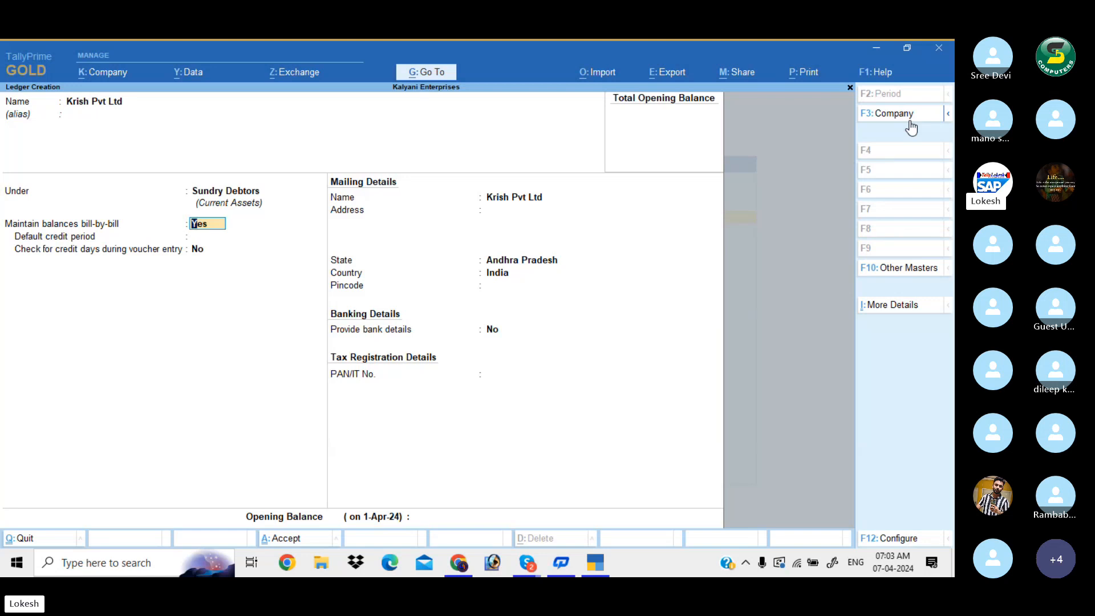
- Keep bill-by-bill balances at Yes and the other defaults for Krish Pvt Ltd, and save the ledger
key("Return")
key("Return")
key("Return")
key("Return")
key("Return")
key("Return")
key("Return")
key("Return")
key("Return")
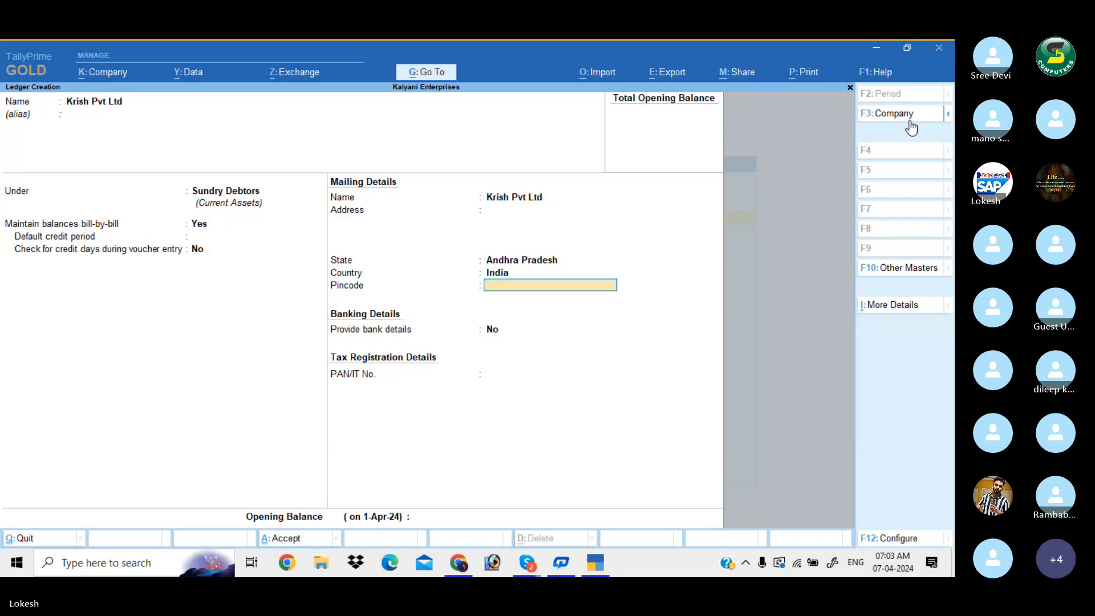
key("Return")
key("Return")
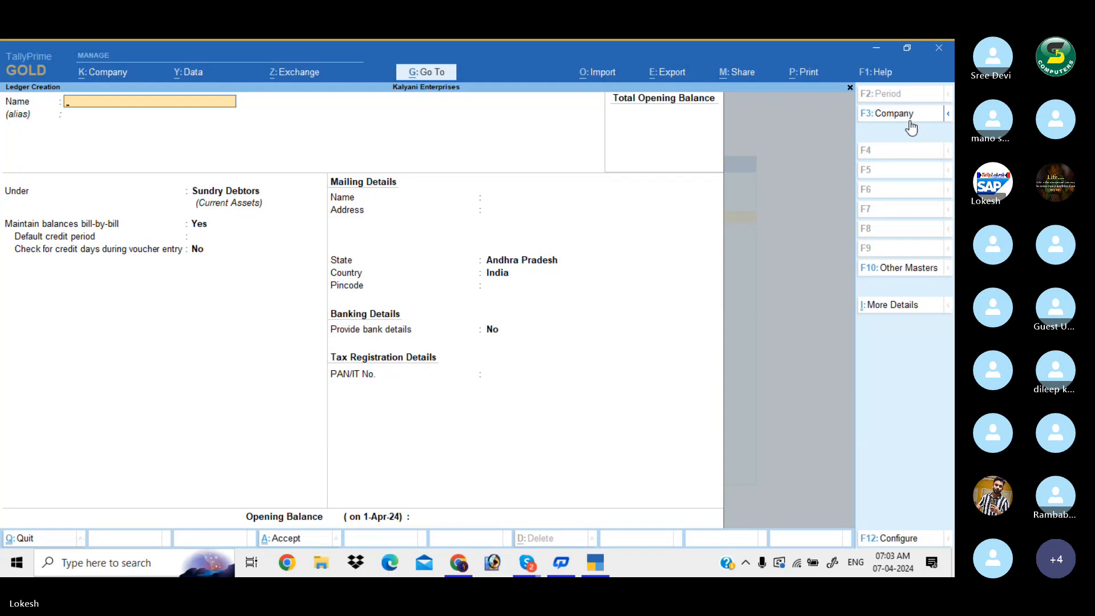
- Name the next ledger Computer and place it under the Fixed Assets group
type("Cm")
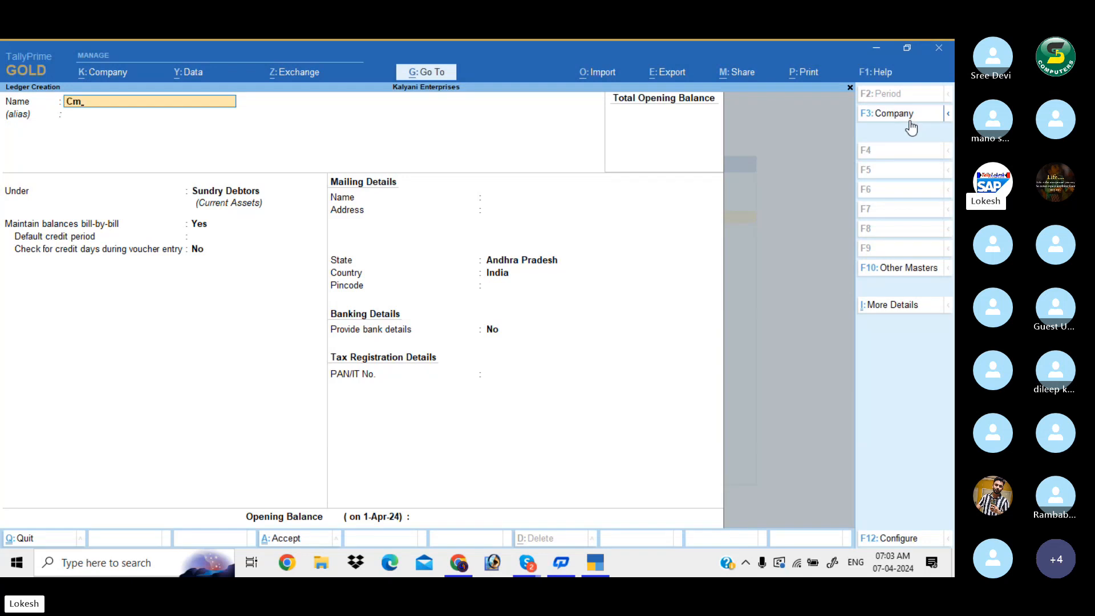
key("BackSpace")
type("omputer")
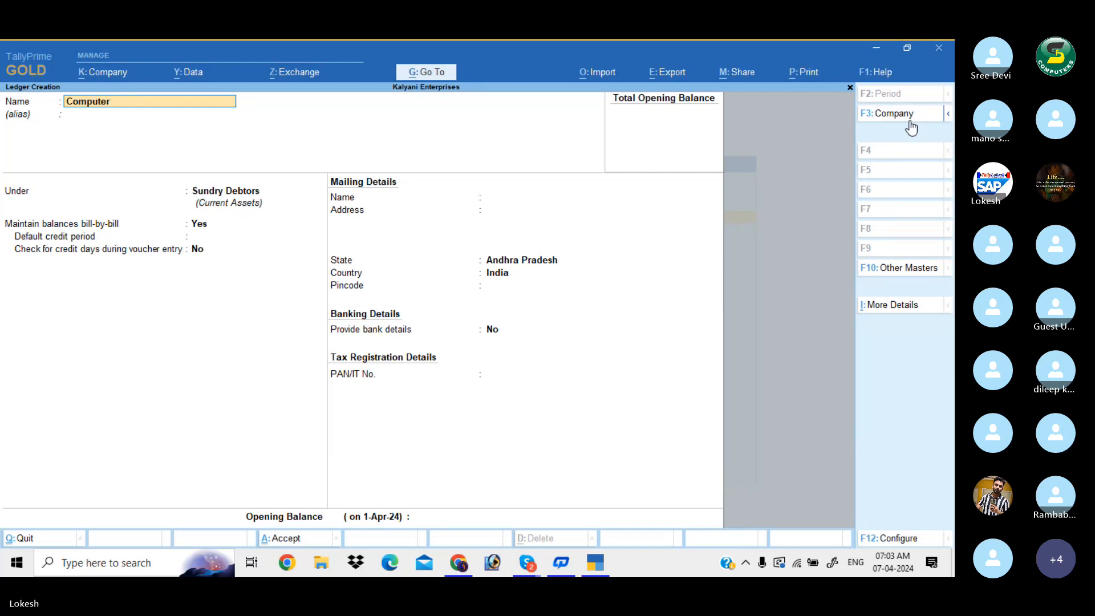
key("Return")
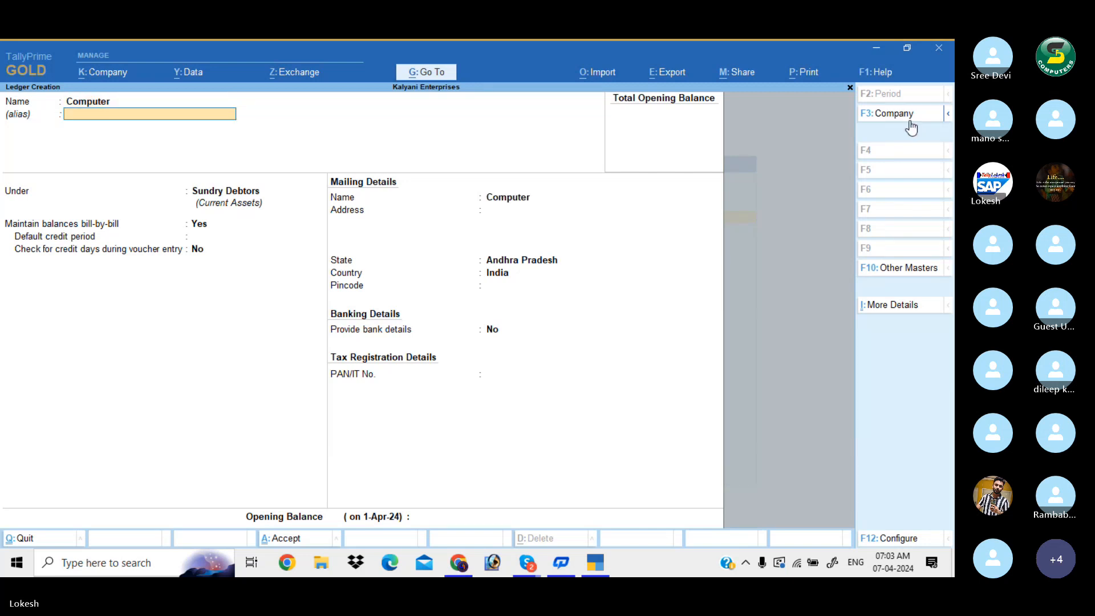
key("Return")
type("fix")
key("Return")
- Keep the default mailing, banking and tax details for the Computer ledger, and save it without an opening balance
key("Return")
key("Return")
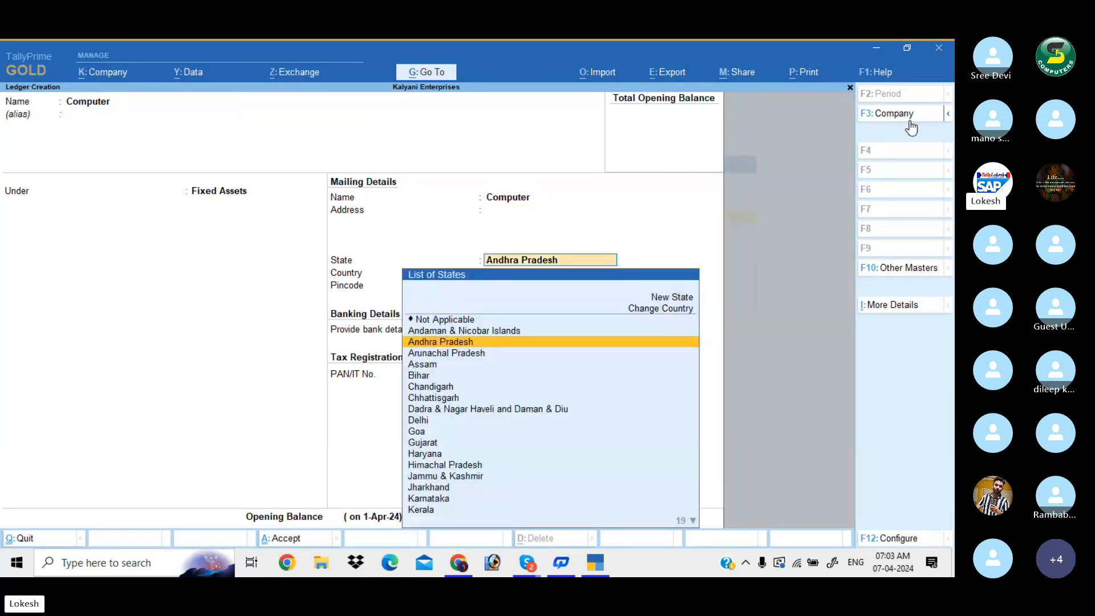
key("Return")
key("Return")
key("Return")
key("Return")
key("Return")
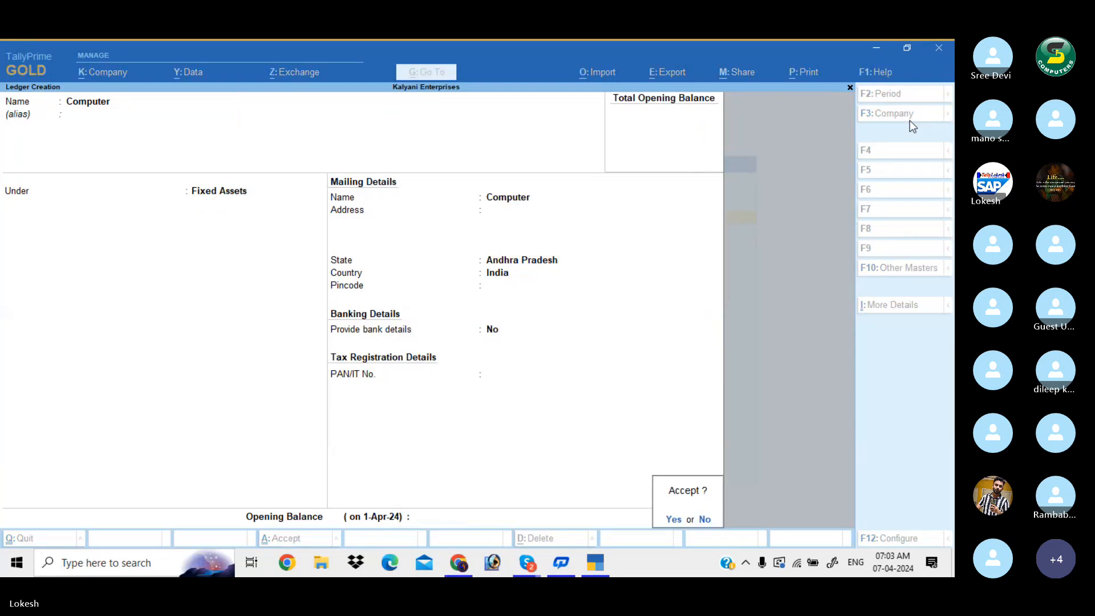
key("Return")
- Name the next ledger Sri Computers under Sundry Creditors, and set bill-by-bill balances to No
type("Sri Com")
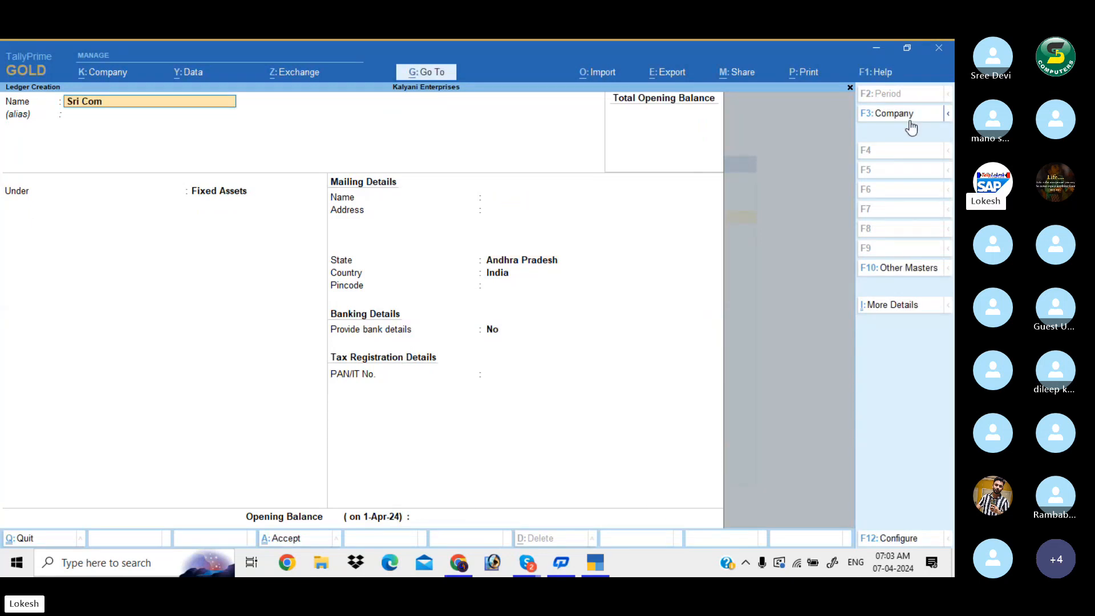
type("puters")
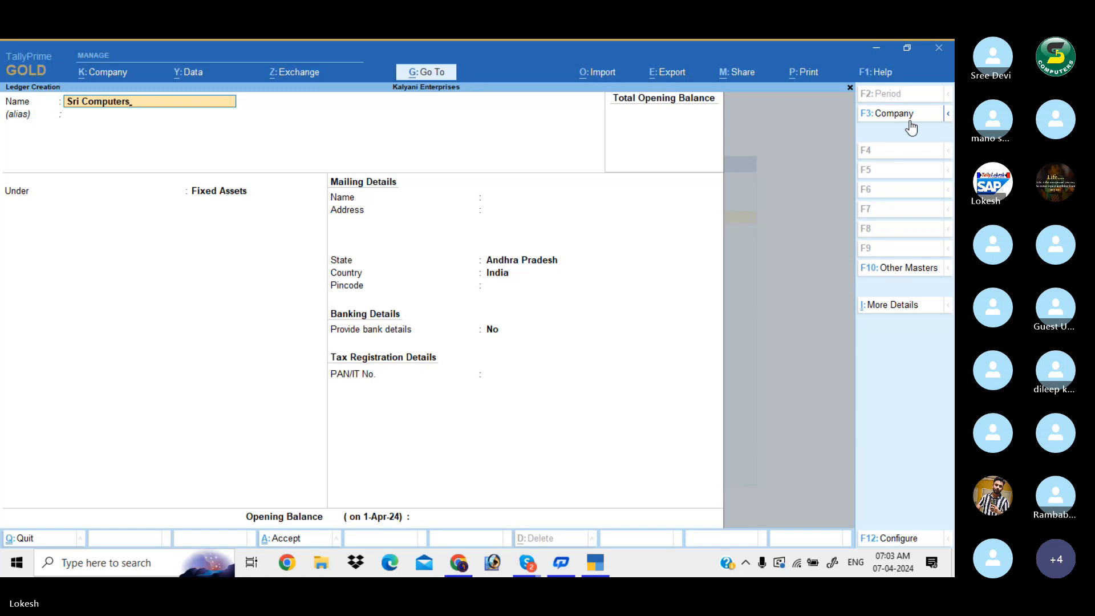
key("Return")
type("Sun")
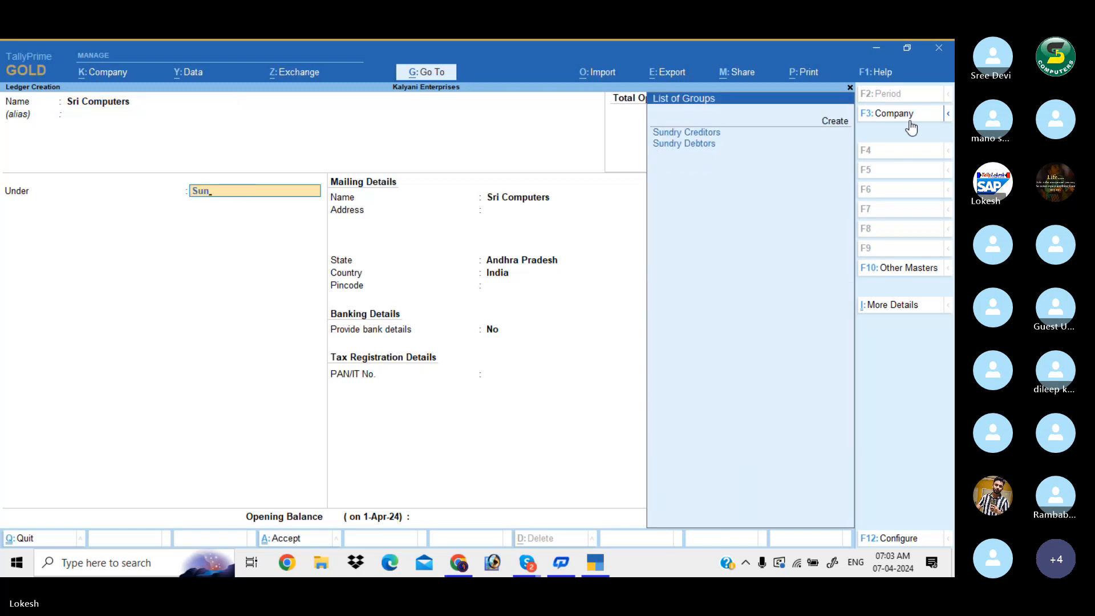
key("Return")
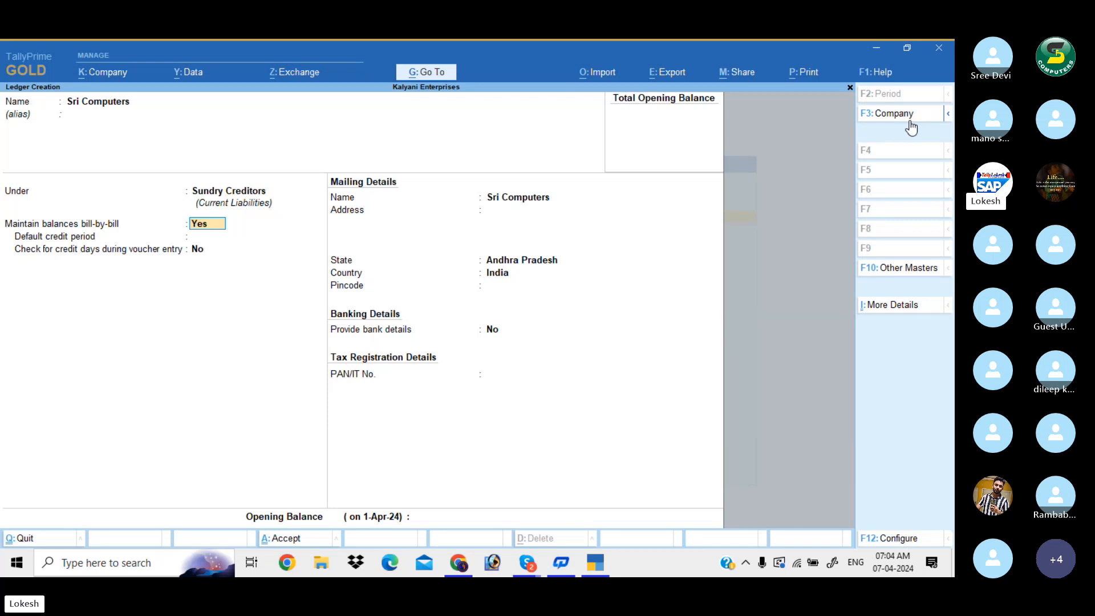
key("n")
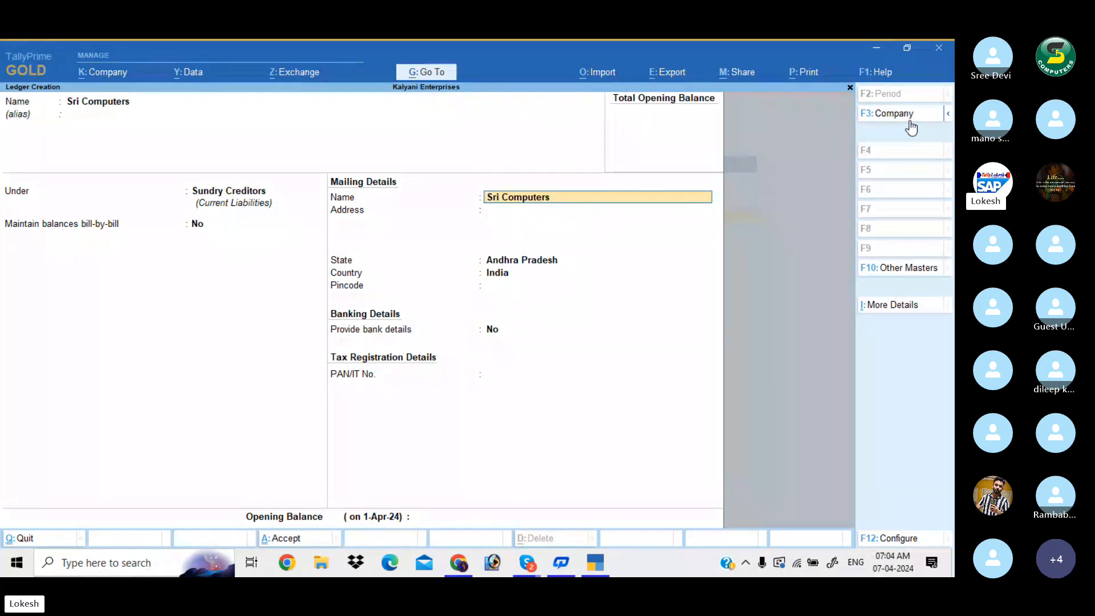
- Keep the remaining defaults for Sri Computers, save the ledger, and leave ledger creation for the Gateway of Tally
key("Return")
key("Return")
key("Return")
key("Return")
key("Return")
key("Return")
key("Return")
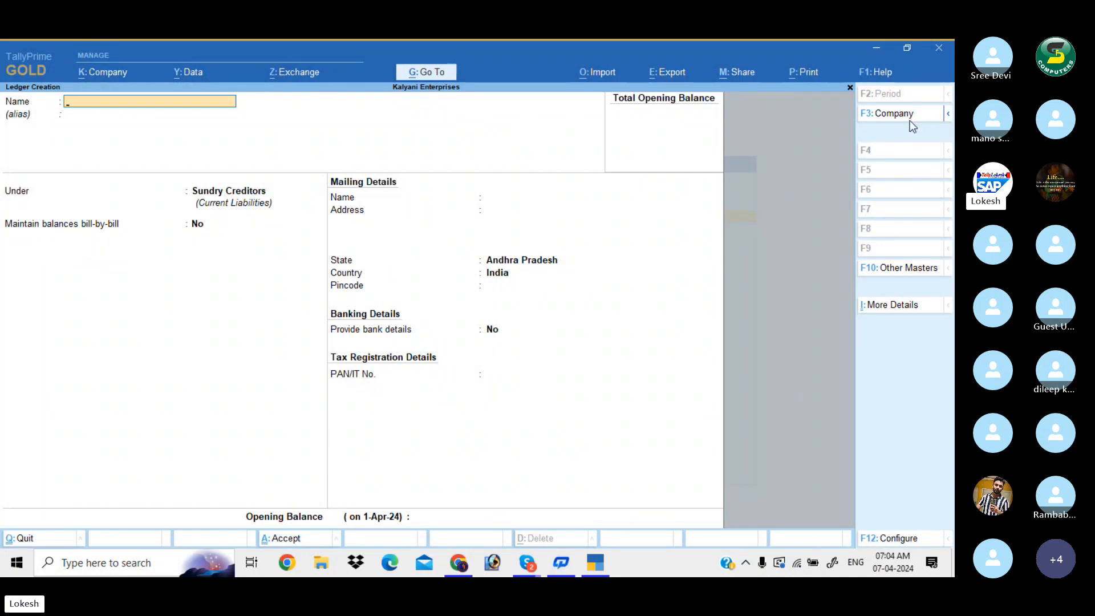
key("Escape")
key("y")
key("Escape")
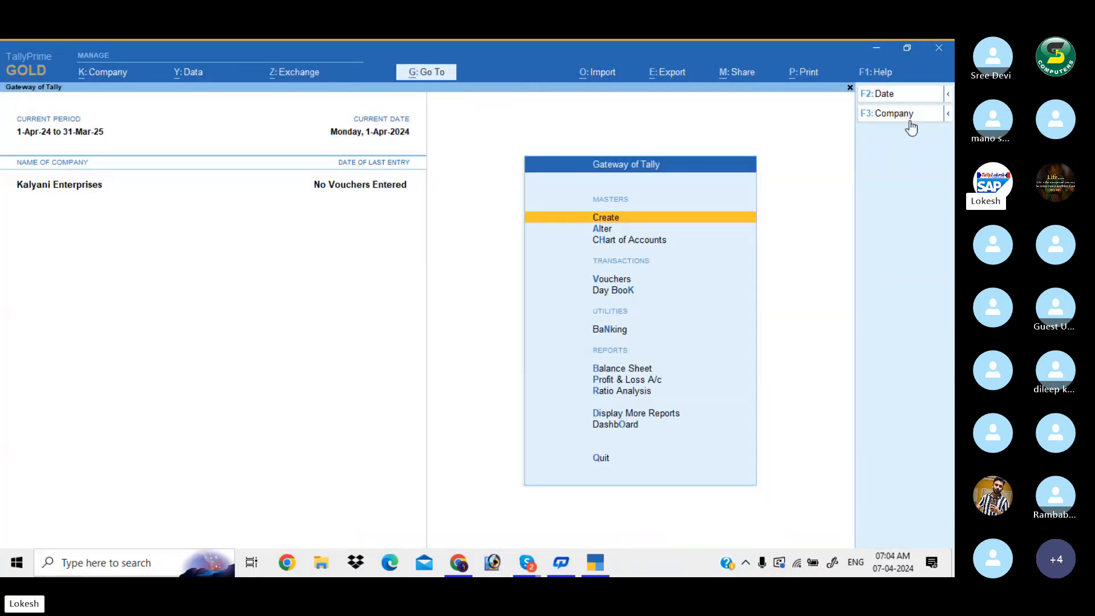
- Open the Purchase ledger for alteration to review its details, and leave it without saving
key("Down")
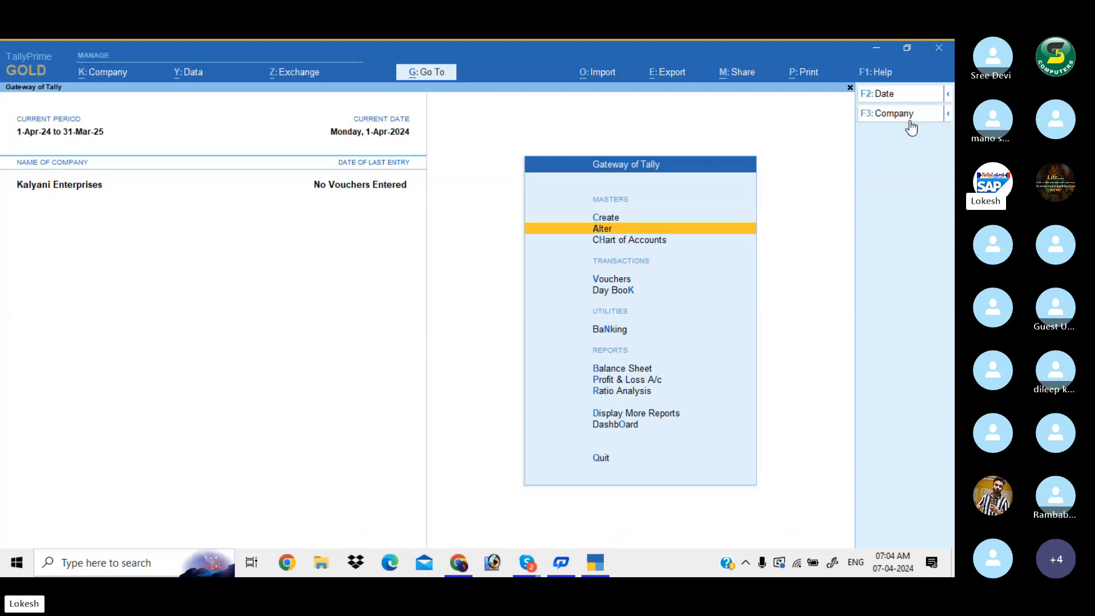
key("Return")
key("Down")
key("Return")
key("Down")
key("Down")
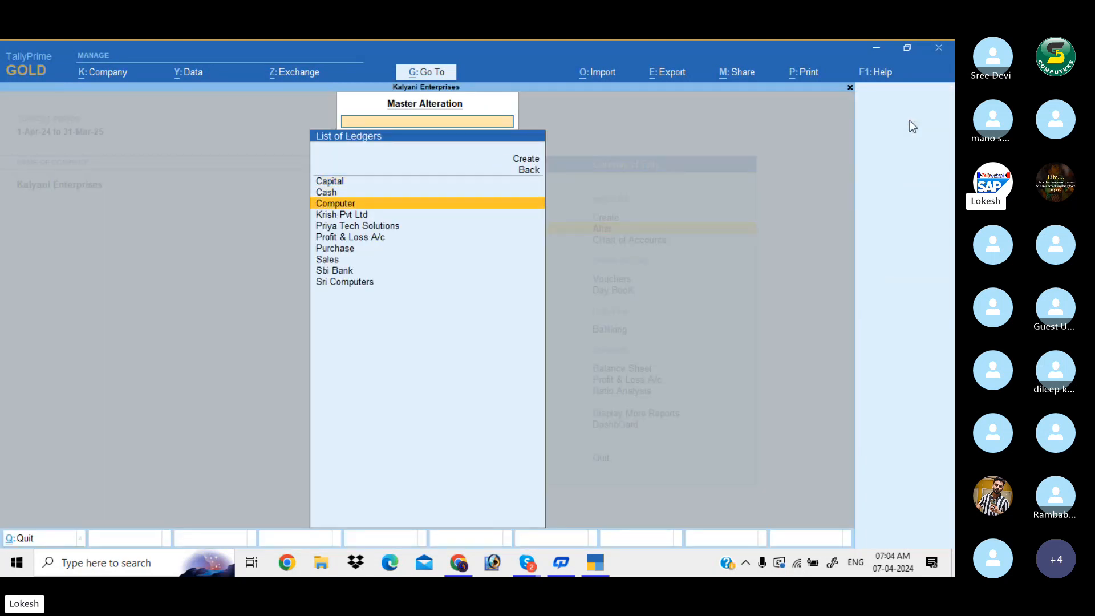
key("Down")
key("Down")
key("Down")
key("Down")
key("Return")
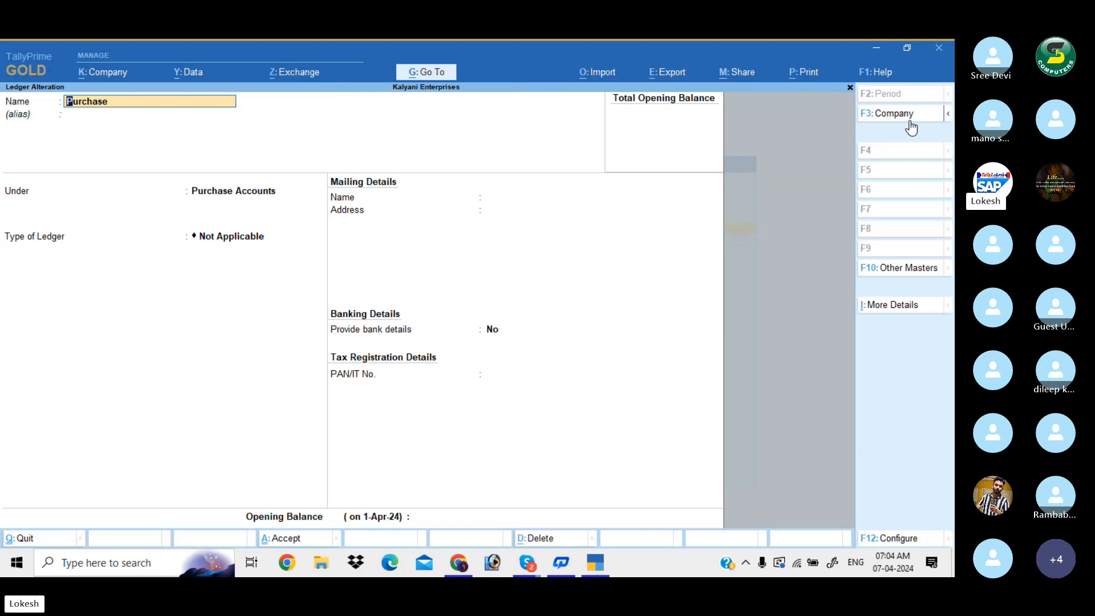
key("BackSpace")
key("Escape")
key("y")
key("Escape")
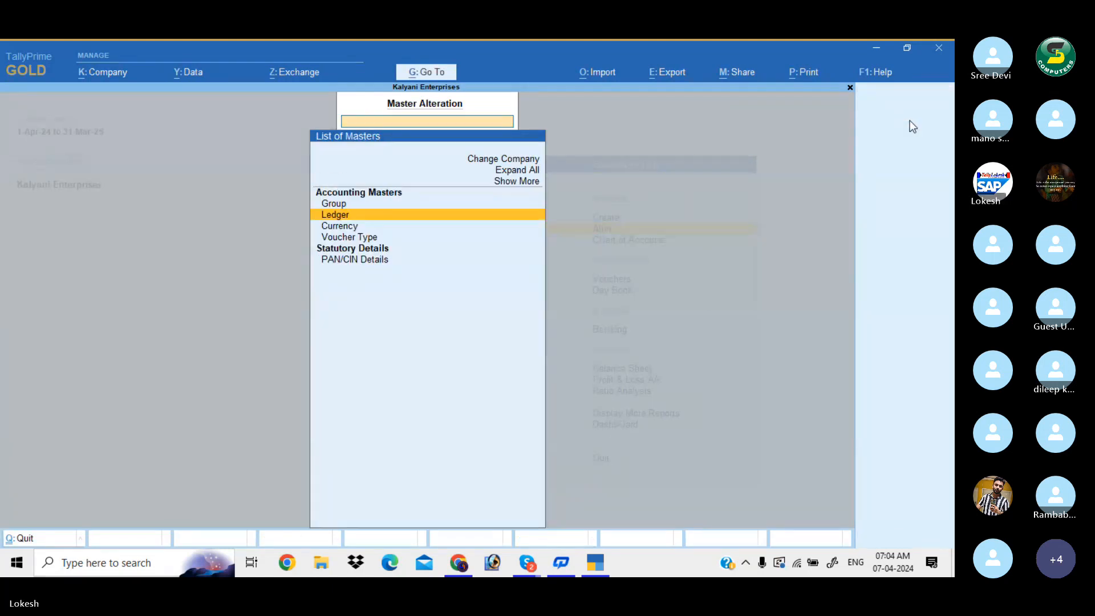
key("Escape")
- Start a Receipt voucher and credit Capital with 5,00,000
key("Down")
key("Down")
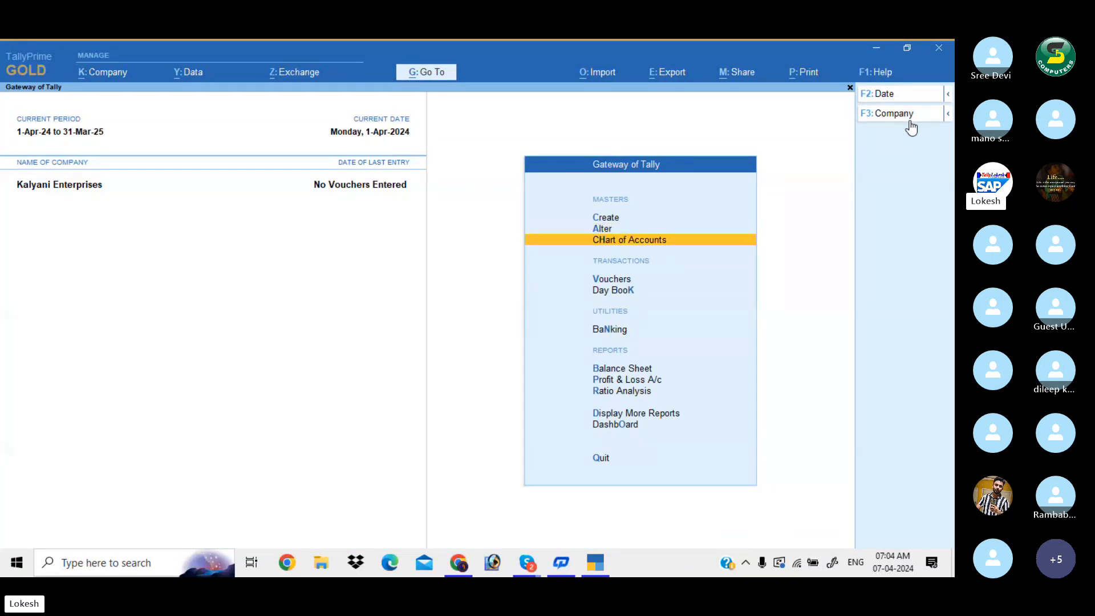
key("Return")
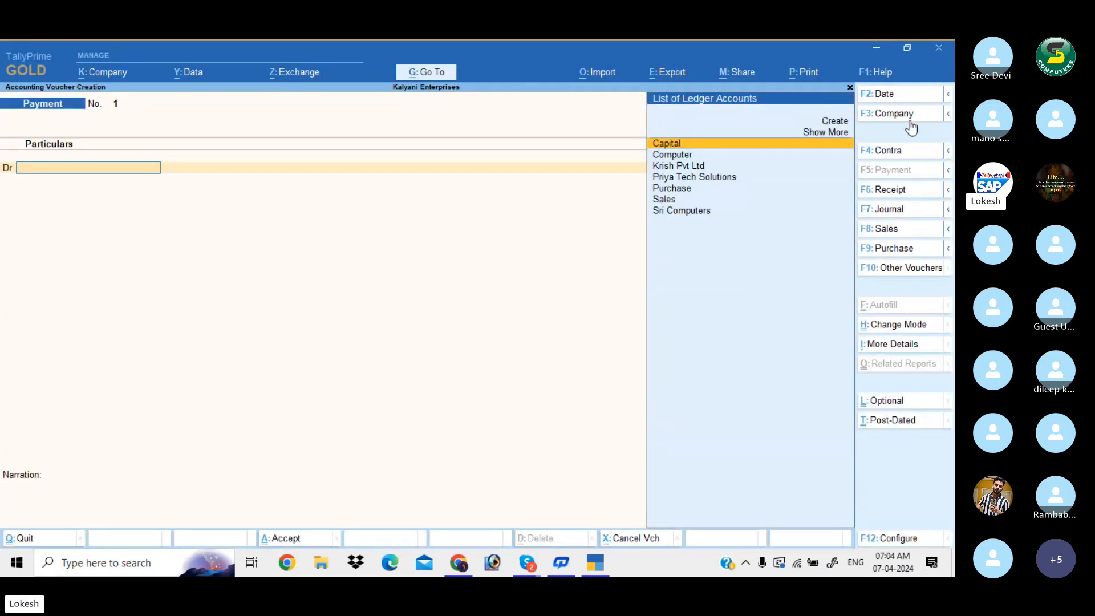
left_click(911, 190)
key("Return")
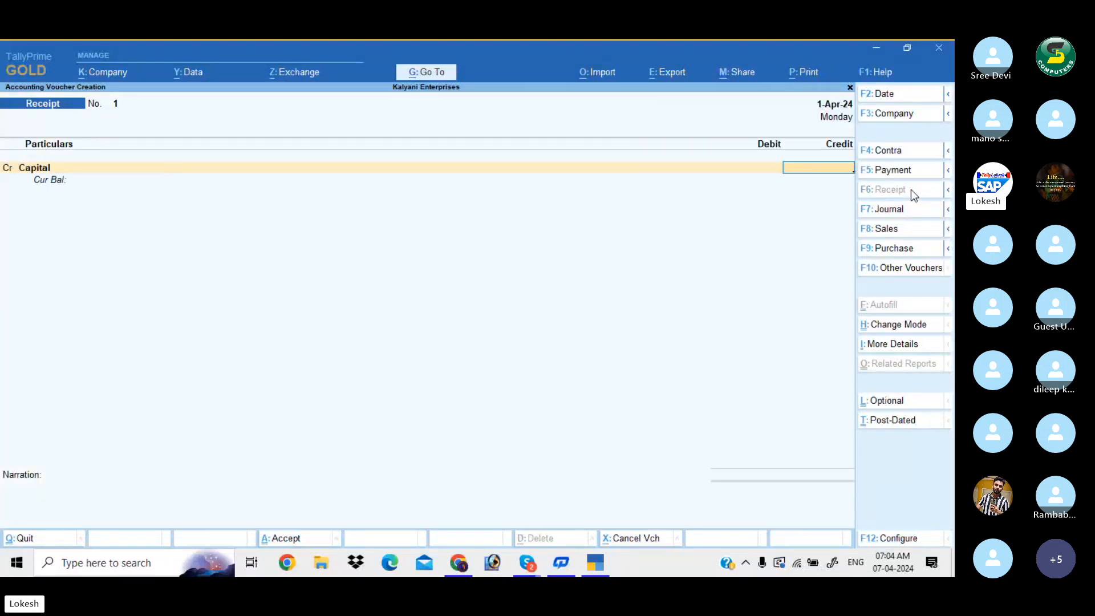
type("5,0")
type("0,000")
key("Return")
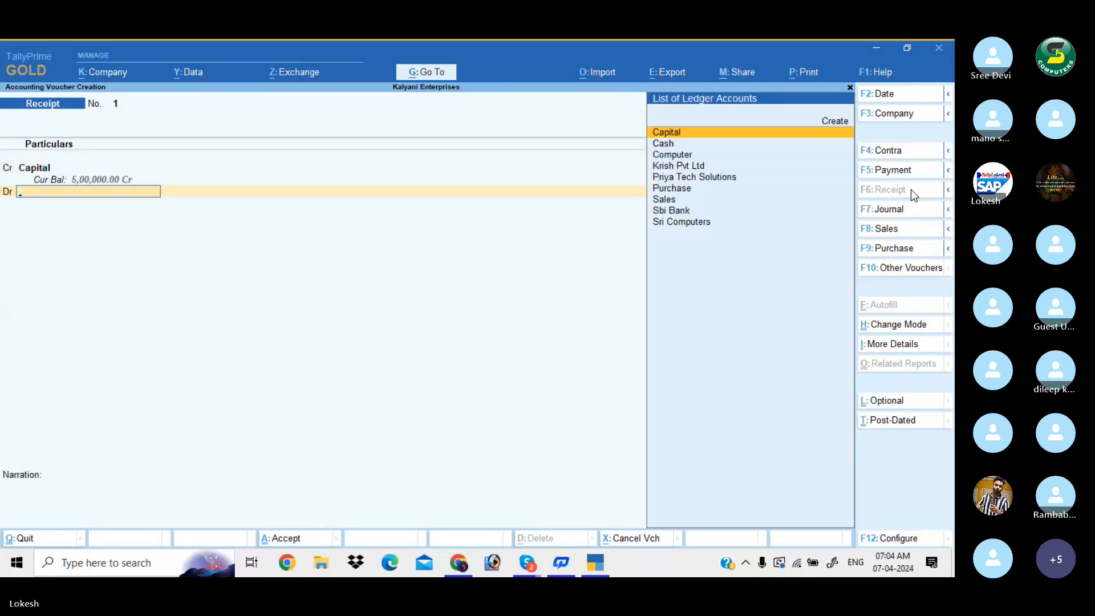
- Debit Cash with 5,00,000 in the Receipt voucher, leave the narration blank, and accept the voucher
key("Down")
key("Return")
key("Return")
key("Return")
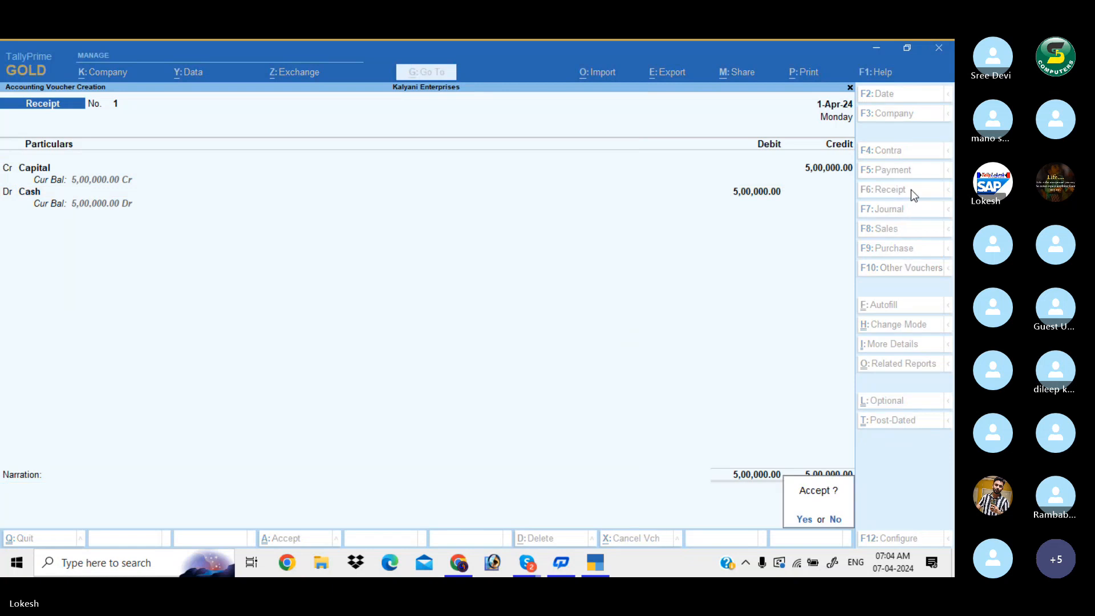
key("Return")
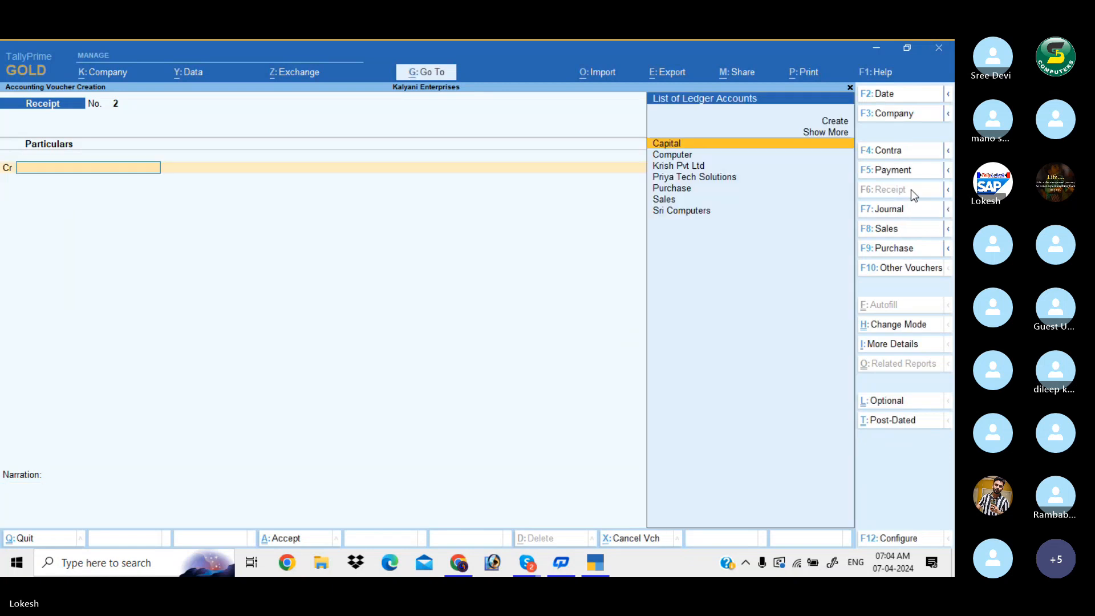
- Start a Contra voucher and credit Cash with 1,00,000
left_click(907, 155)
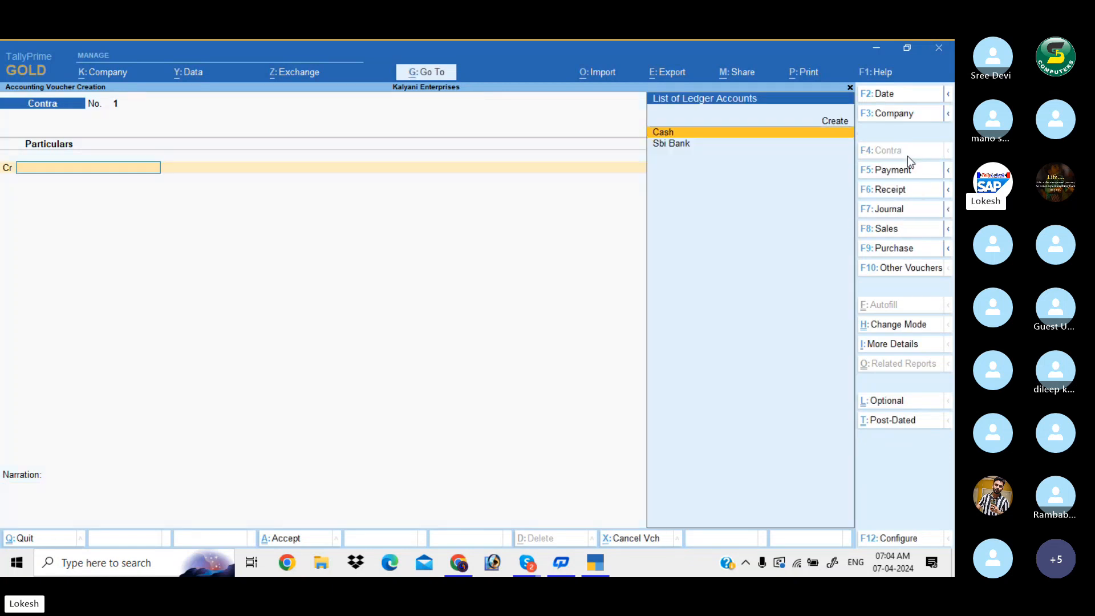
key("Return")
type("100000")
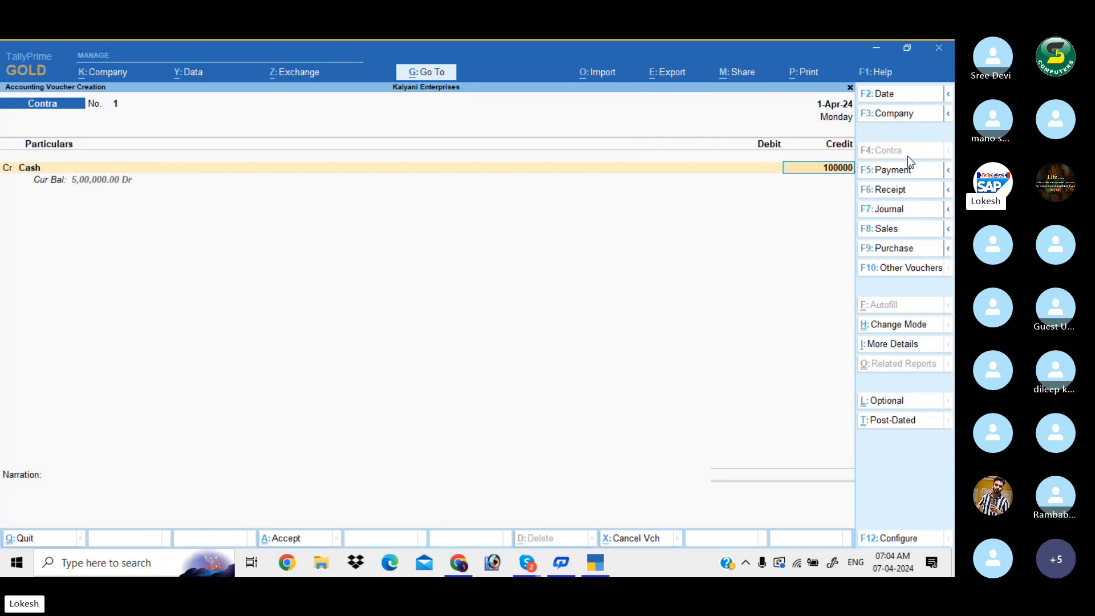
key("Return")
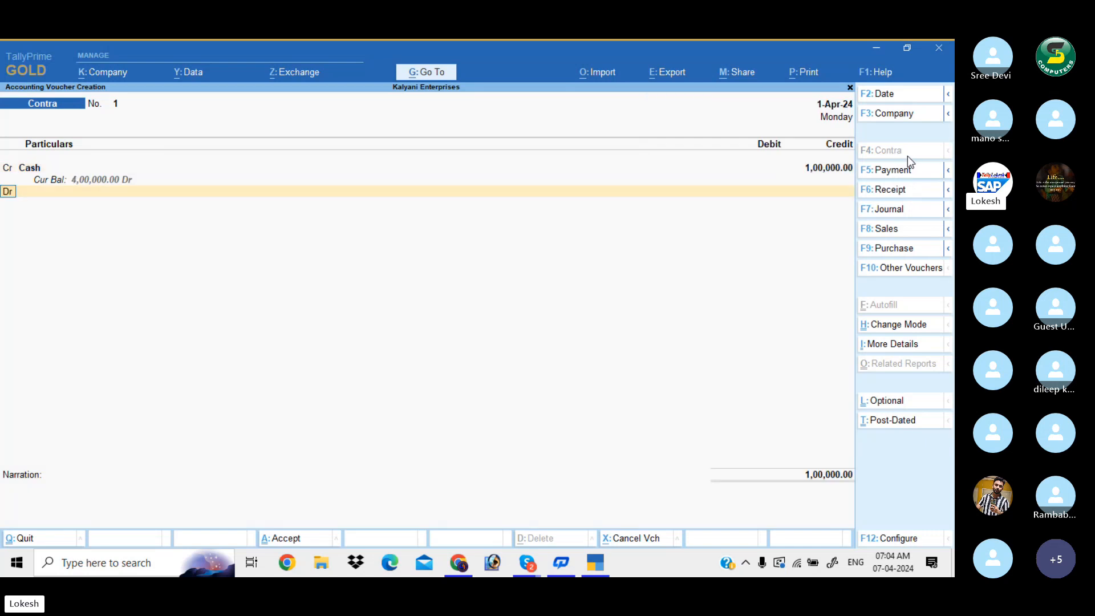
- Debit Sbi Bank with 1,00,000, keep Cash as the bank allocation's transaction type, and save the Contra voucher
key("Return")
key("Down")
key("Return")
key("Return")
key("Return")
key("Return")
key("Return")
key("Return")
key("Return")
key("Return")
key("Return")
key("Return")
key("Return")
key("Return")
key("Return")
key("Return")
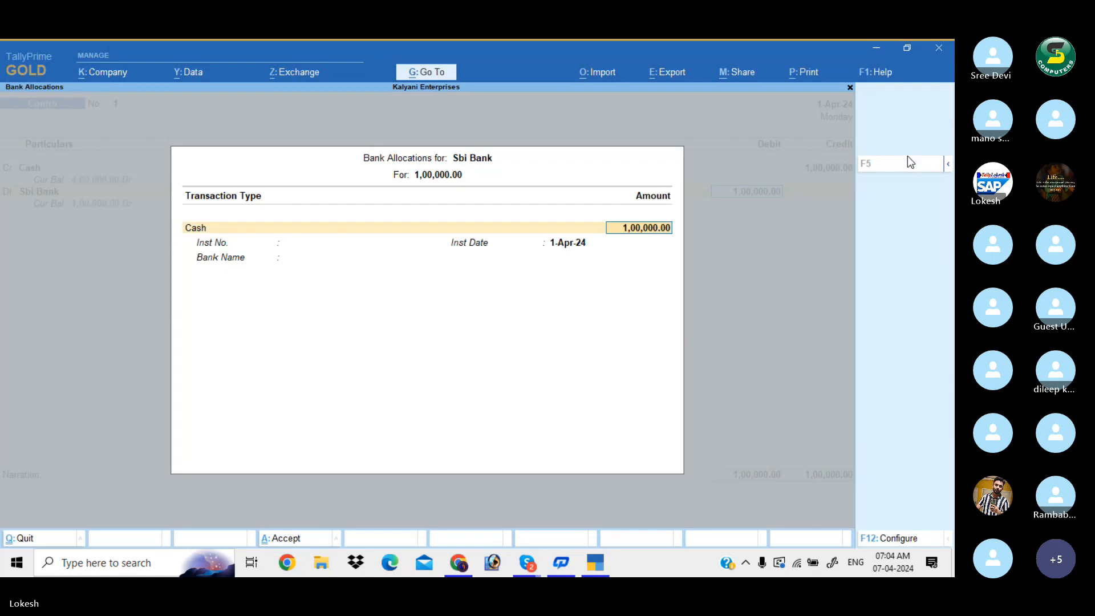
key("Return")
key("Return")
key("Return")
key("Return")
key("Return")
key("Return")
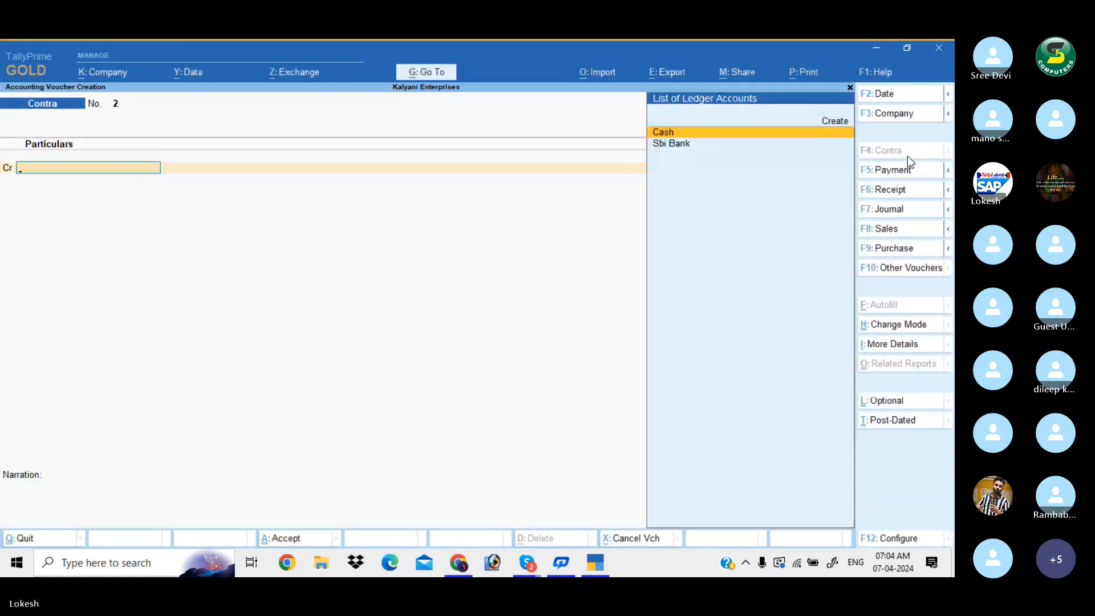
- Start a Purchase voucher and change its entry mode to the one with Debit and Credit columns
left_click(914, 246)
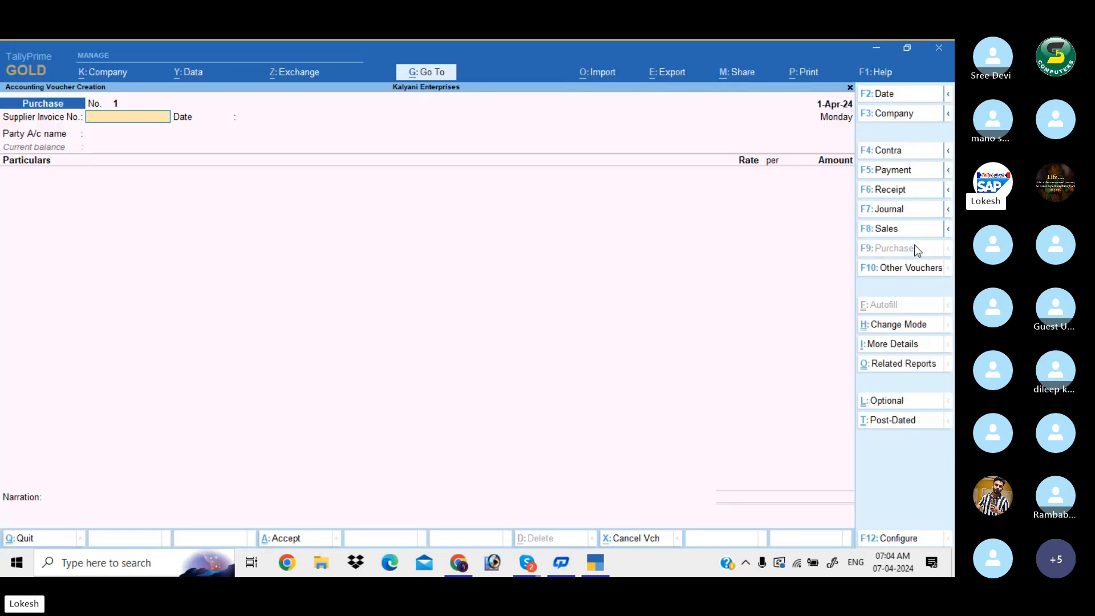
left_click(901, 268)
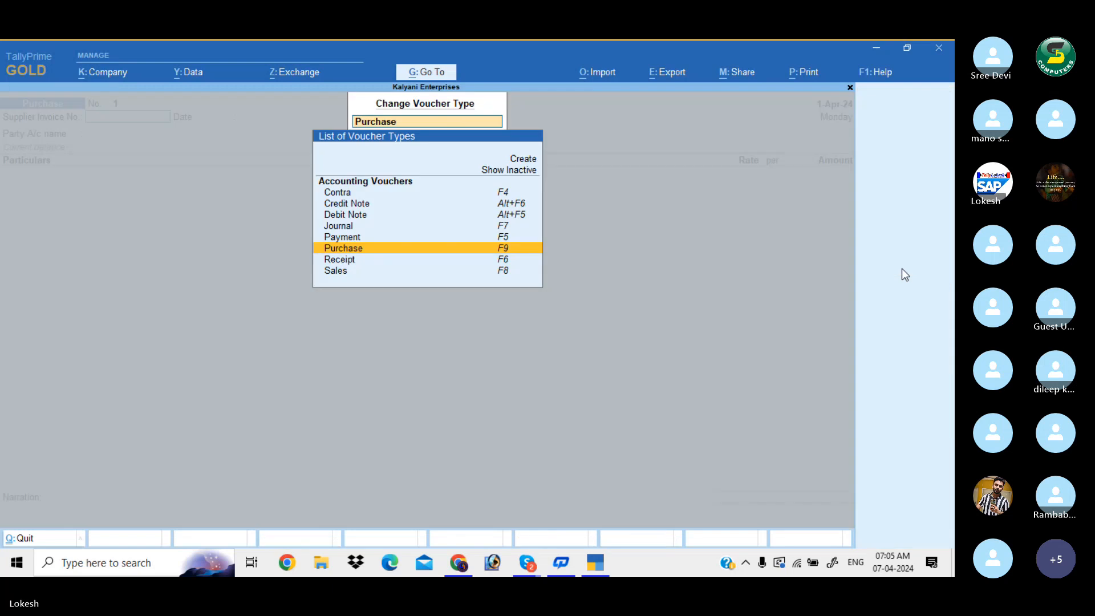
key("Escape")
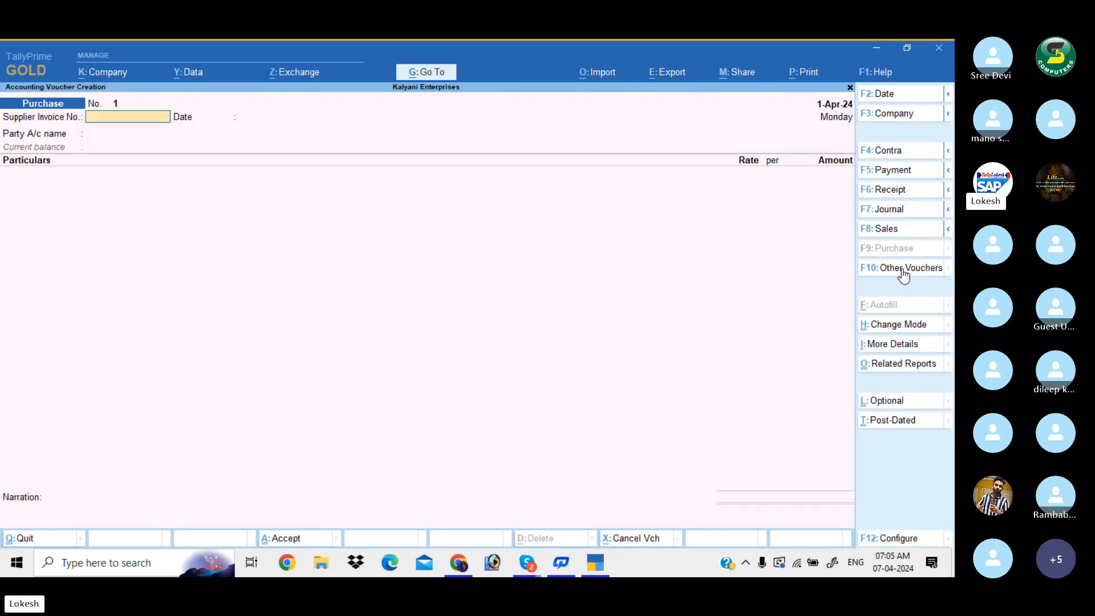
left_click(905, 326)
key("Down")
key("Return")
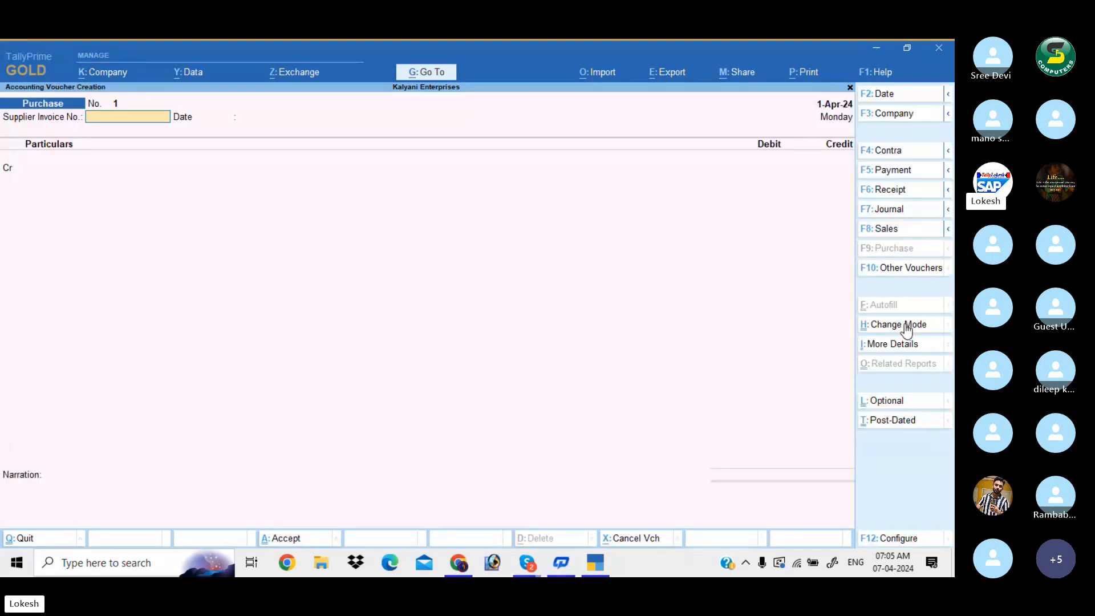
- Credit Priya Tech Solutions with 2,00,000 in the Purchase voucher, leaving supplier invoice and receipt details blank and party details at their defaults
key("Return")
key("Return")
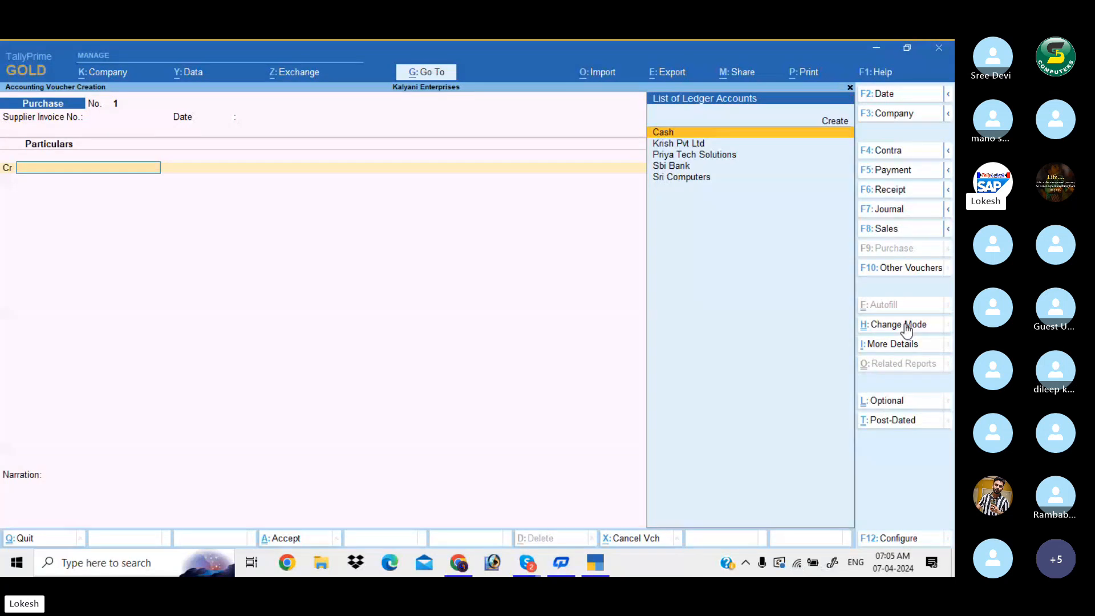
key("Down")
key("Down")
key("Return")
key("Return")
key("Return")
key("Return")
key("Return")
key("Return")
key("Return")
key("Return")
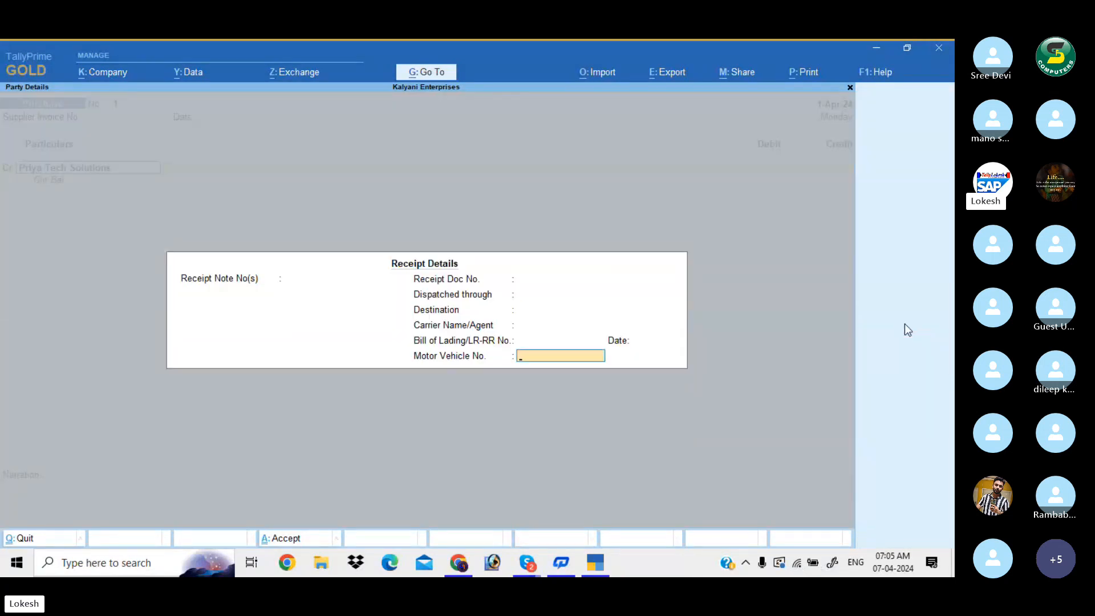
key("Return")
key("Return")
key("Return")
key("Return")
key("Return")
key("Return")
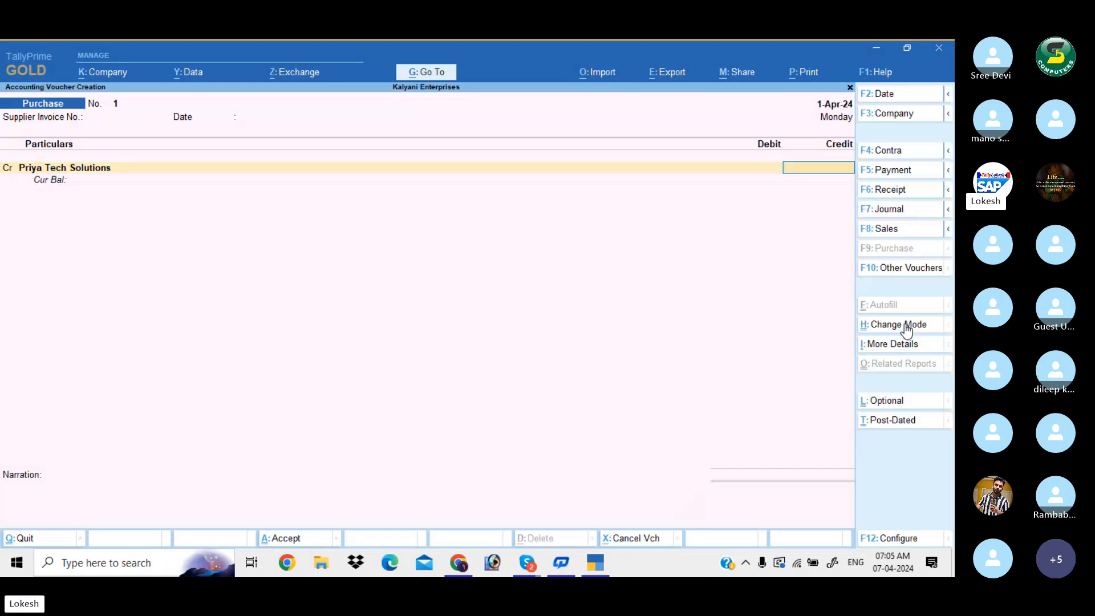
type("200000")
key("Return")
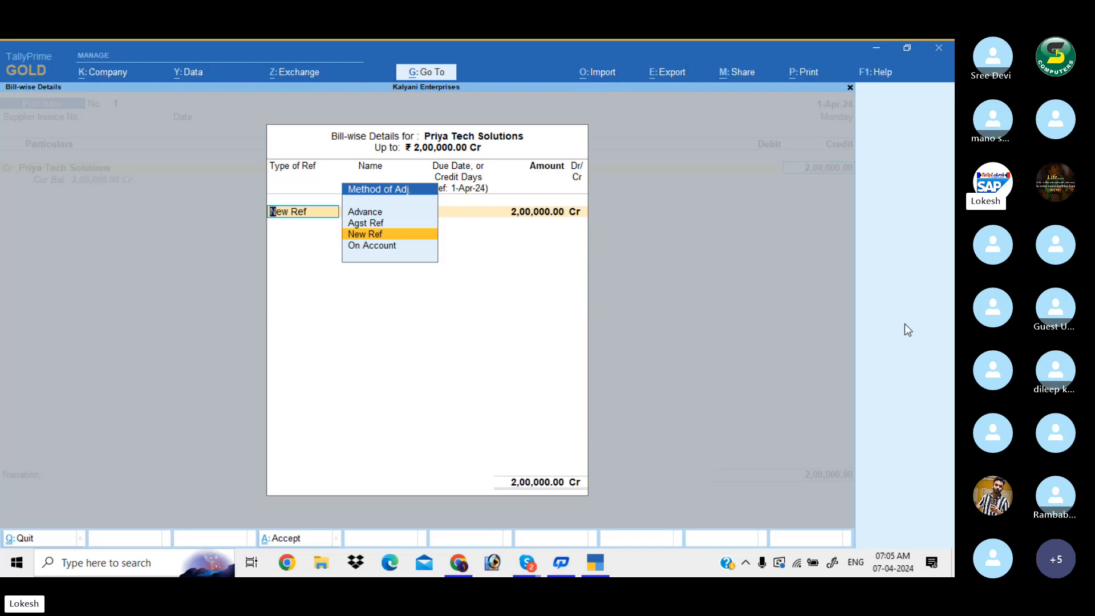
- Add a New Ref bill named Bill No 100 for 80,000 Cr to Priya Tech Solutions' bill-wise details, without a due date
key("Return")
type("BILL")
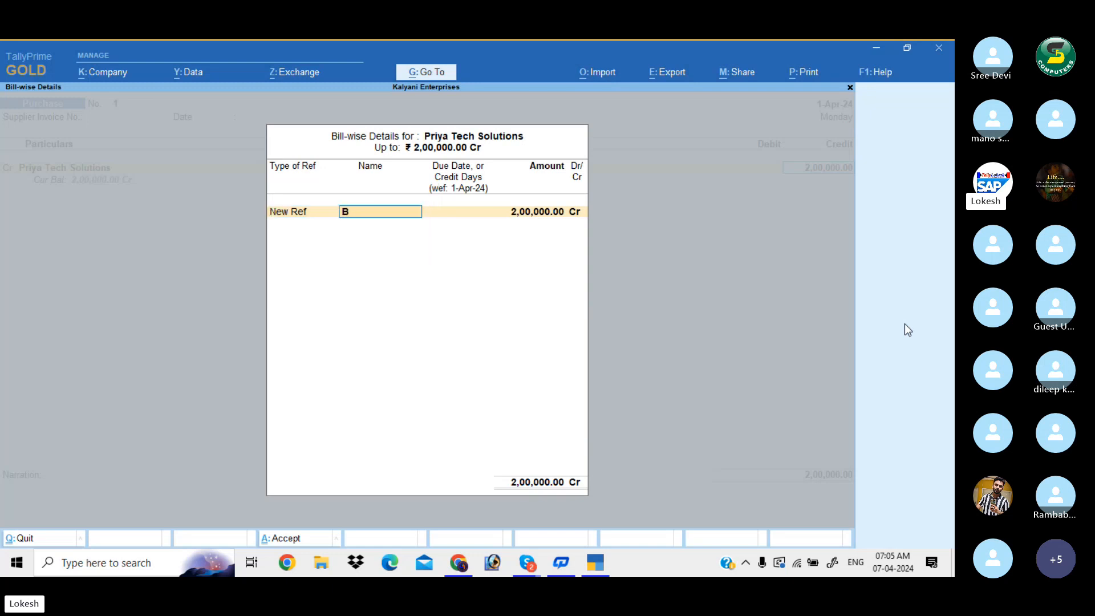
key("BackSpace")
key("BackSpace")
type("ill No 100")
key("Return")
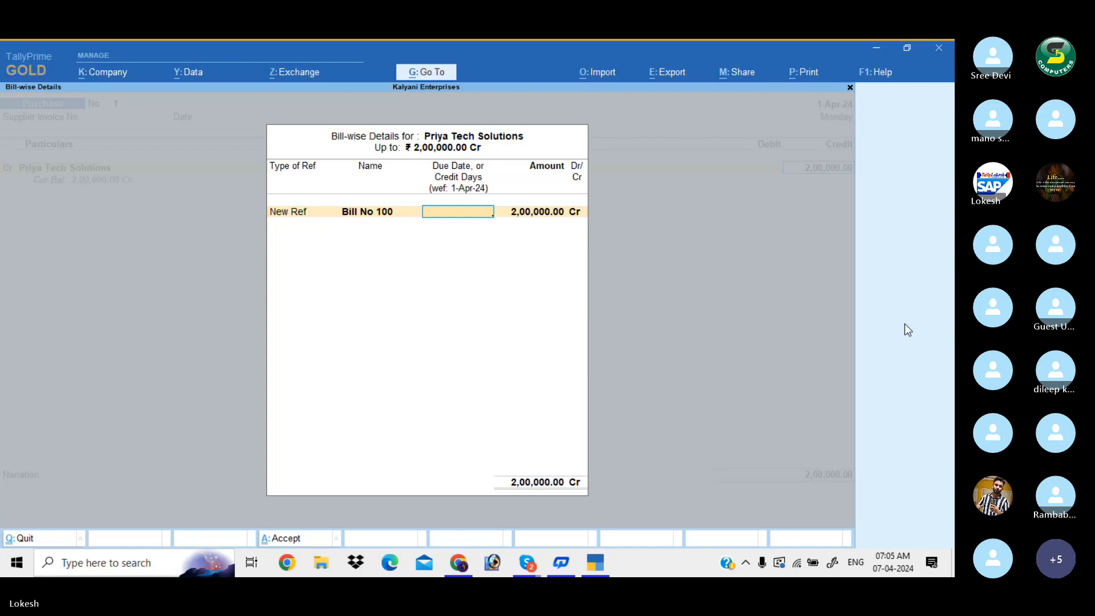
key("Return")
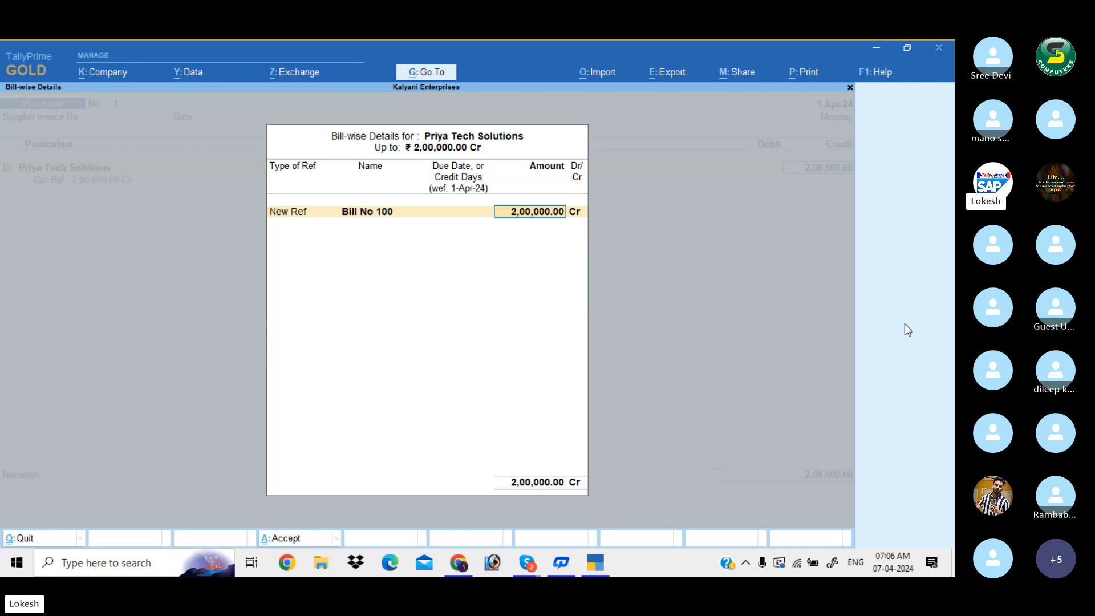
type("80000")
key("Return")
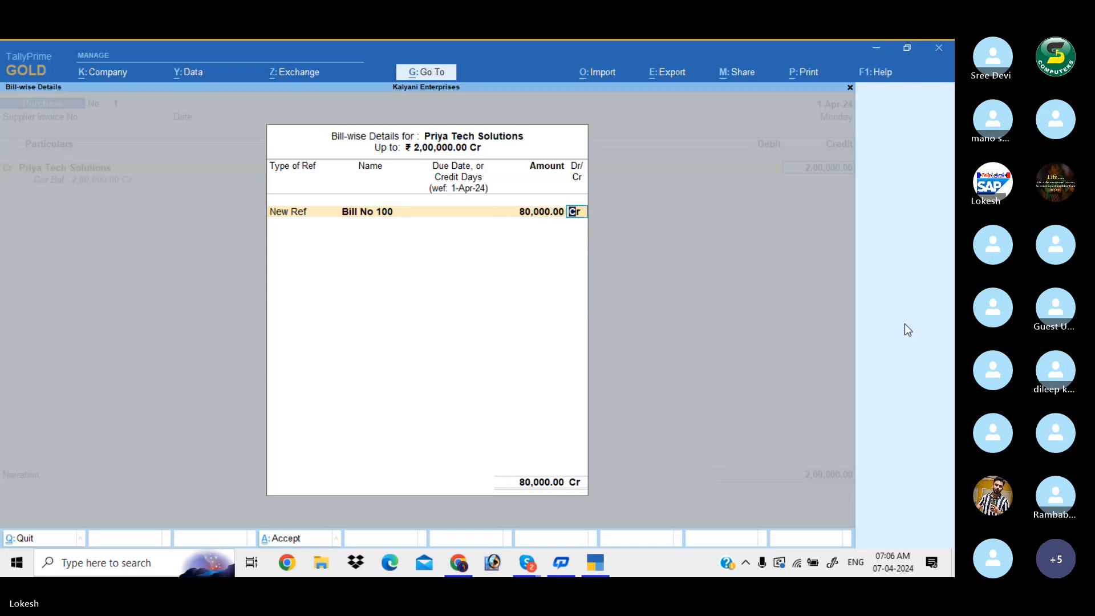
key("Return")
- Add a second New Ref, Bill No 200 for 50,000 Cr, to Priya Tech Solutions' bill-wise details
key("Return")
type("1")
type("B")
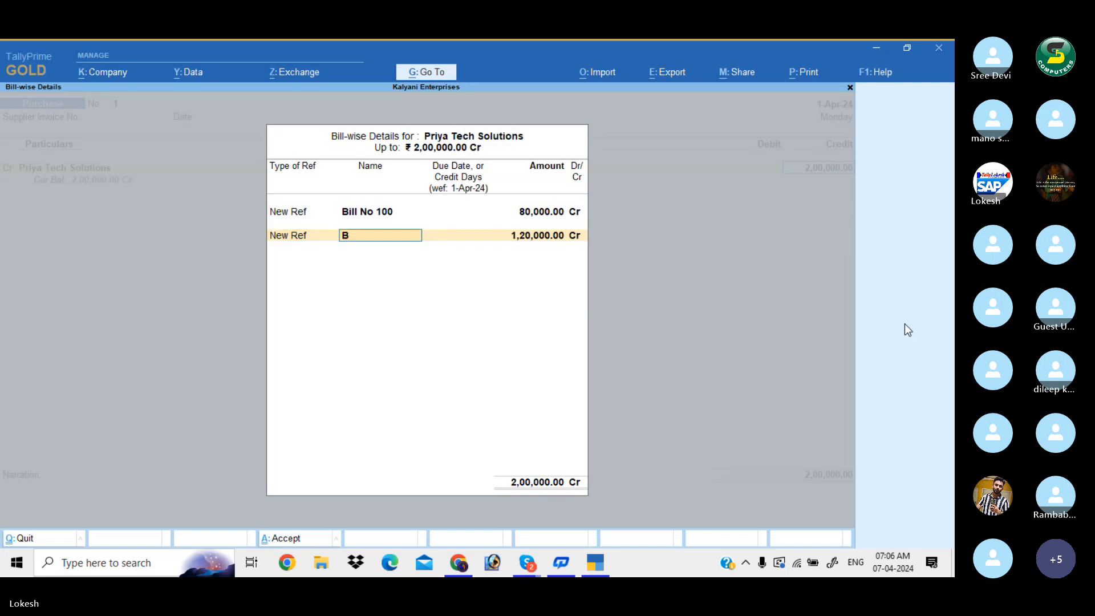
type("ill No 200")
key("Return")
key("Return")
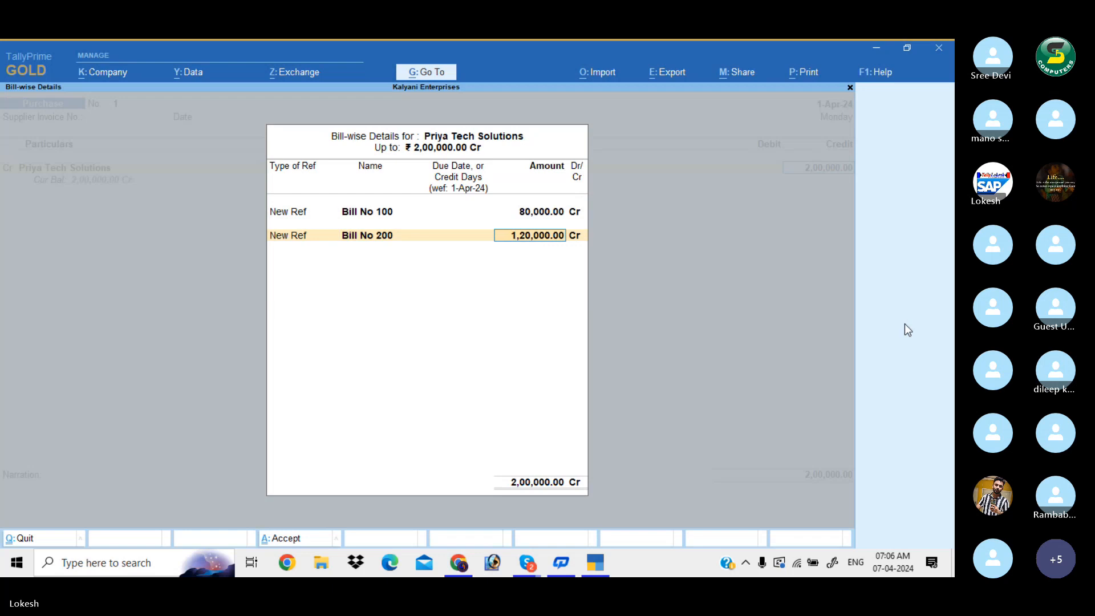
type("50000")
key("Return")
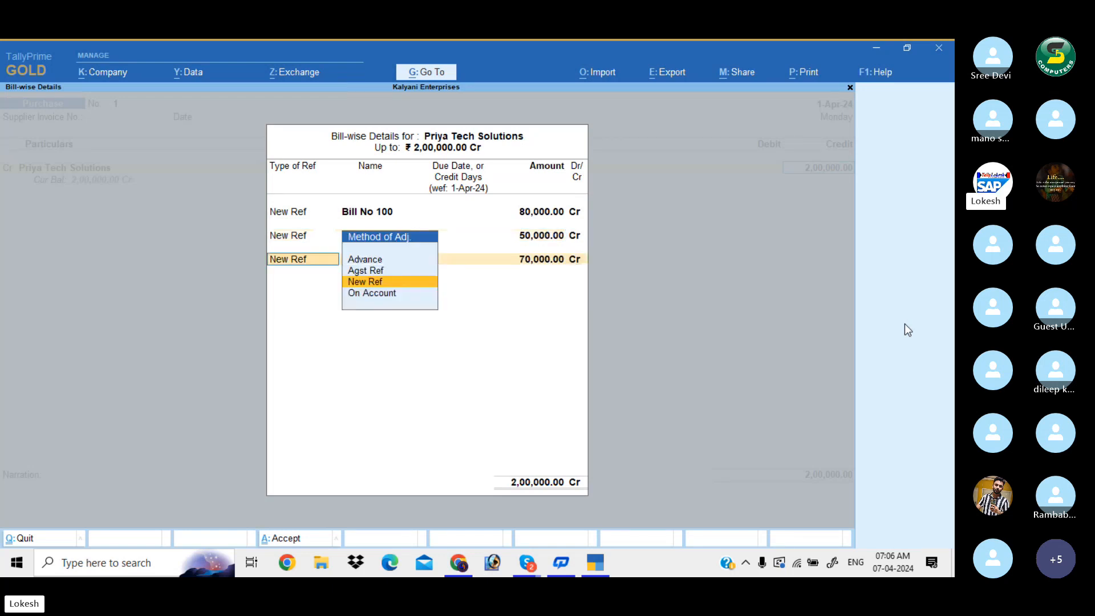
- Add a third New Ref, Bill No 300 for 40,000 Cr, to Priya Tech Solutions' bill-wise details
key("Return")
type("Bill")
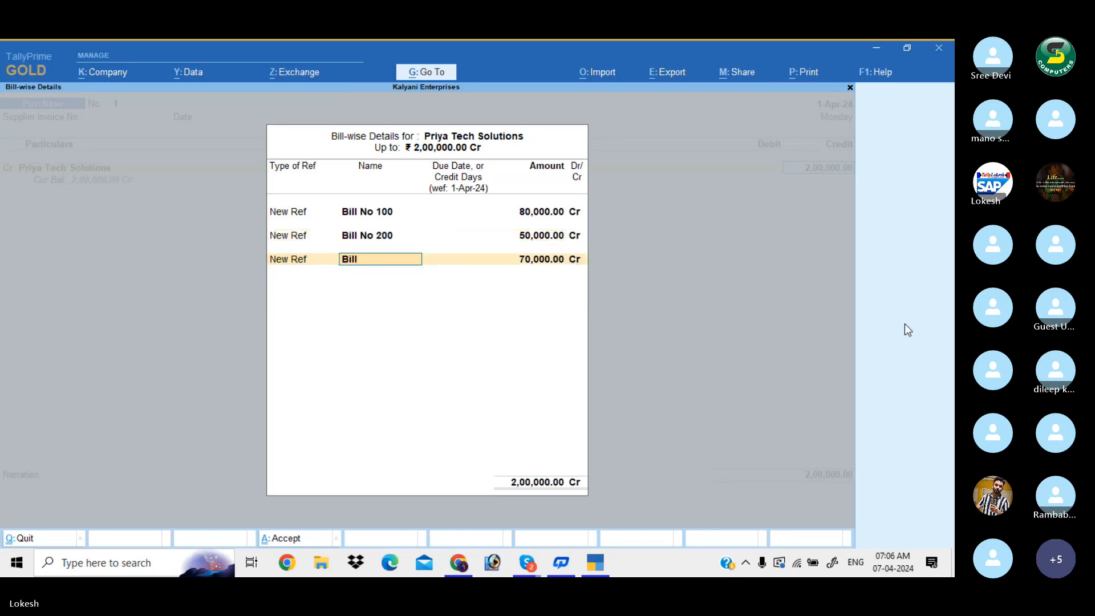
type(" No 300")
key("Return")
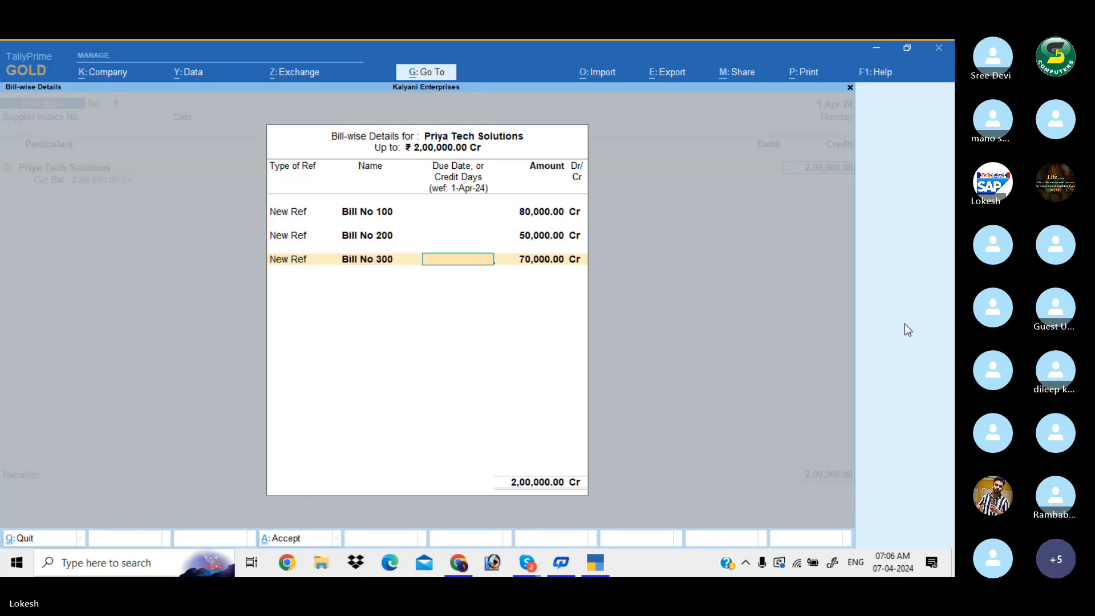
key("Return")
type("40,000")
key("Return")
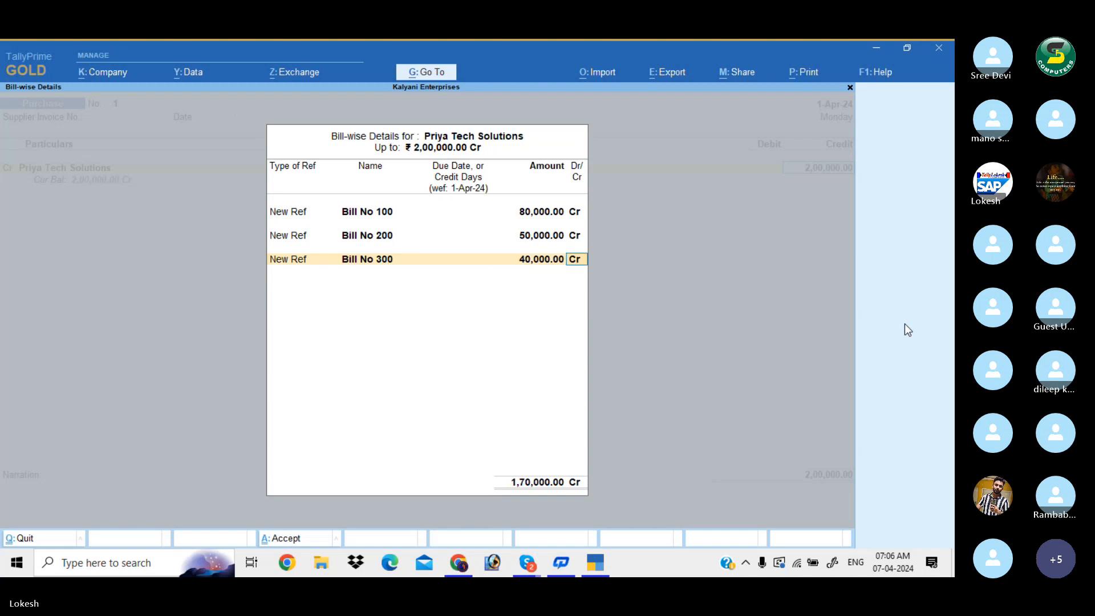
key("Return")
- Allocate the remaining 30,000 Cr to a New Ref named Bill No 400 and finish Priya Tech Solutions' bill-wise details
key("Return")
type("Bill No")
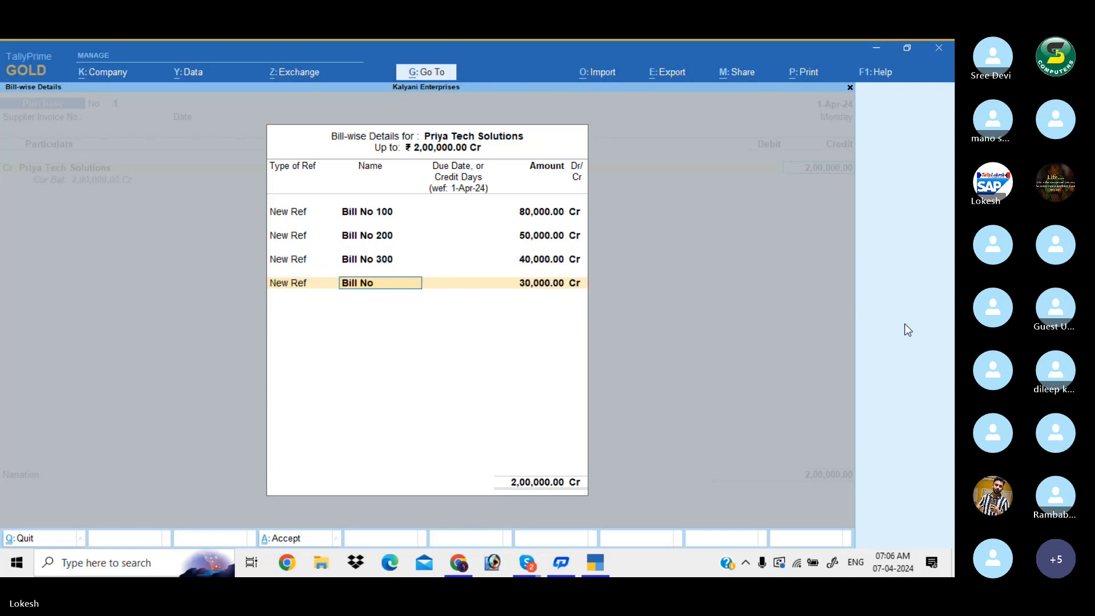
type(" 400")
key("Return")
key("Return")
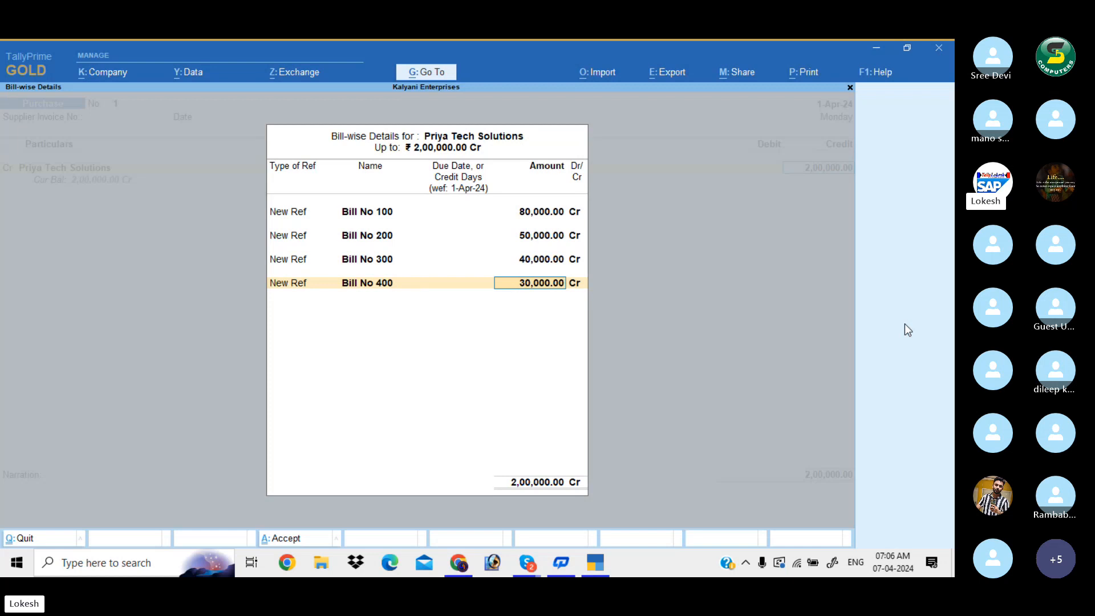
key("Return")
key("Return")
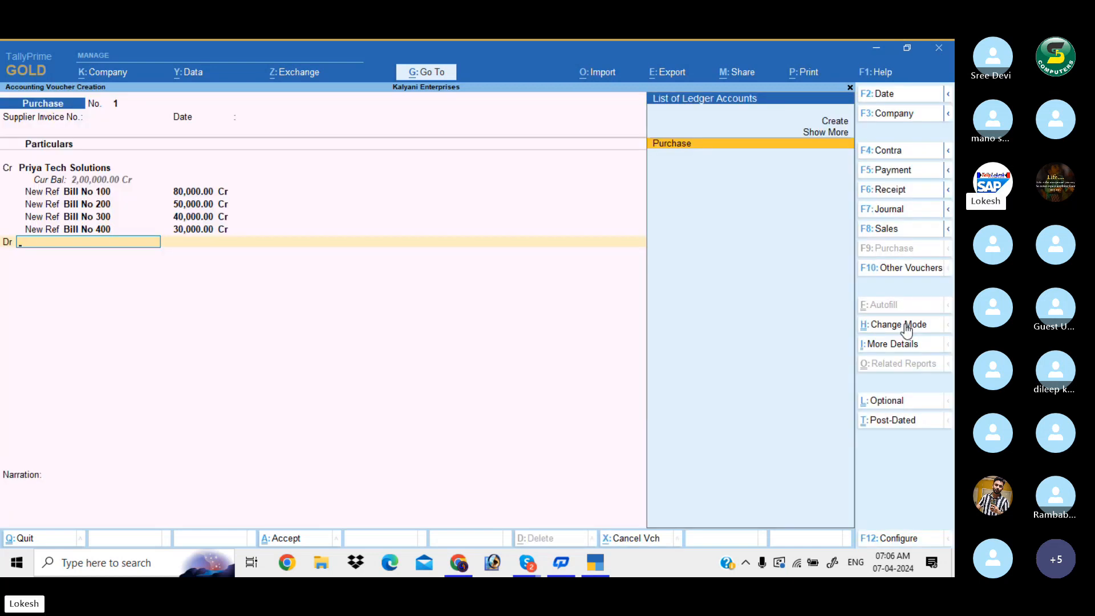
- Debit Purchase with 2,00,000 and save the Purchase voucher without a narration
key("Return")
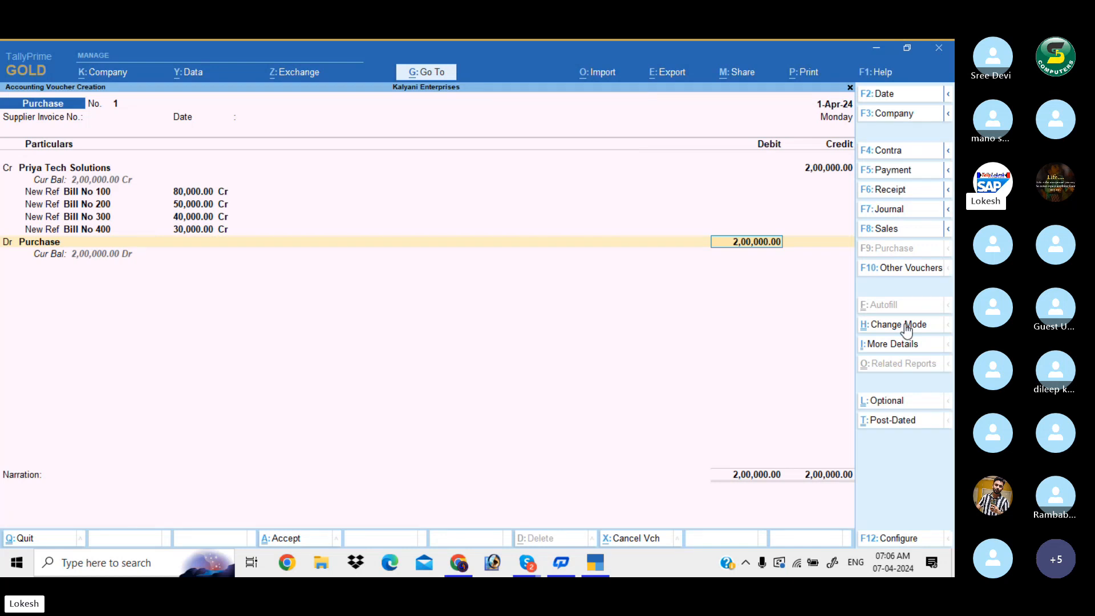
key("Return")
key("Return")
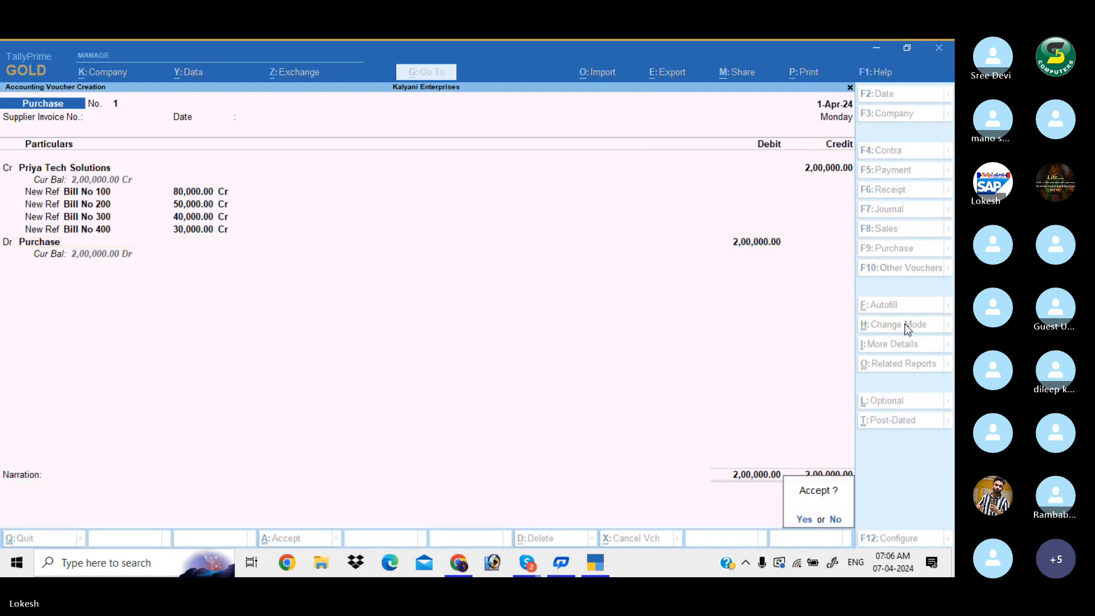
key("Return")
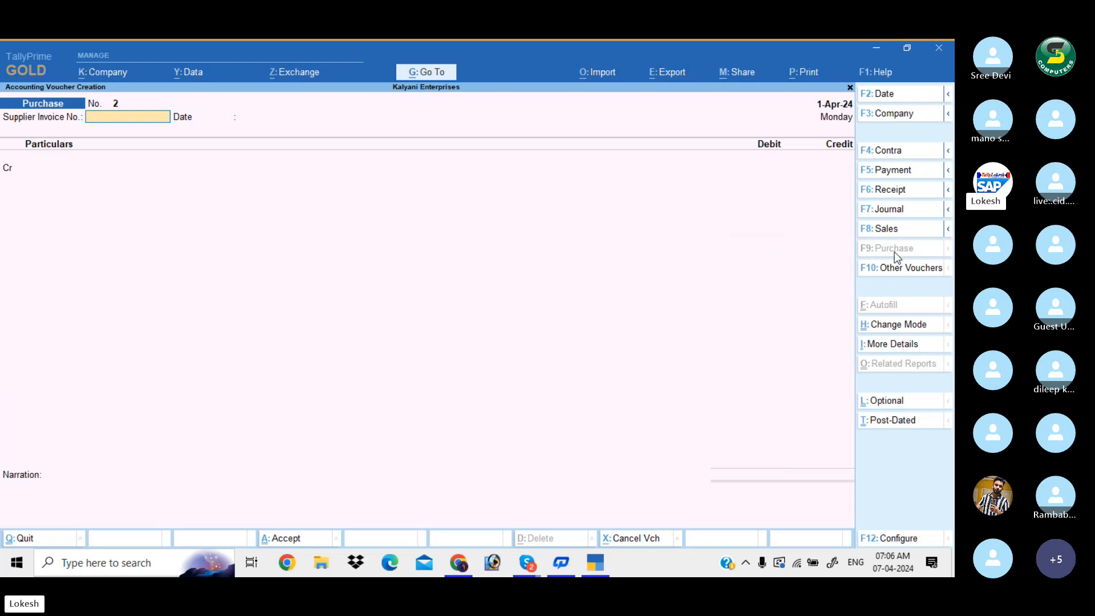
- Start a Sales voucher and change its entry mode to As Voucher
left_click(894, 229)
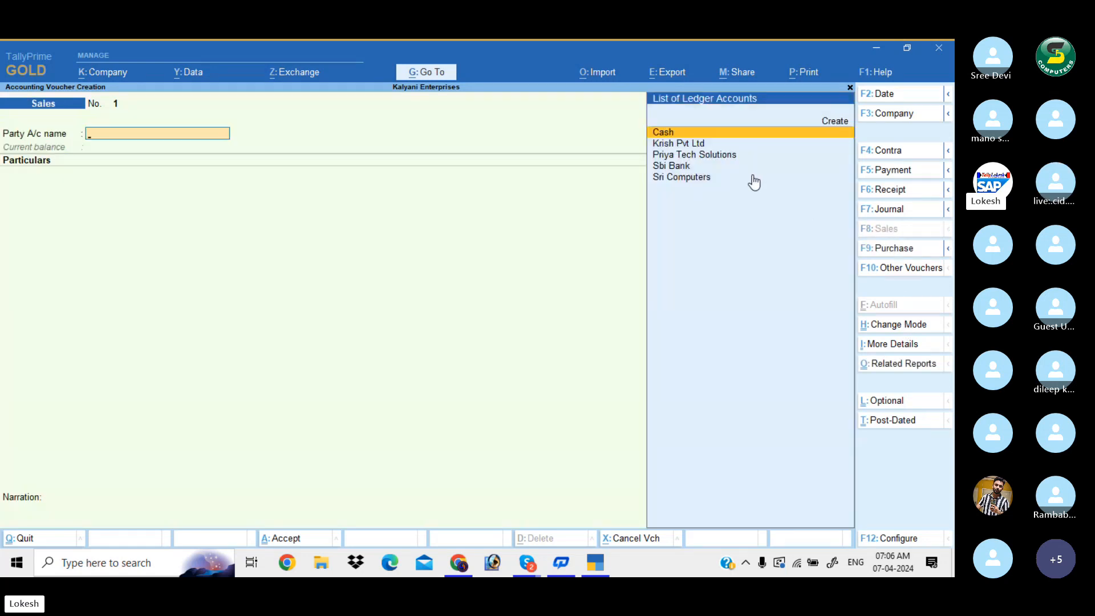
left_click(908, 324)
key("Down")
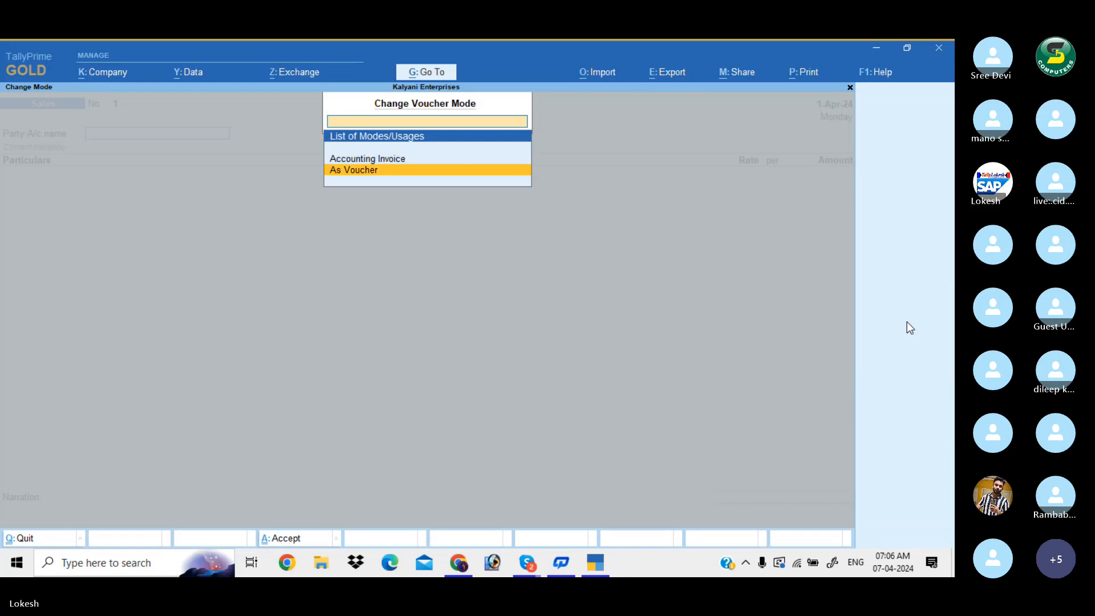
key("Return")
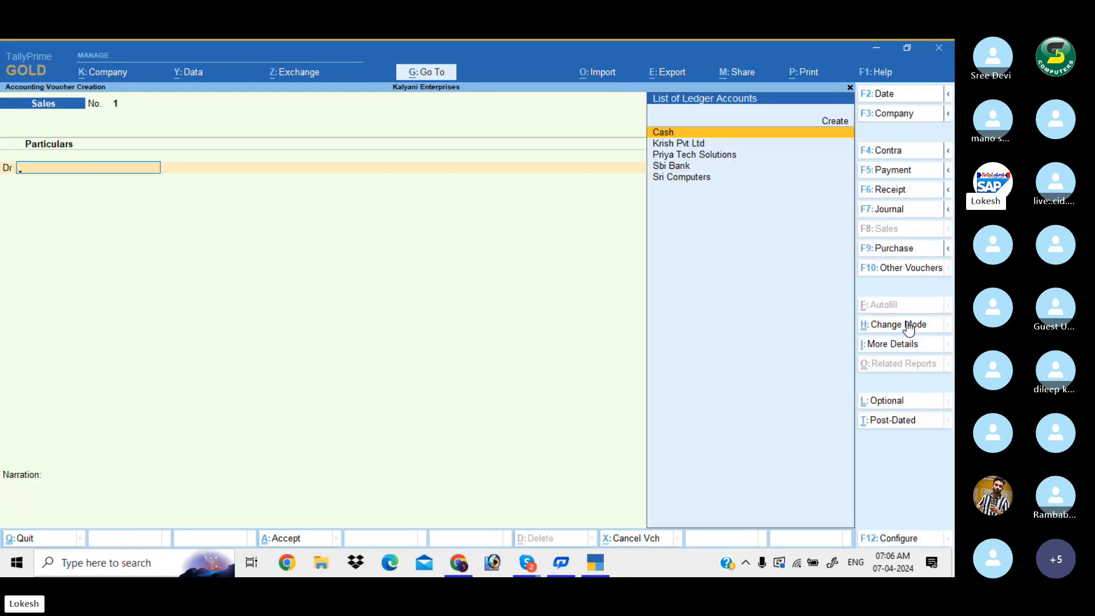
- Debit Krish Pvt Ltd with 2,50,000 in the Sales voucher, keeping the party details at their defaults
type("k")
key("Return")
key("Return")
key("Return")
key("Return")
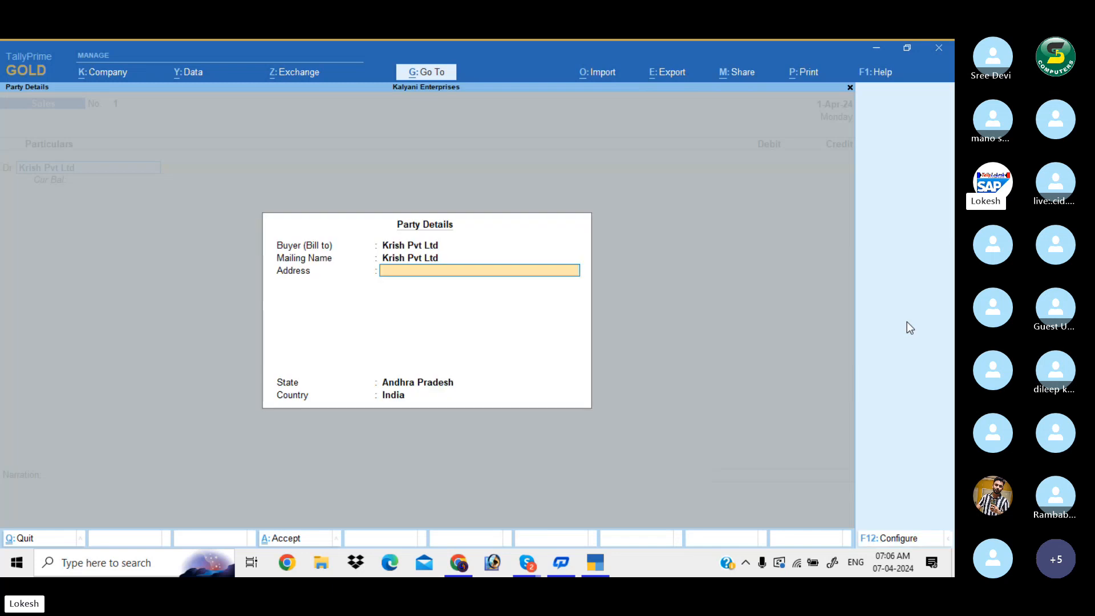
key("Return")
key("Return")
key("Return")
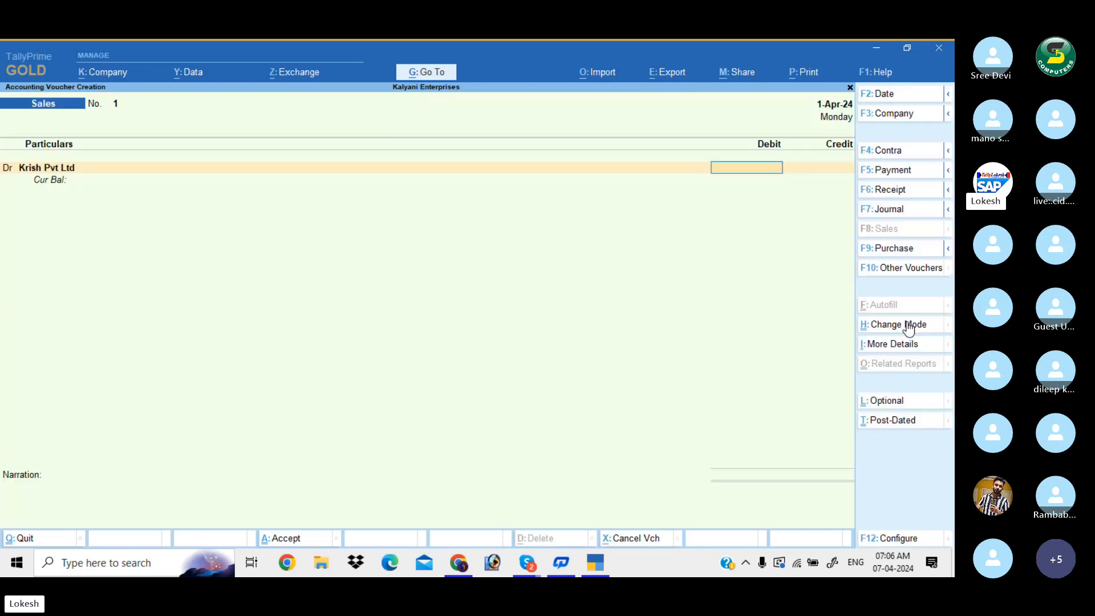
type("250000")
key("Return")
- Add a New Ref bill named Bill No 201 for 1,00,000 Dr to Krish Pvt Ltd's bill-wise details, without a due date
key("Return")
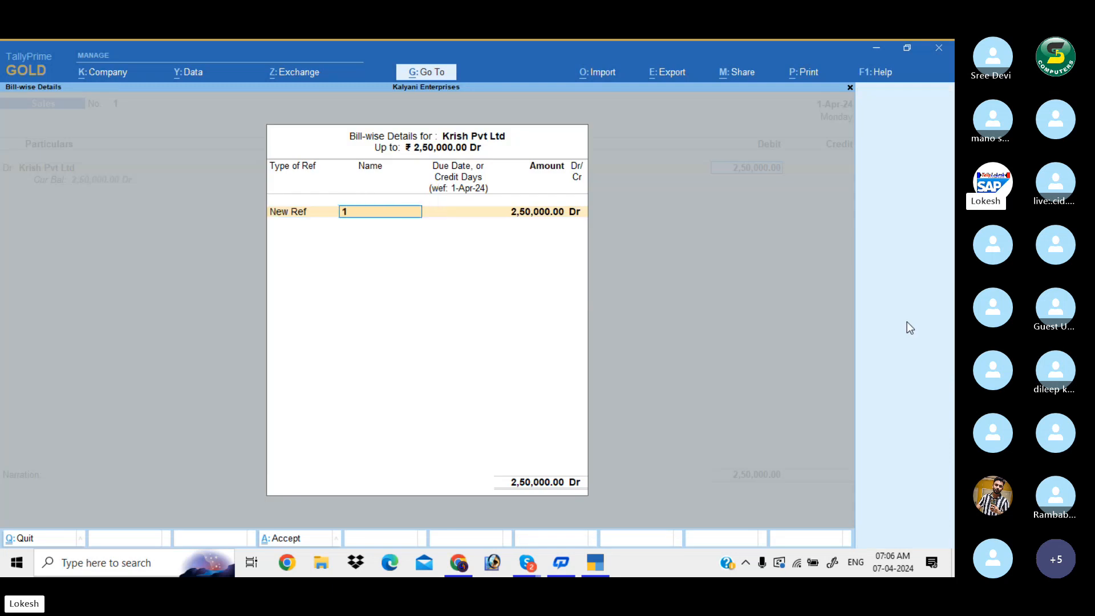
type("Bill No 20")
key("Return")
key("Return")
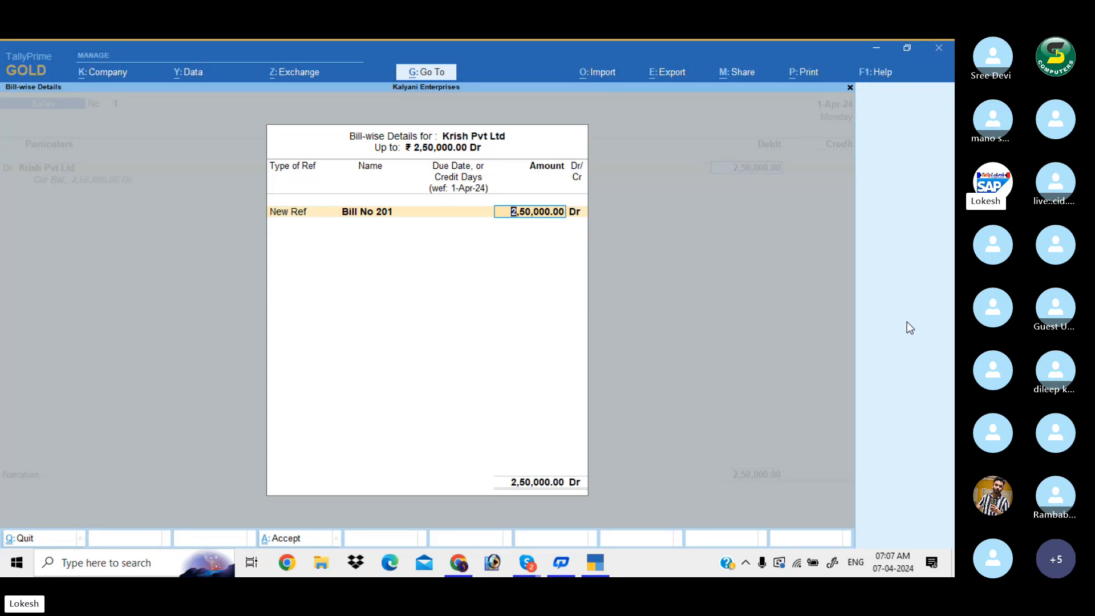
type("100000")
key("Return")
key("Return")
- Add a second New Ref, Bill No 202 for 40,000 Dr, to Krish Pvt Ltd's bill-wise details
key("Return")
type("1")
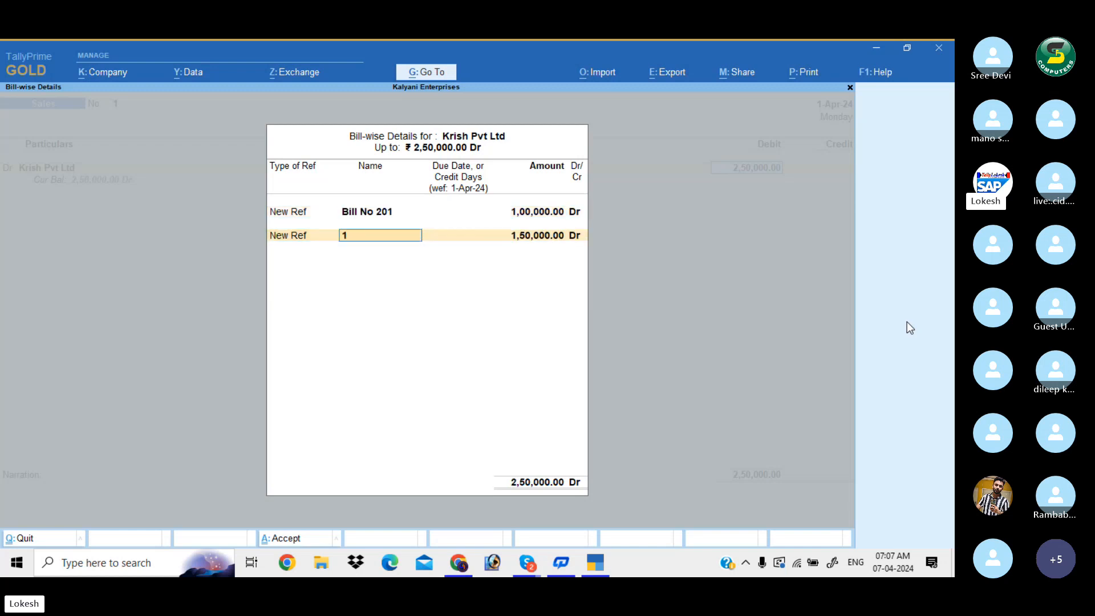
type("Bill No202")
key("BackSpace")
key("BackSpace")
key("BackSpace")
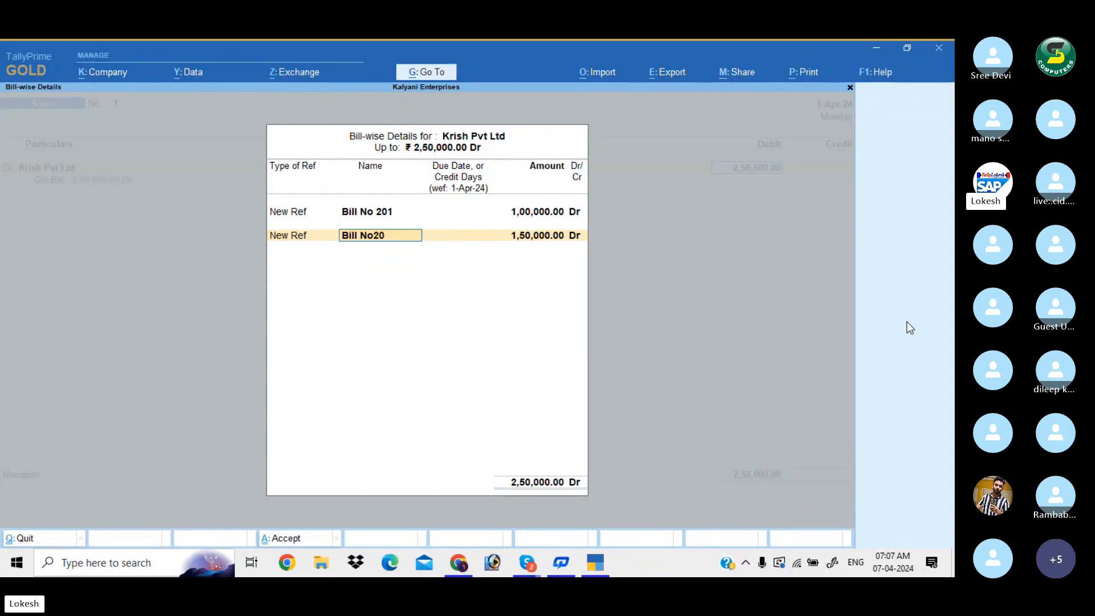
type("202")
key("Return")
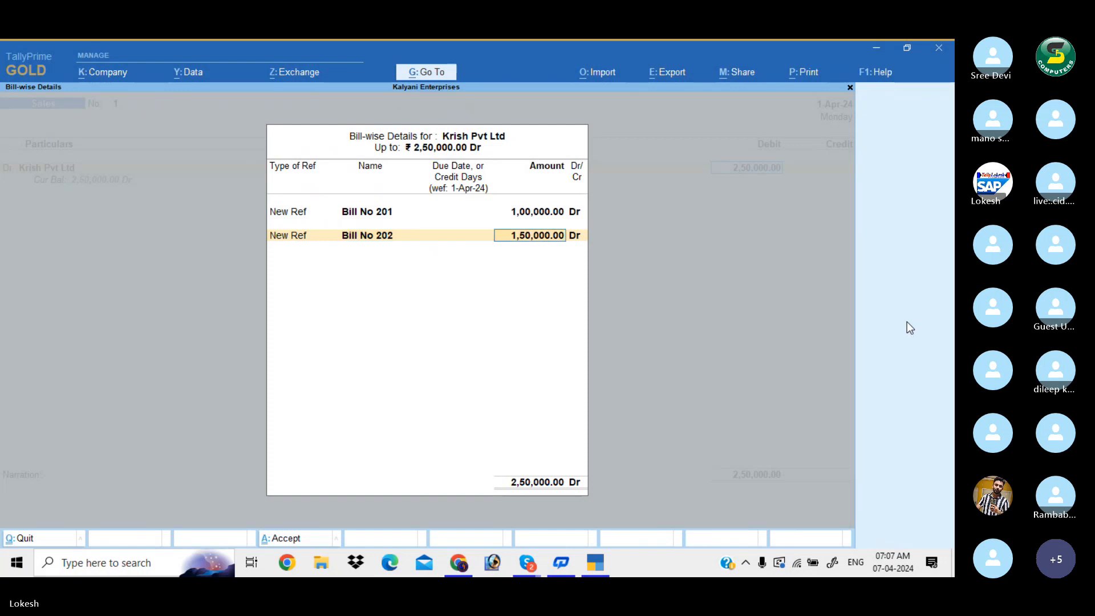
type("40000")
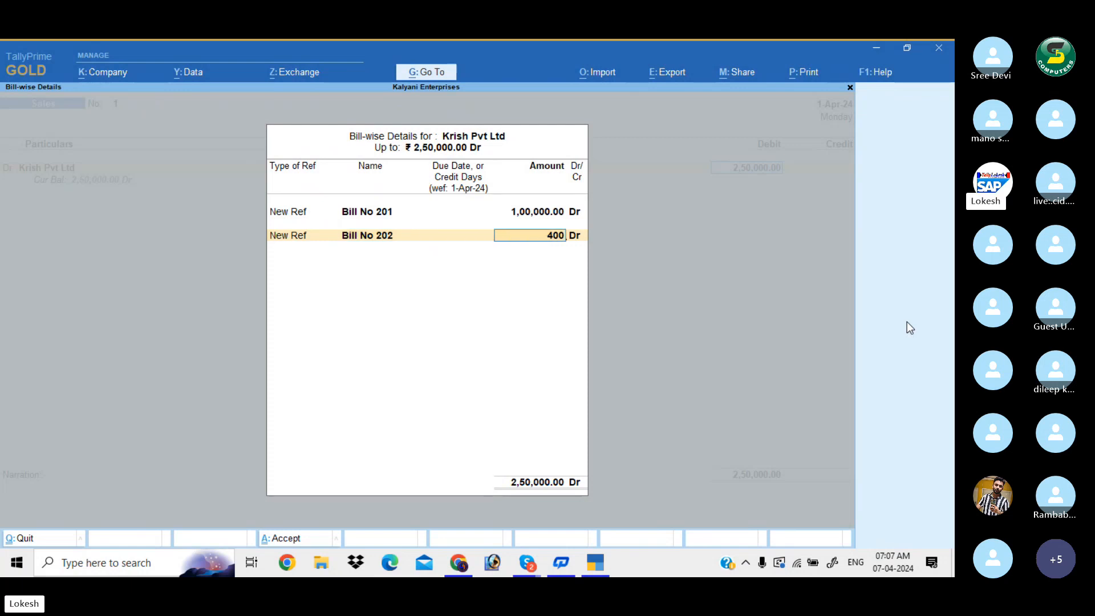
key("Return")
- Add a third New Ref, Bill No 203 for 60,000 Dr, to Krish Pvt Ltd's bill-wise details
key("Return")
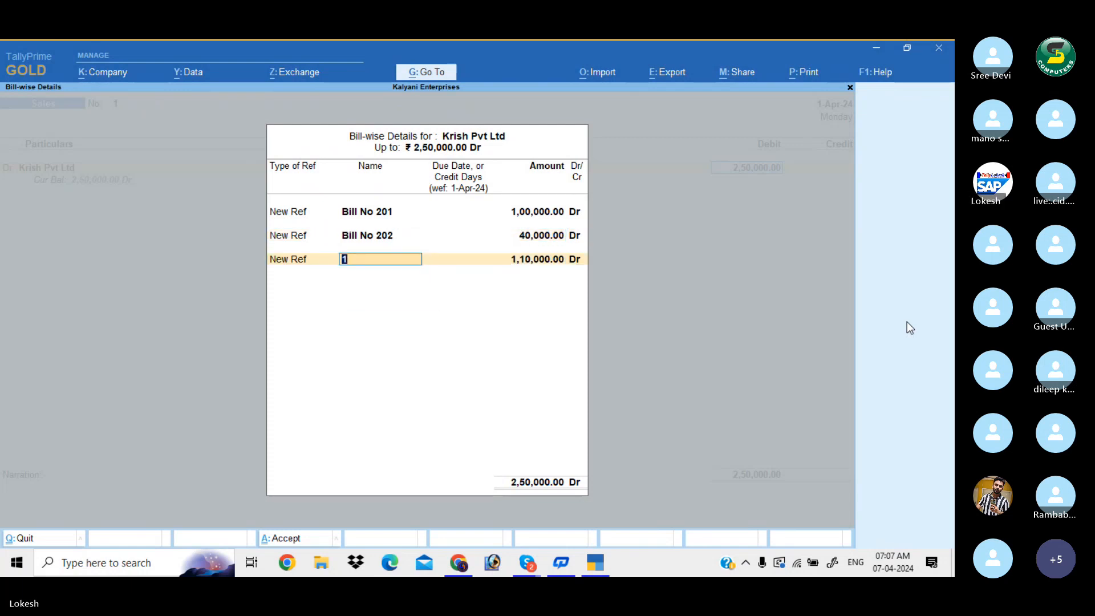
type("Bill No 203")
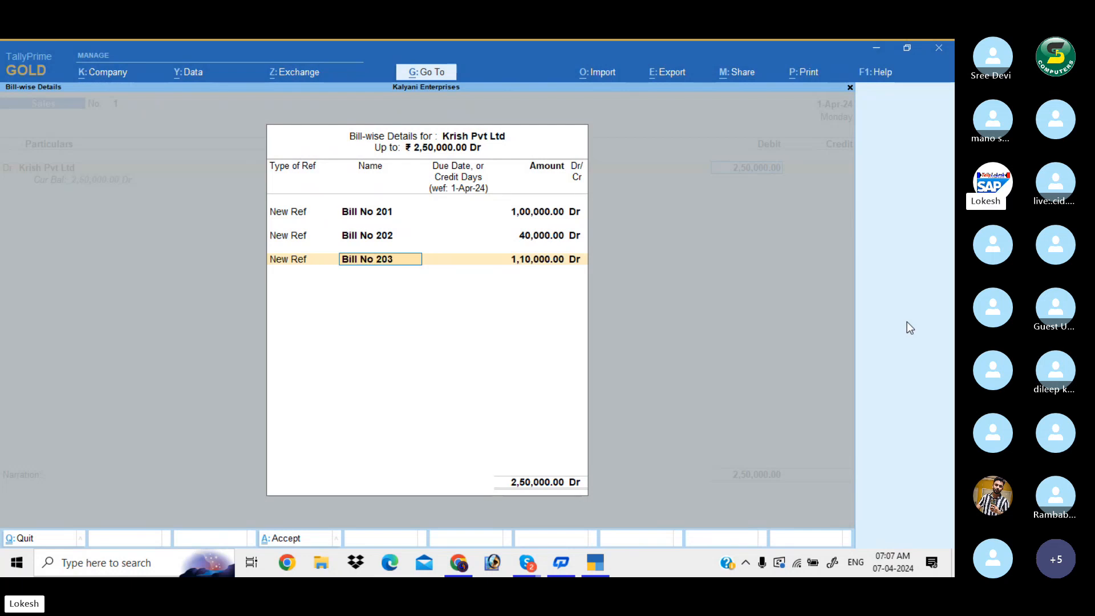
key("Return")
key("Return")
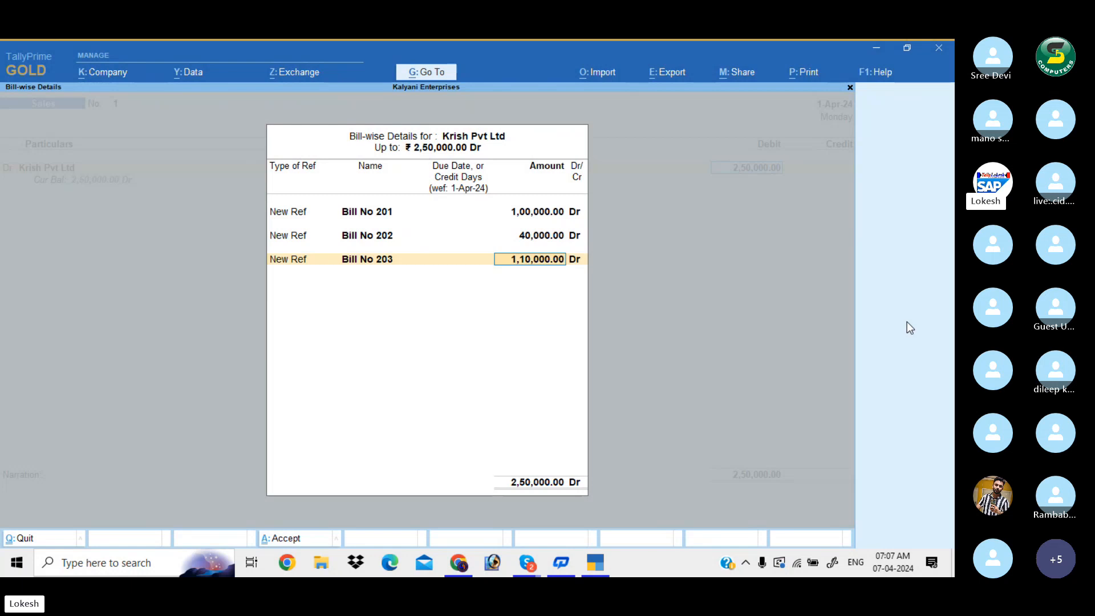
type("60000")
key("Return")
- Allocate the remaining 50,000 Dr to a New Ref named Bill No 204 and finish Krish Pvt Ltd's bill-wise details
key("Return")
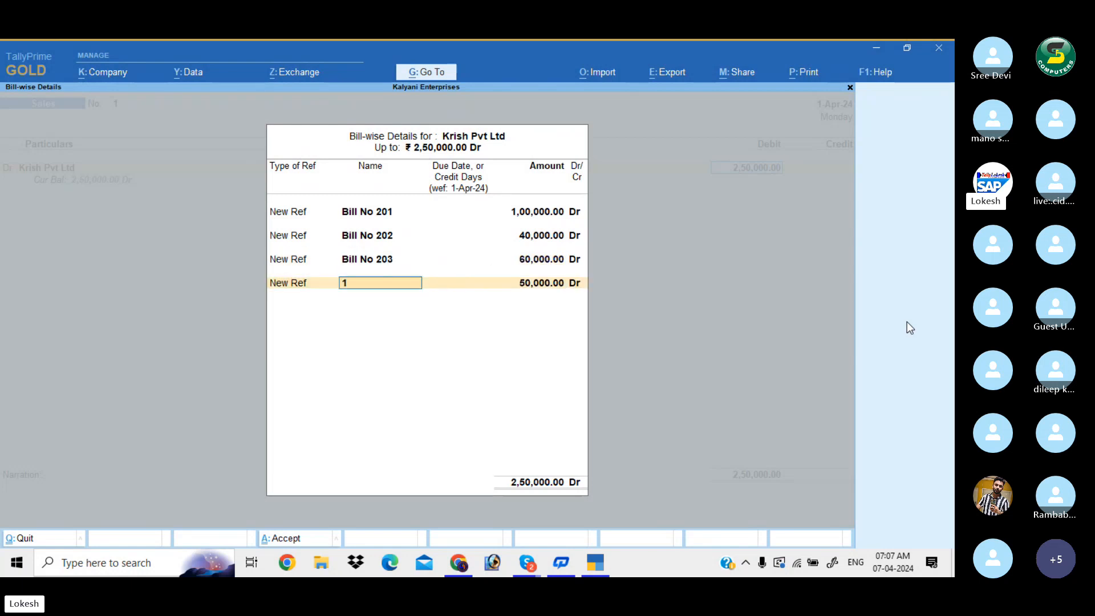
type("Bill No")
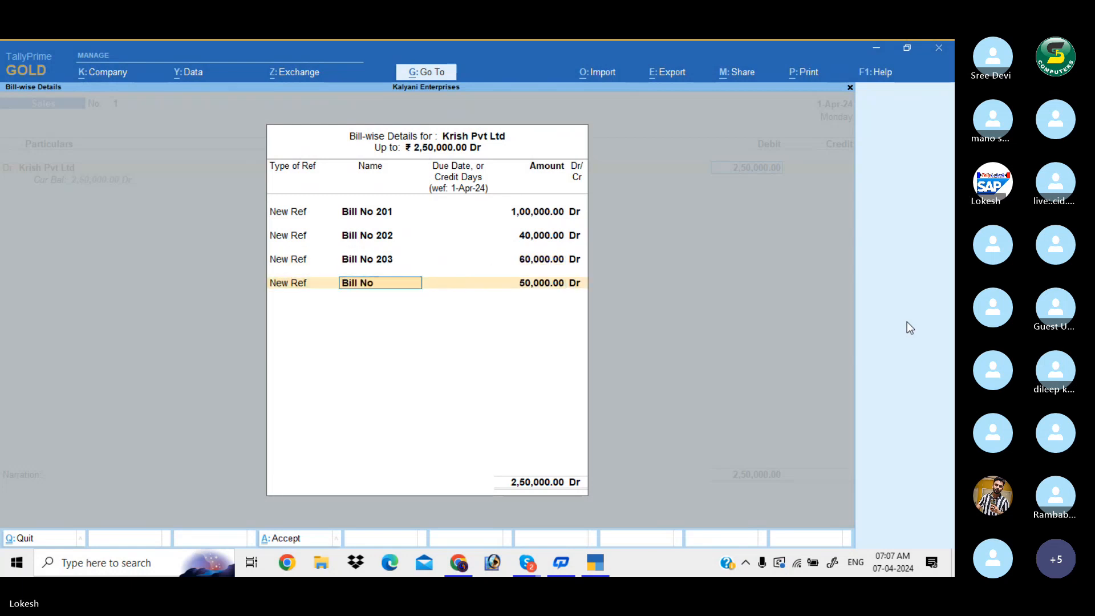
type(" 204")
key("Return")
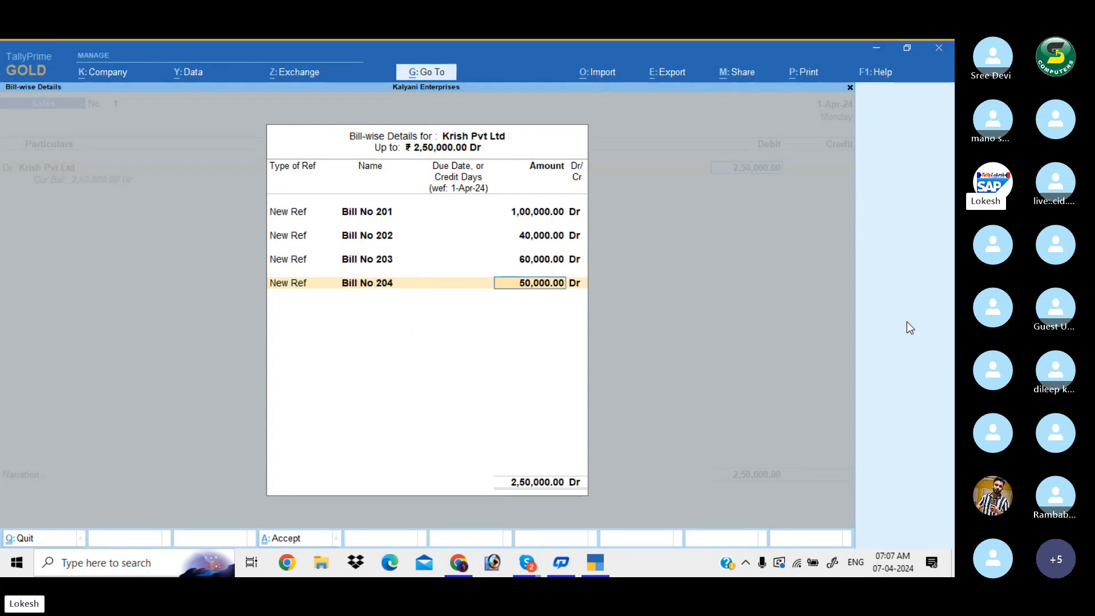
key("Return")
key("Return")
- Credit the Sales ledger with 2,50,000 and save the sales voucher for Krish Pvt Ltd
key("Return")
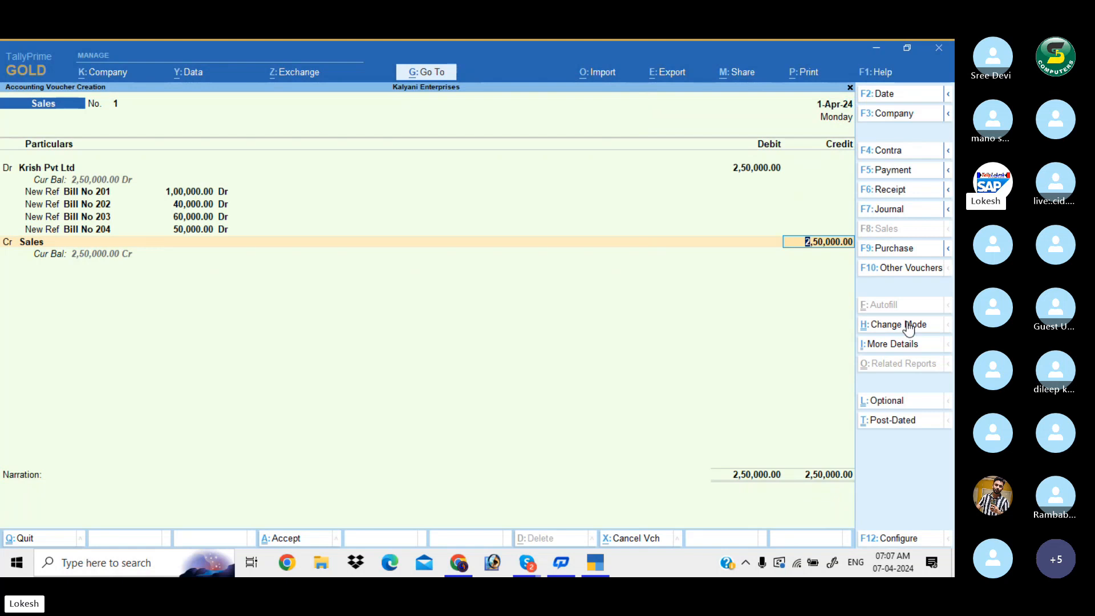
key("Return")
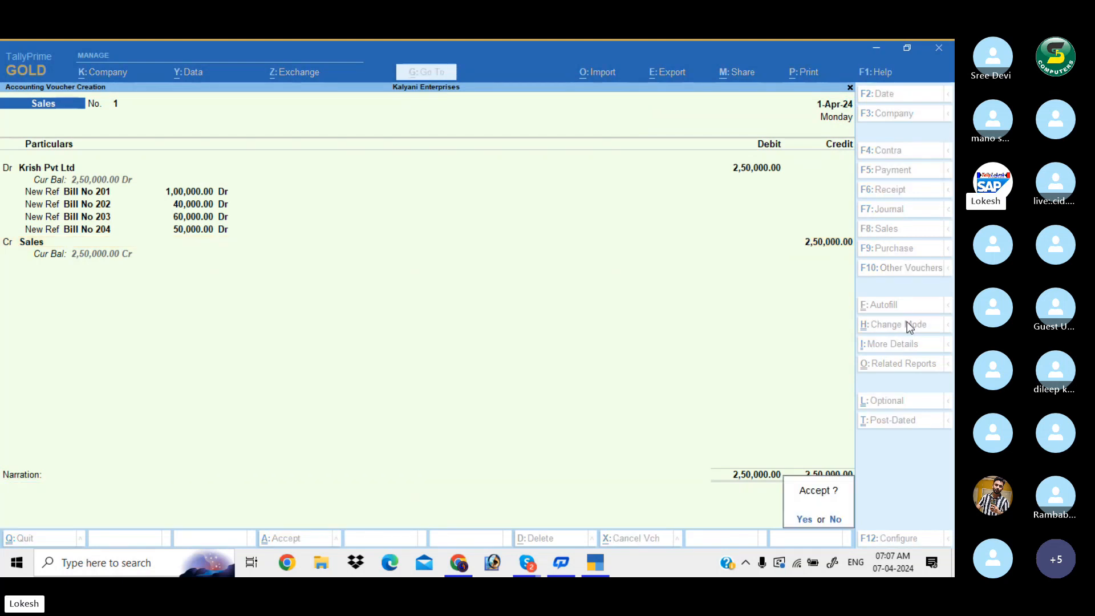
key("Return")
key("Return")
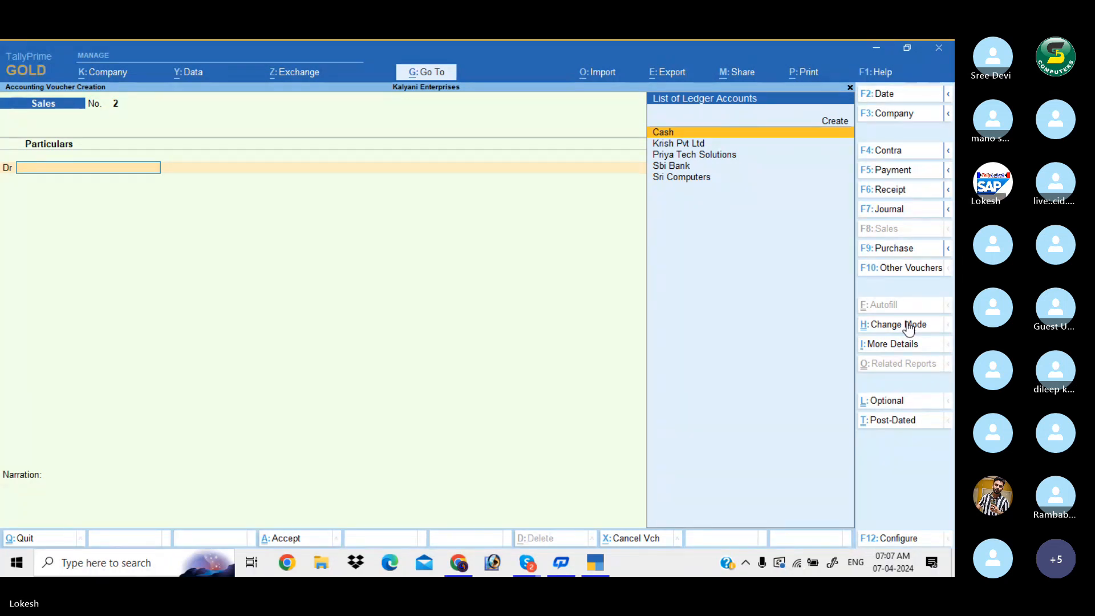
- Start a payment voucher and debit Priya Tech Solutions with 1,50,000
left_click(913, 170)
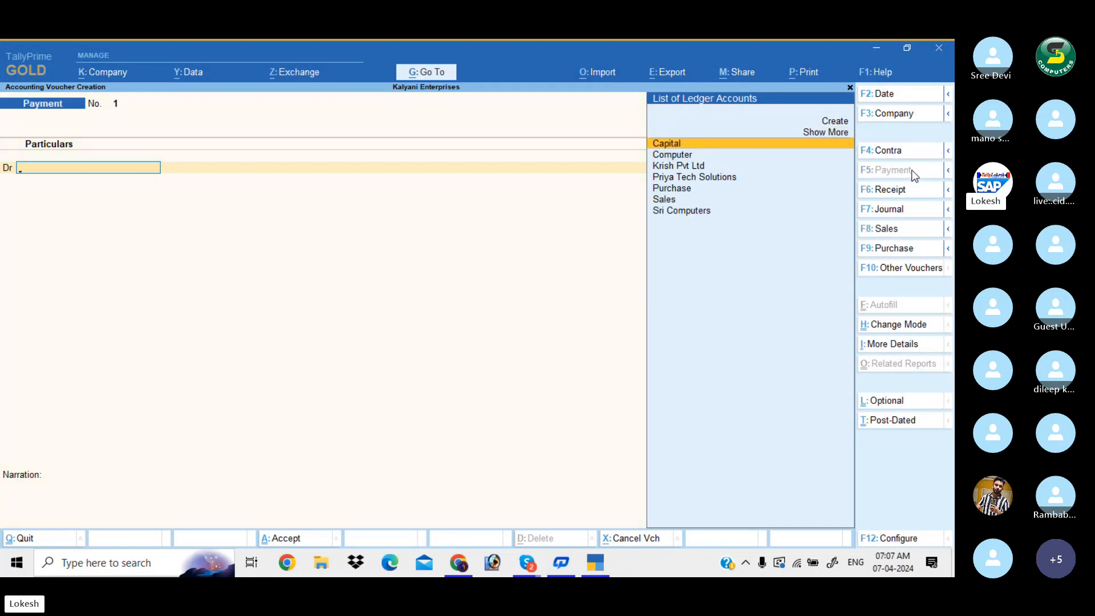
type("pr")
key("Return")
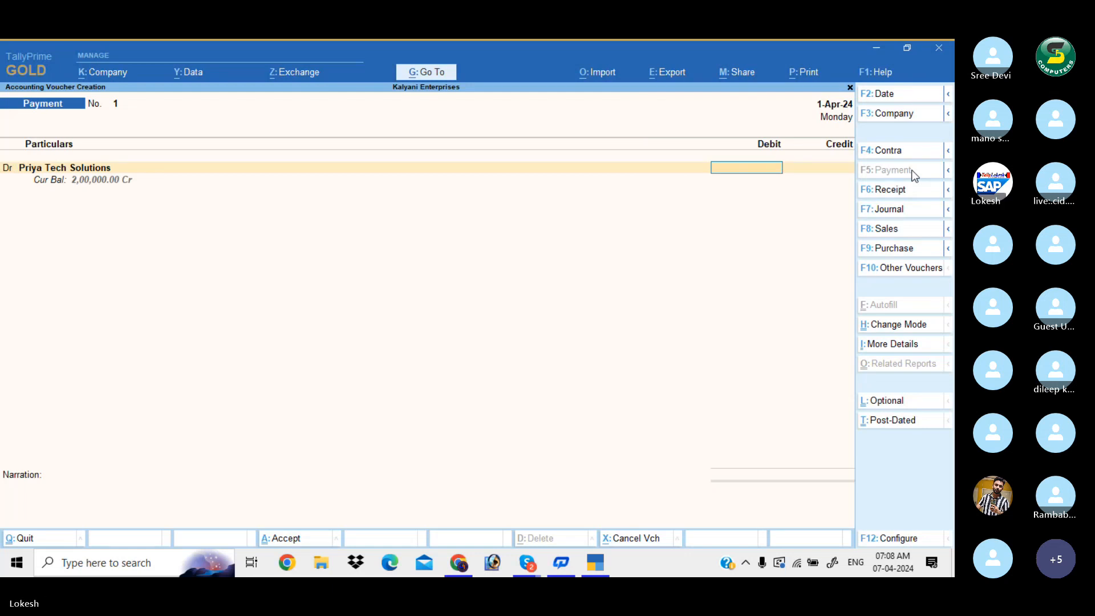
type("150000")
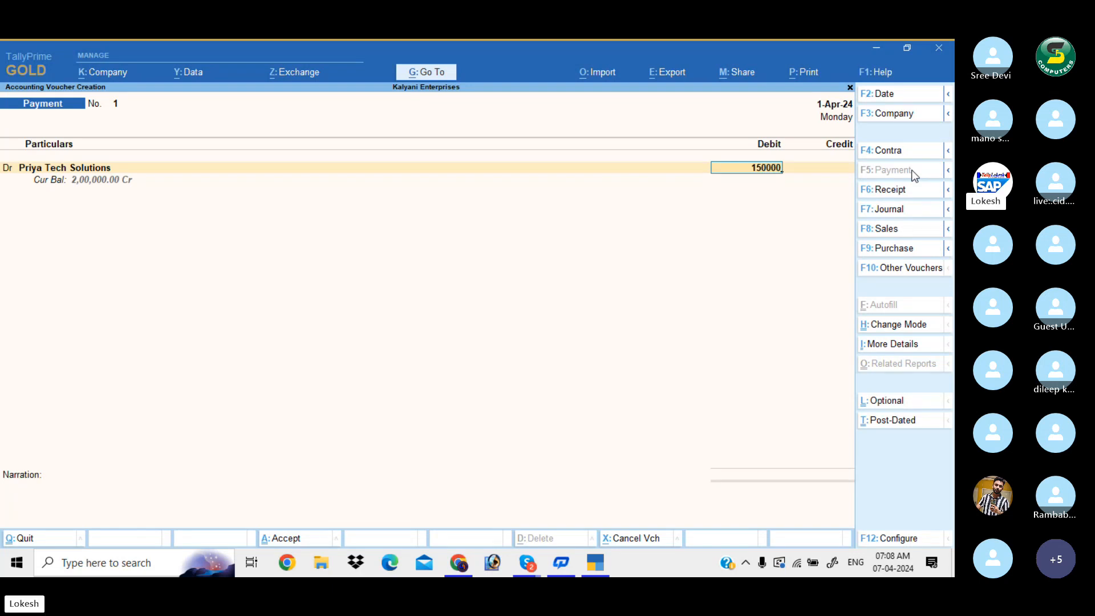
key("Return")
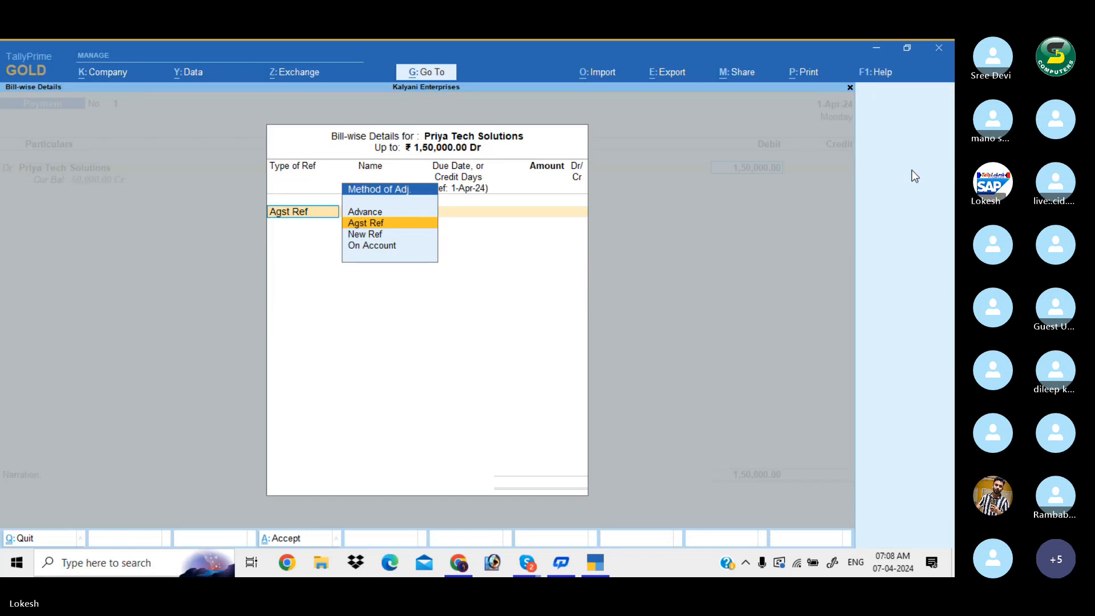
- Allocate 50,000 Dr as Agst Ref to Bill No 100 in Priya Tech Solutions' bill-wise details
key("Return")
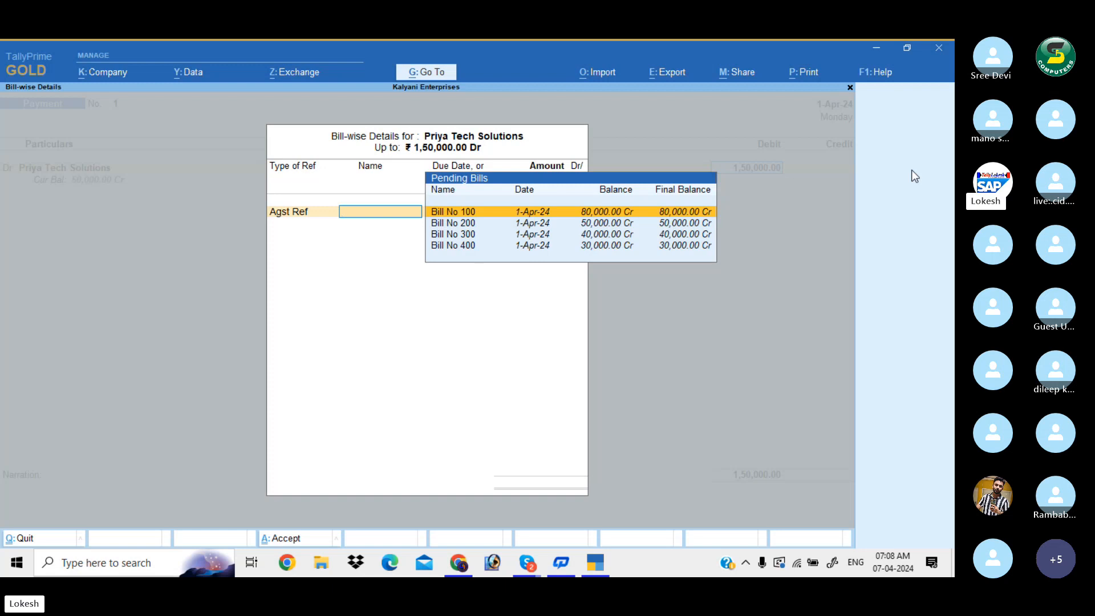
key("Return")
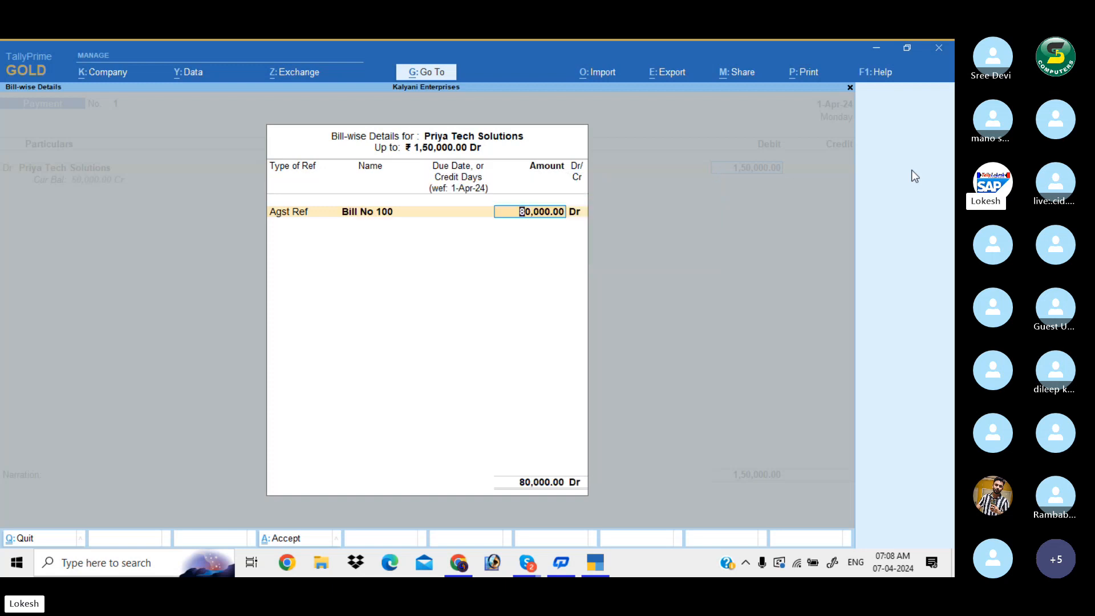
type("50000")
key("Return")
key("Return")
- Allocate 30,000 Dr as Agst Ref to Bill No 200 in Priya Tech Solutions' bill-wise details
key("Return")
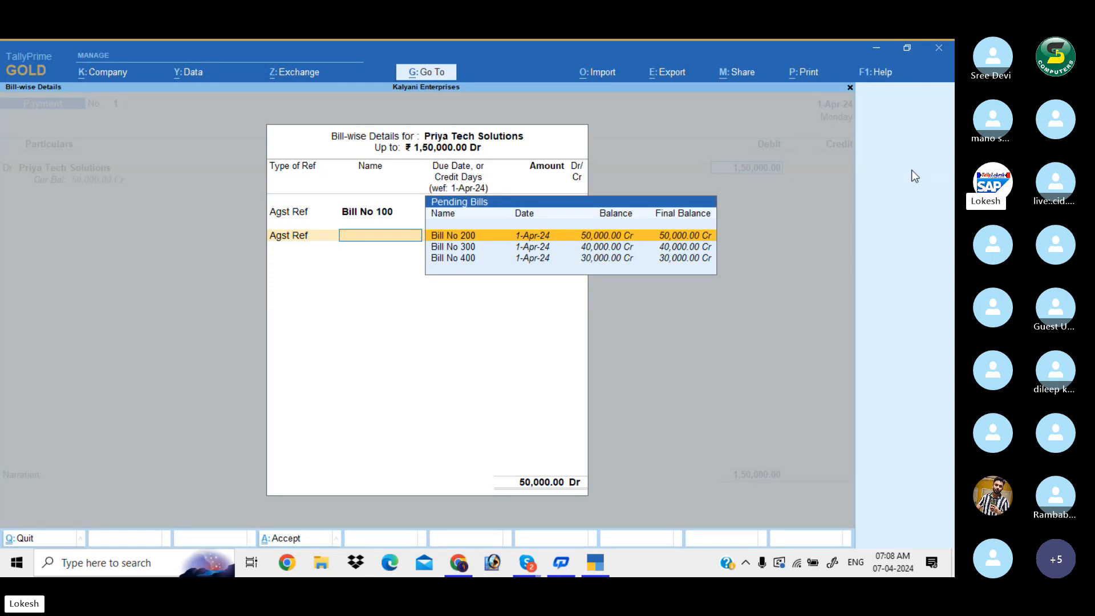
key("Return")
type("30000")
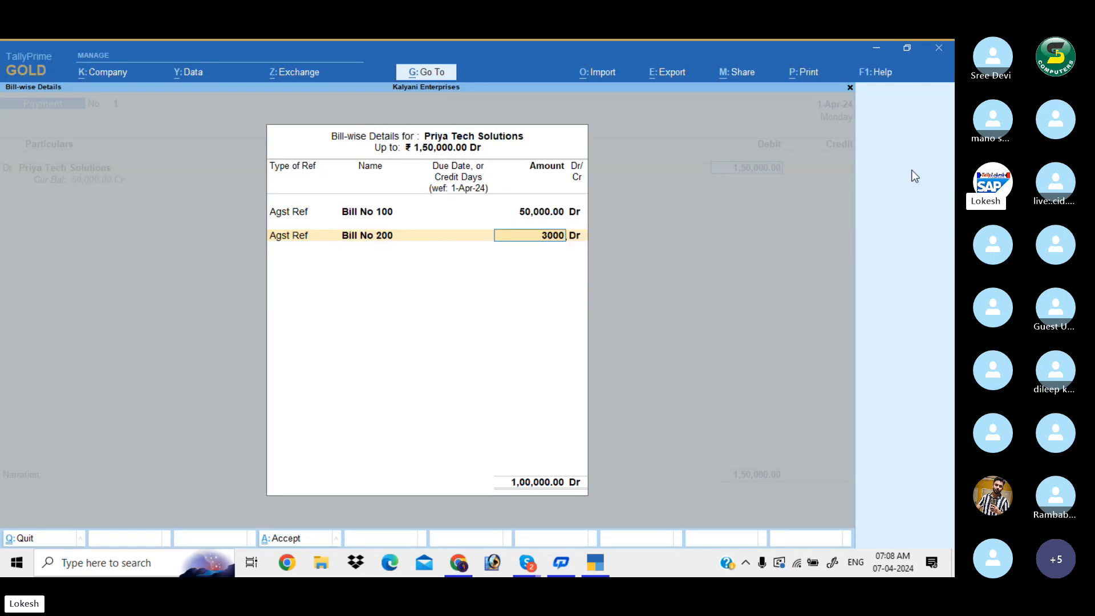
key("Return")
key("Return")
- Settle Bill No 300 for 40,000 Dr and Bill No 400 for 30,000 Dr as Agst Ref, completing Priya Tech Solutions' bill-wise details
key("Return")
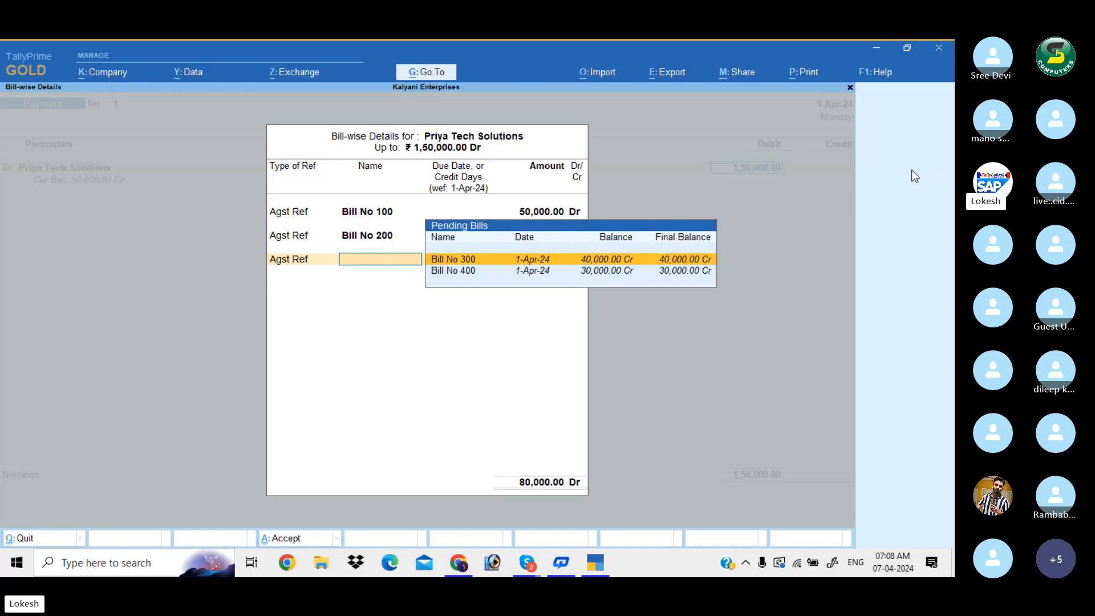
key("Return")
key("Return")
key("Return")
key("Return")
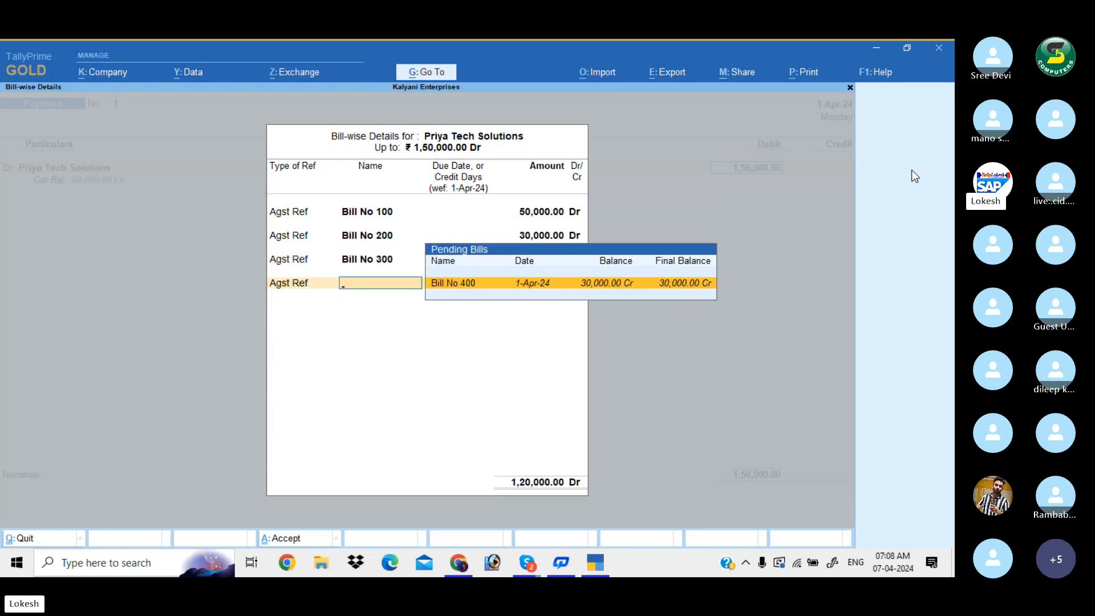
key("Return")
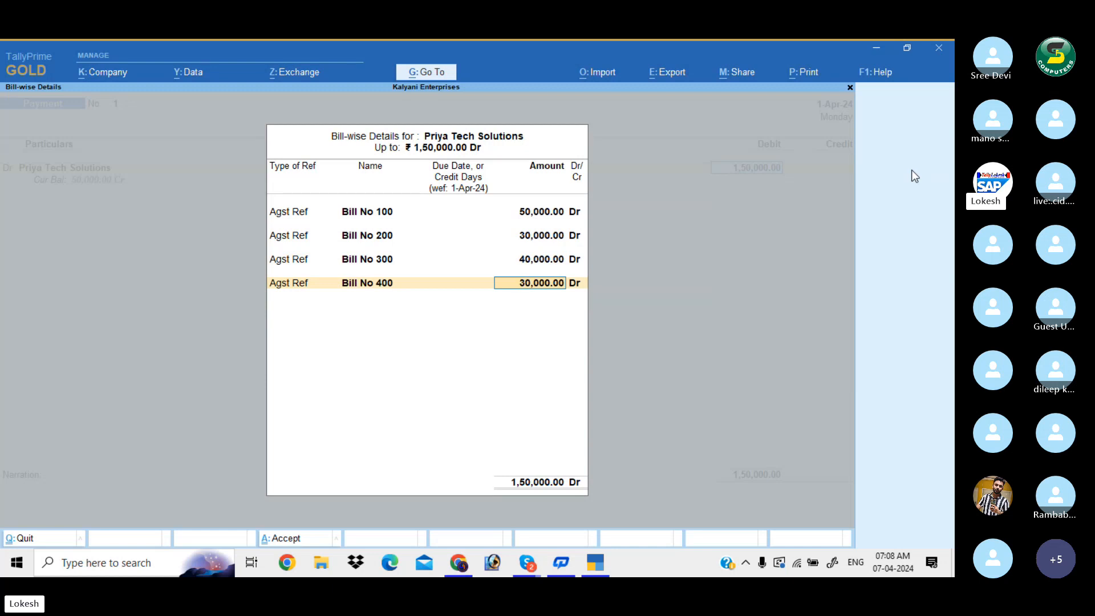
key("Return")
key("Return")
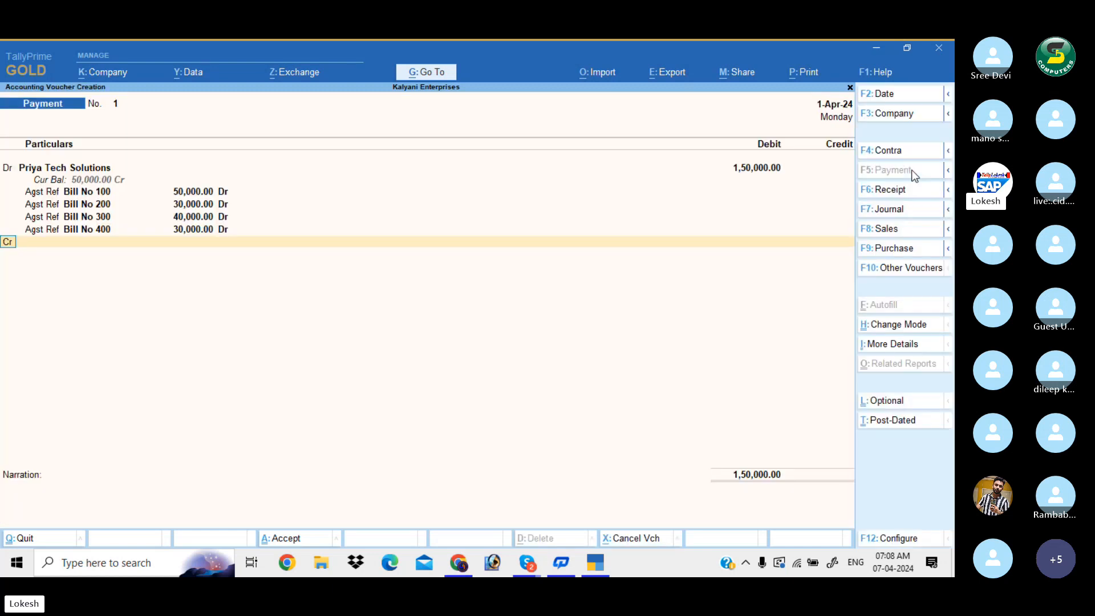
- Credit Cash with 1,50,000 and save the payment voucher without a narration
key("Down")
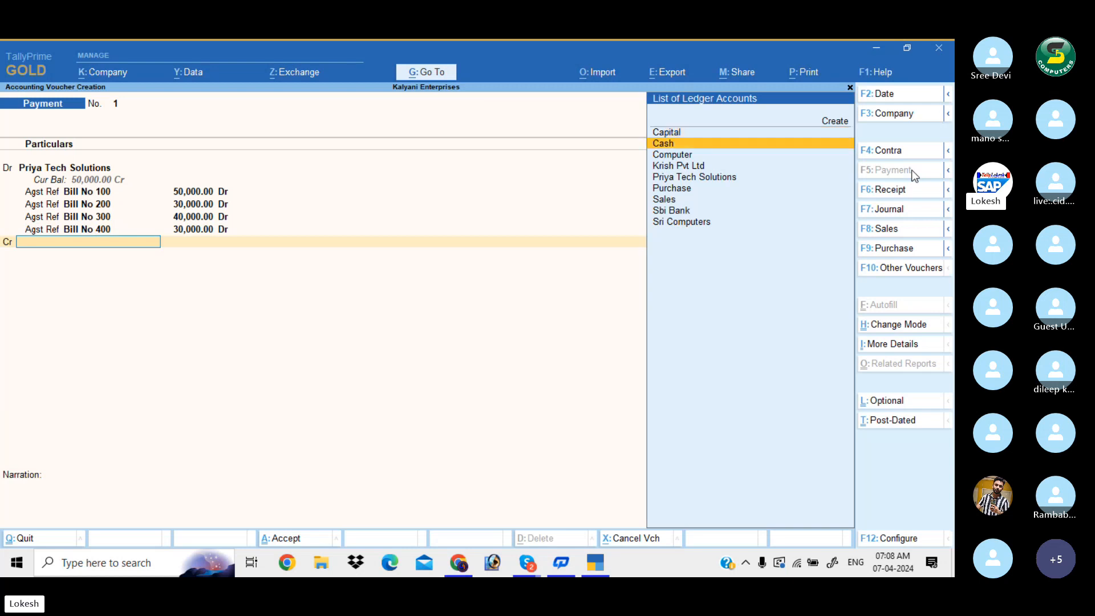
key("Return")
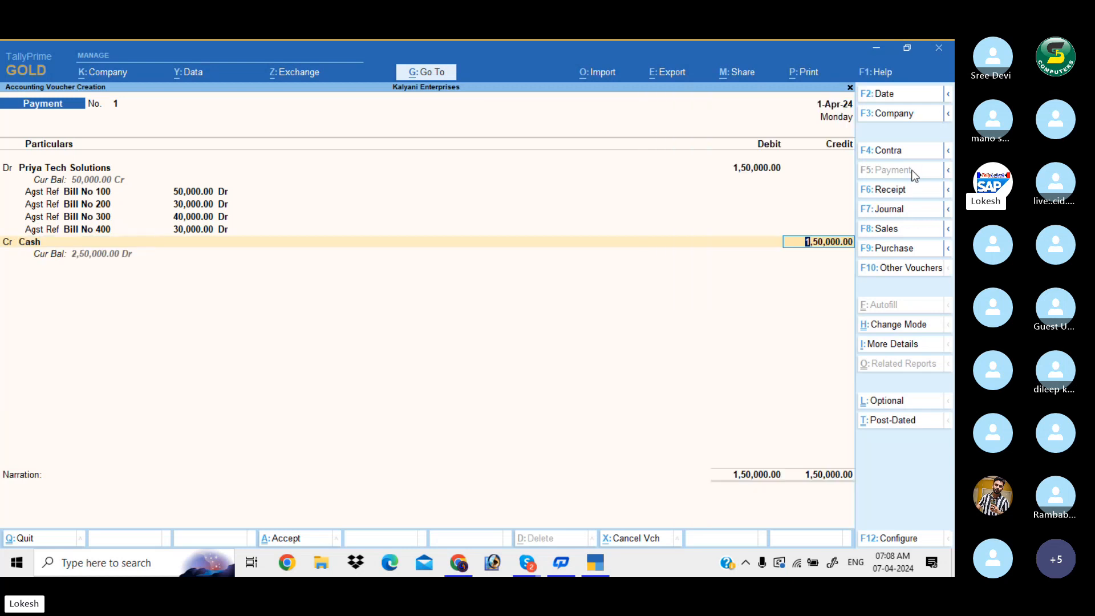
key("Return")
key("Return")
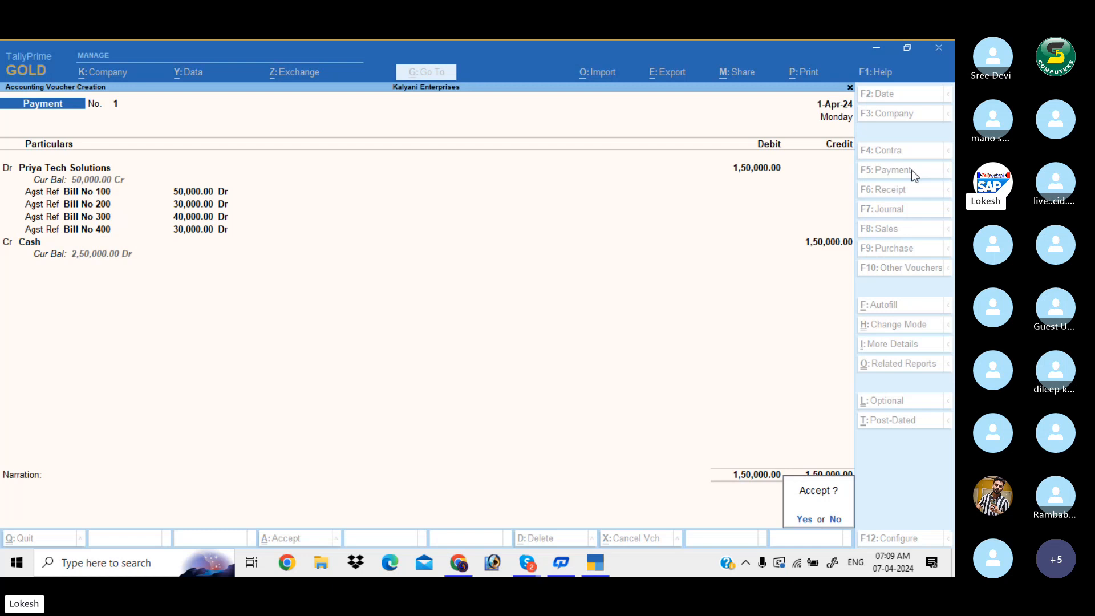
key("Return")
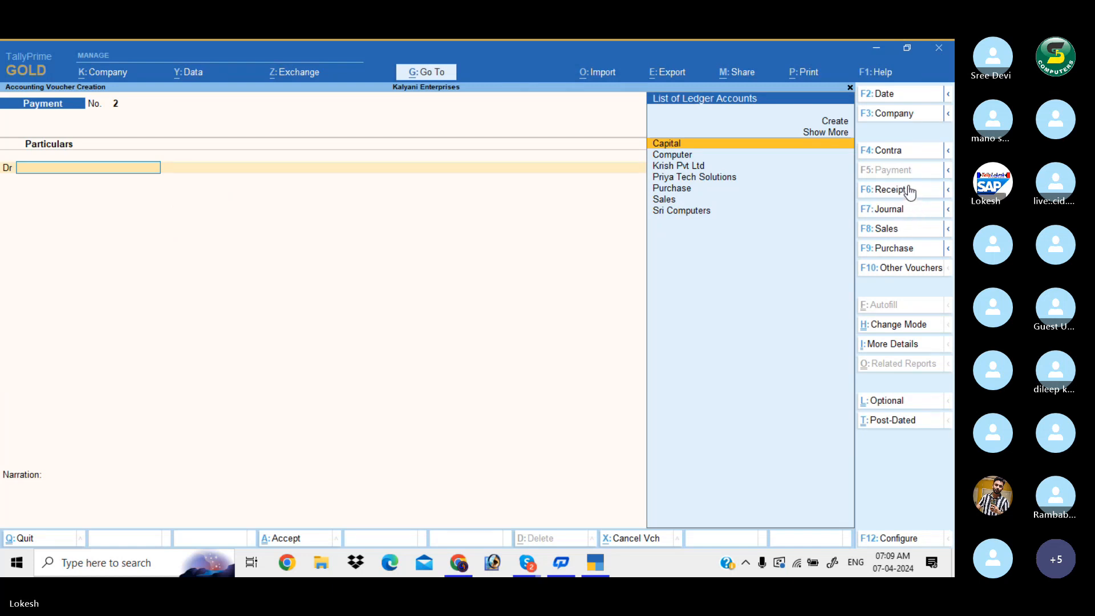
- Start a receipt voucher and credit Krish Pvt Ltd with 2,20,000
left_click(909, 192)
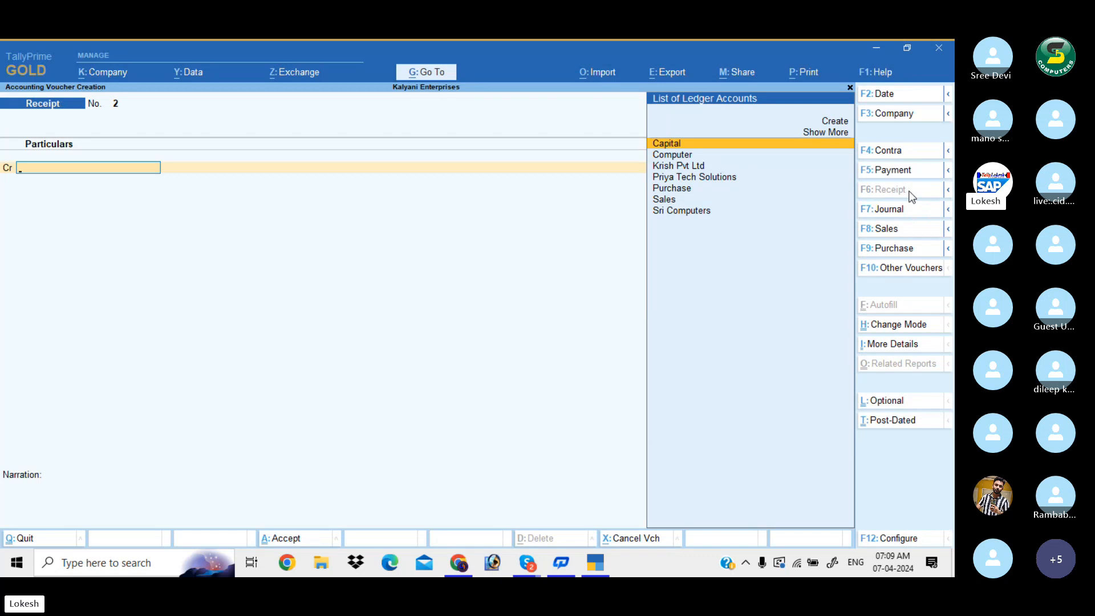
type("k")
key("Return")
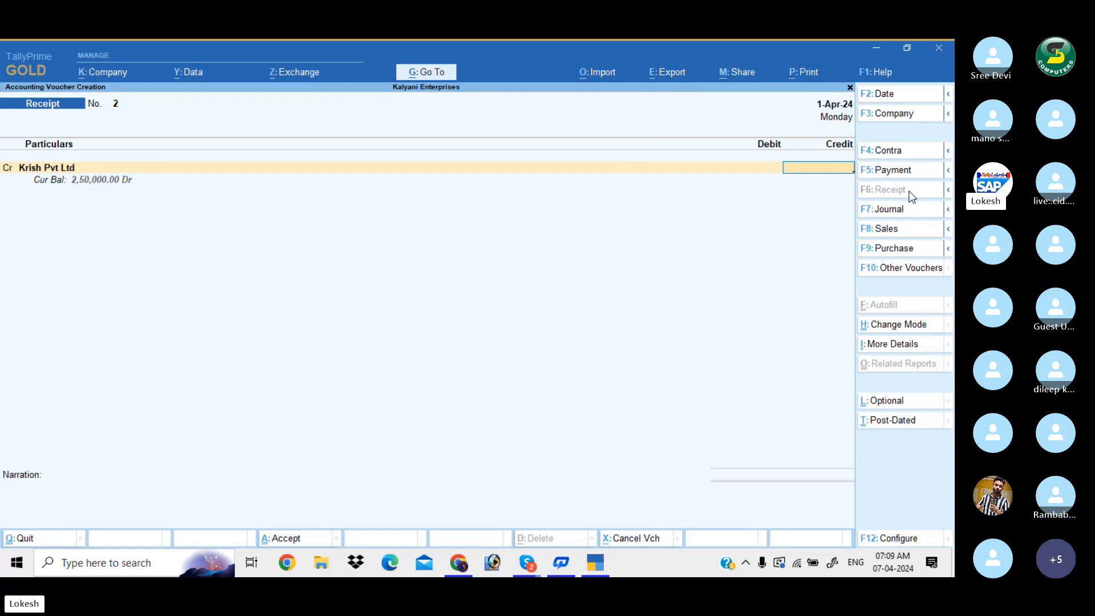
type("220000")
key("Return")
- Allocate 80,000 Cr to Bill No 201 and 40,000 Cr to Bill No 202 as Agst Ref in Krish Pvt Ltd's bill-wise details
key("Return")
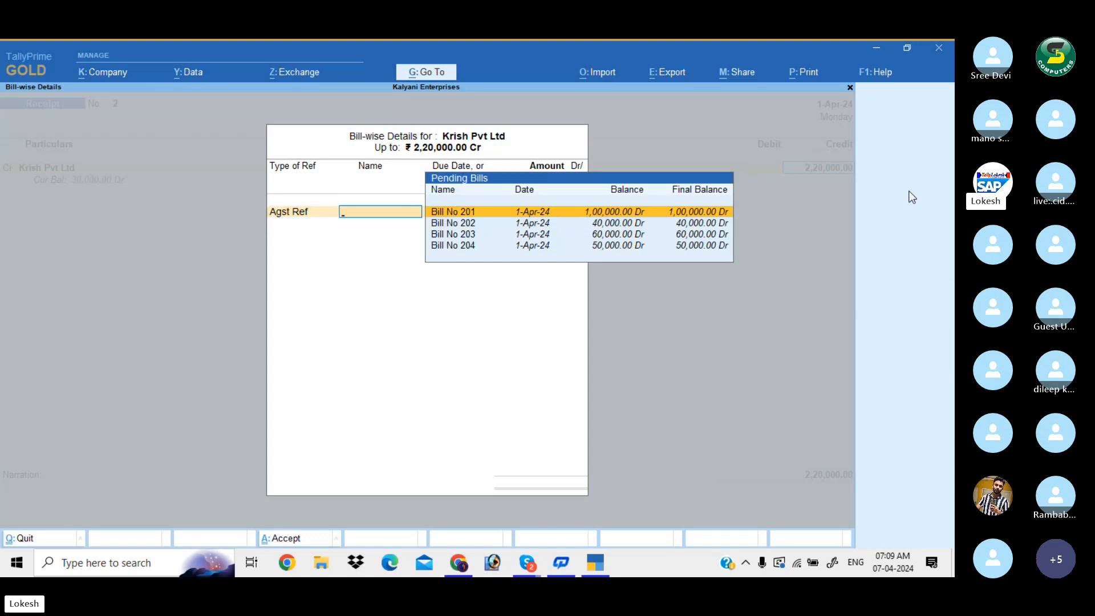
key("Return")
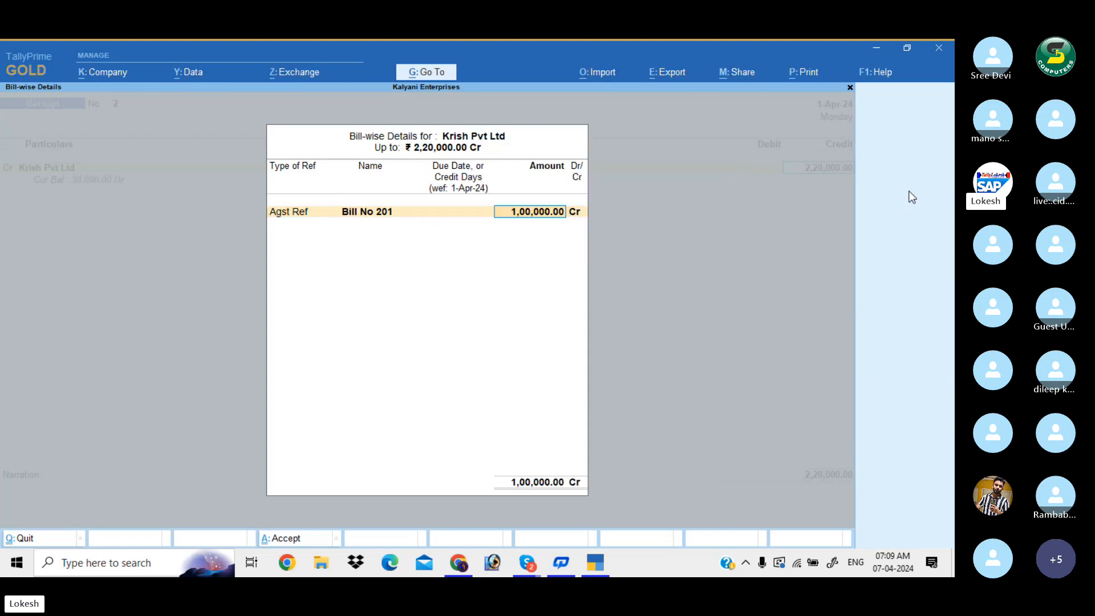
type("80000")
key("Return")
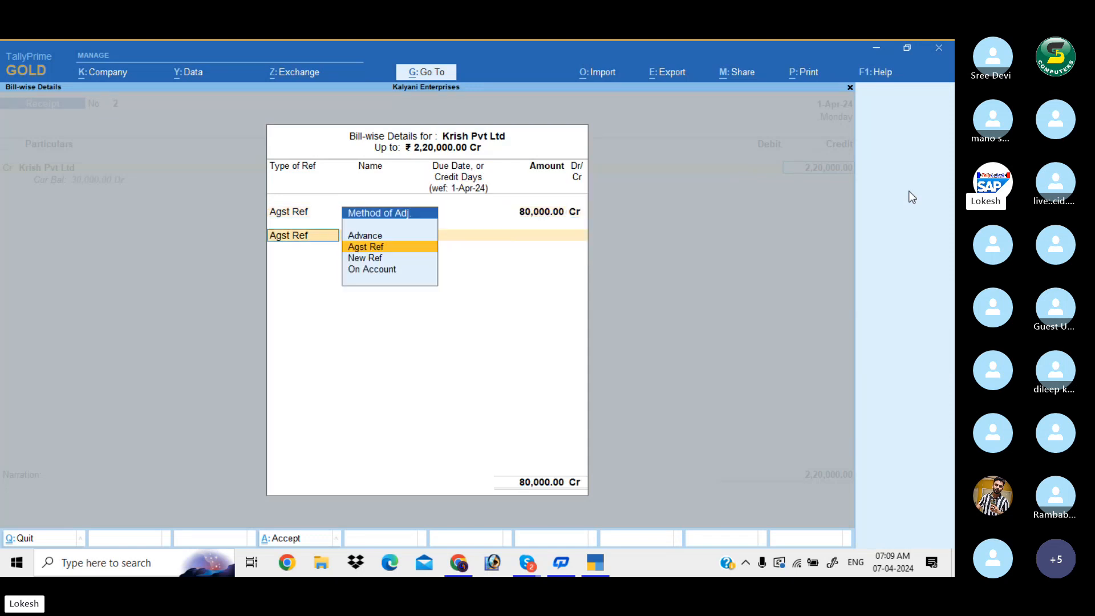
key("Return")
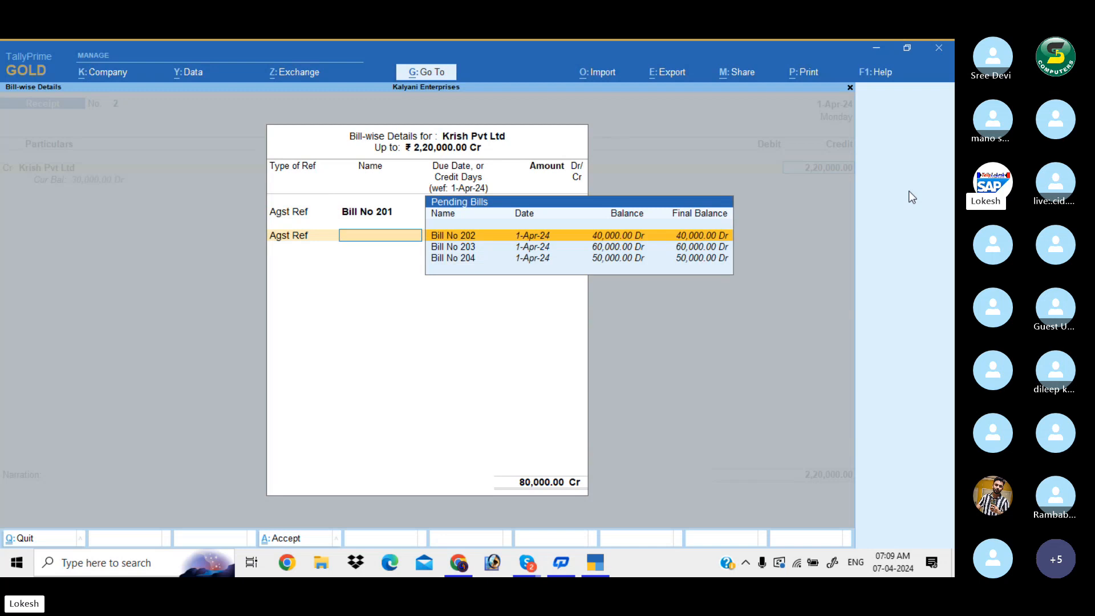
key("Return")
key("Return")
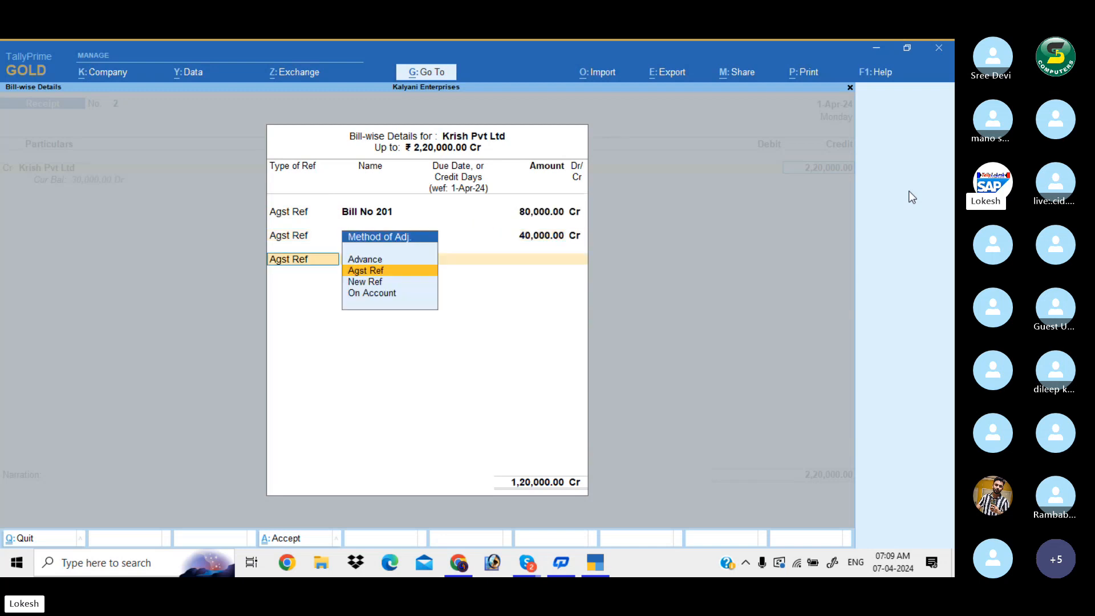
- Allocate 50,000 Cr each to Bill No 203 and Bill No 204 as Agst Ref, completing Krish Pvt Ltd's bill-wise details
key("Return")
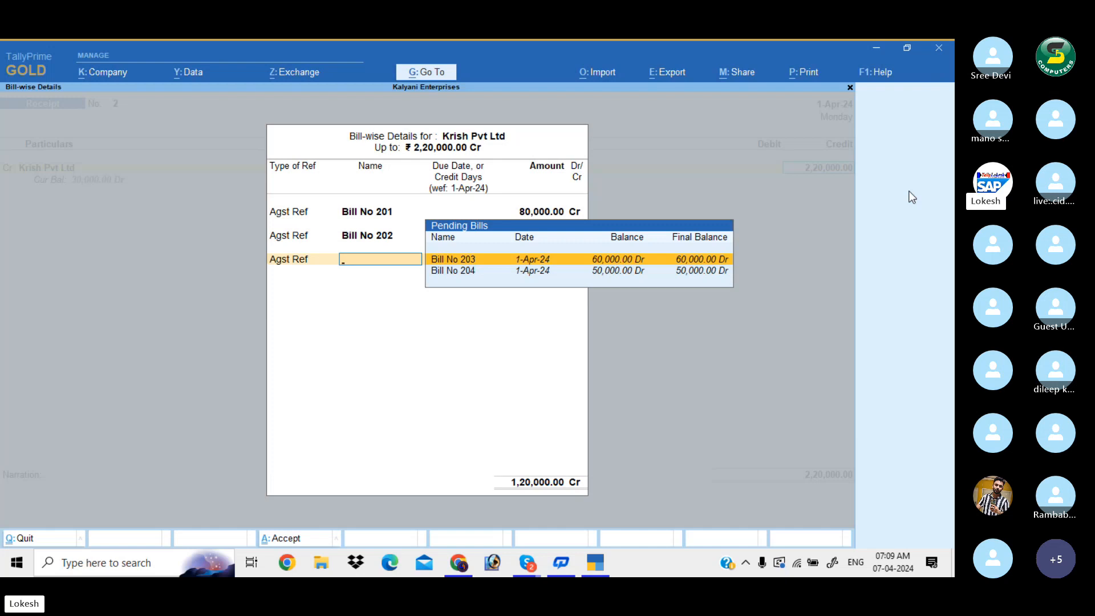
key("Return")
type("50000")
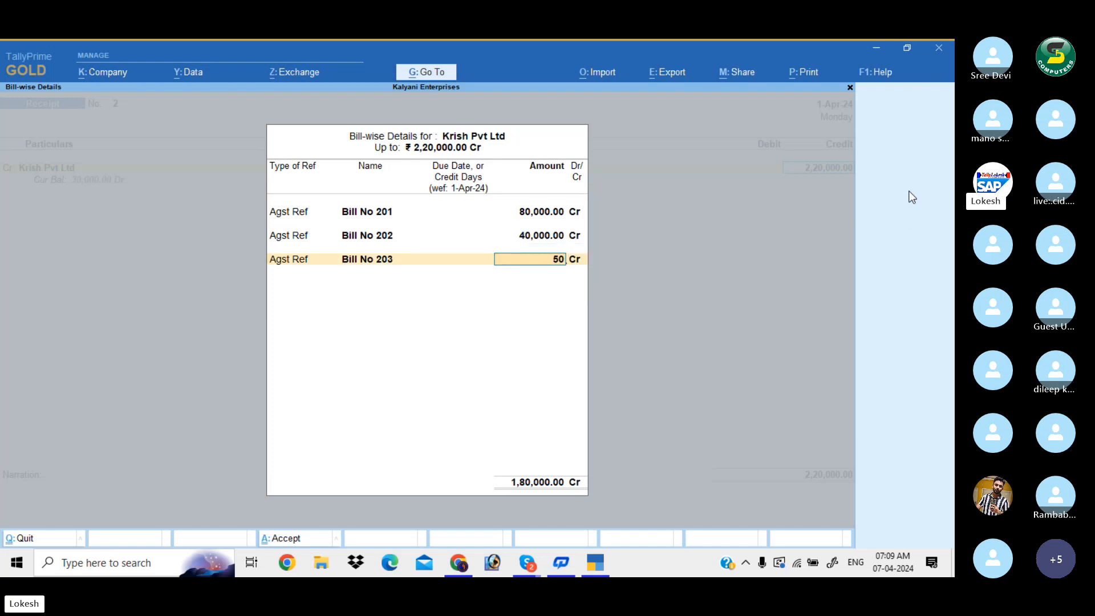
key("Return")
key("Return")
key("Return")
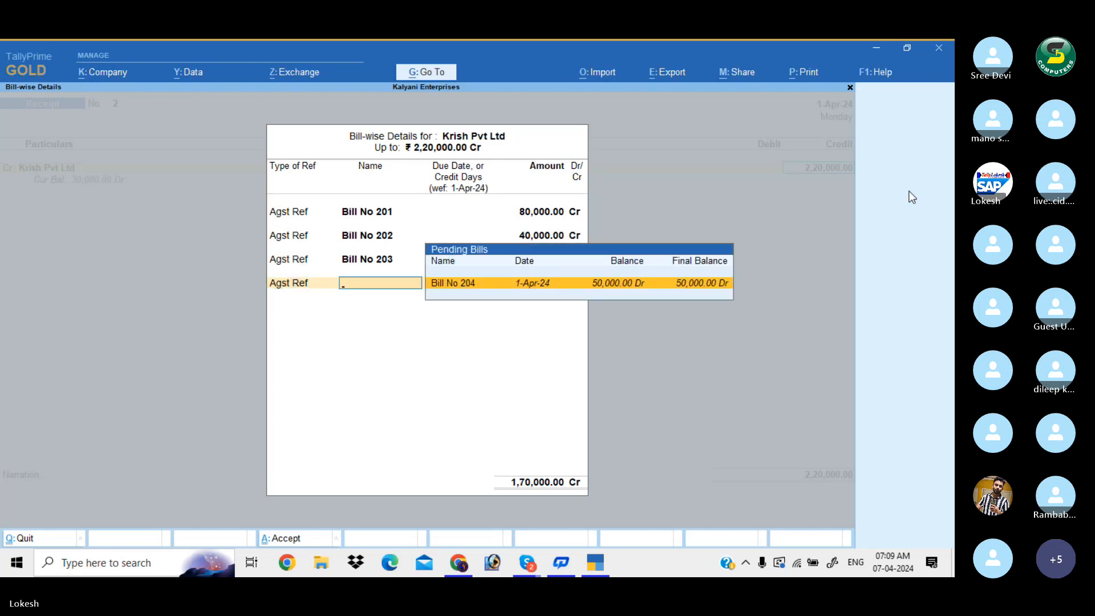
key("Return")
key("Return")
key("Return")
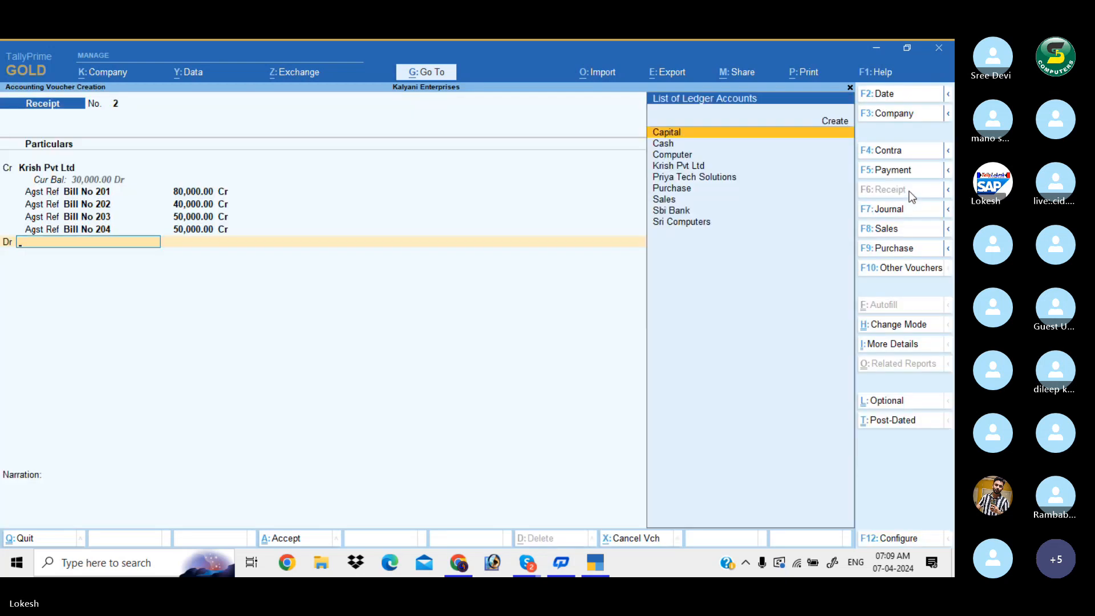
- Debit Cash with 2,20,000 and save the receipt voucher without a narration
key("Down")
key("Return")
key("Return")
key("Return")
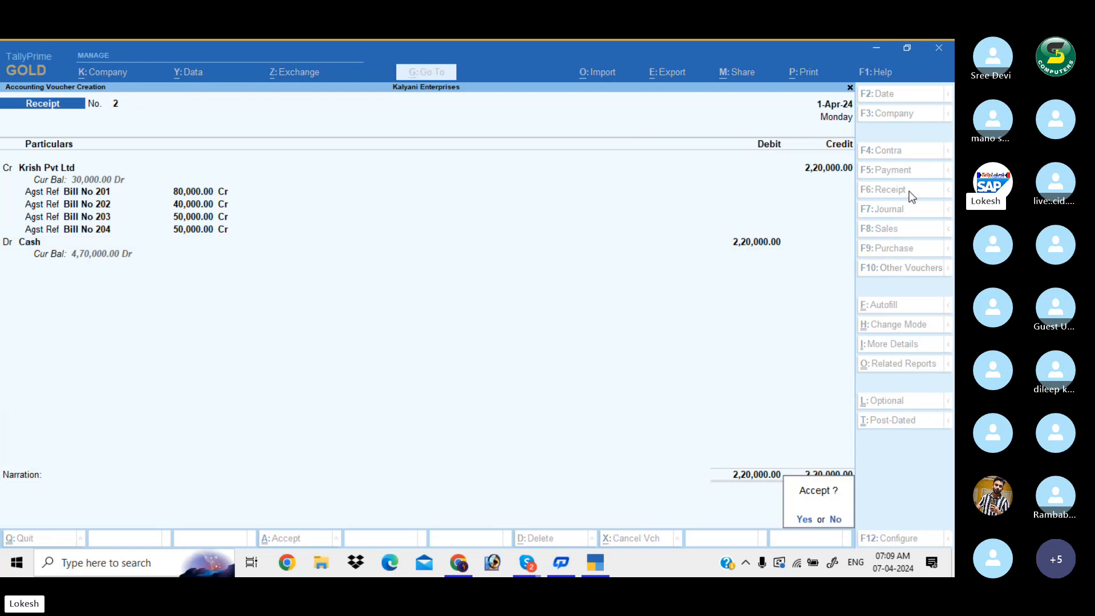
key("Return")
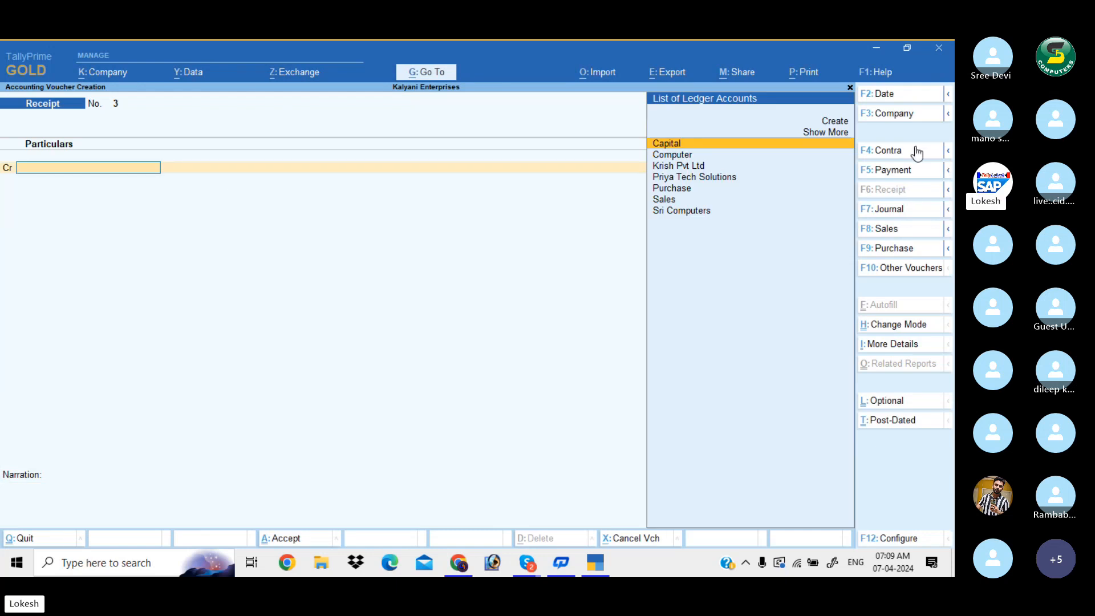
- Start a journal voucher and debit the Computer ledger with 25,000
left_click(904, 211)
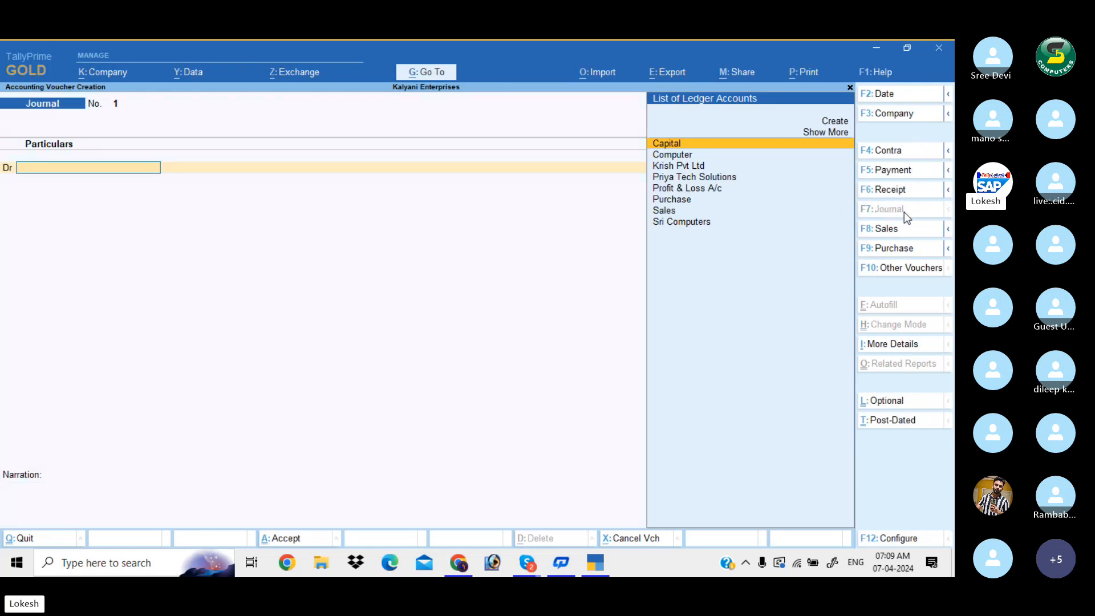
key("Down")
key("Return")
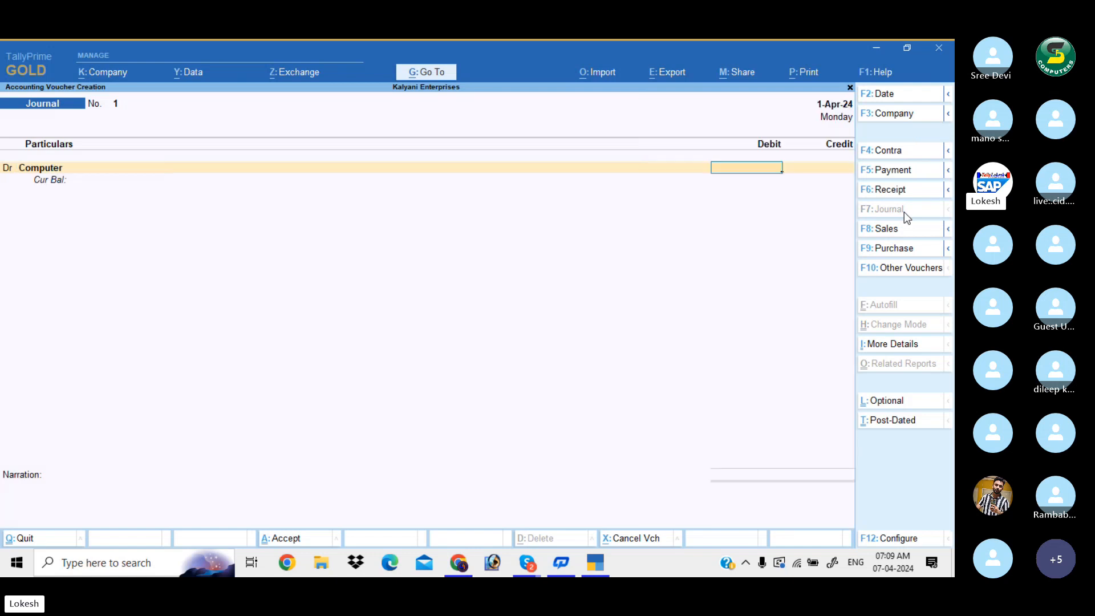
type("25000")
key("Return")
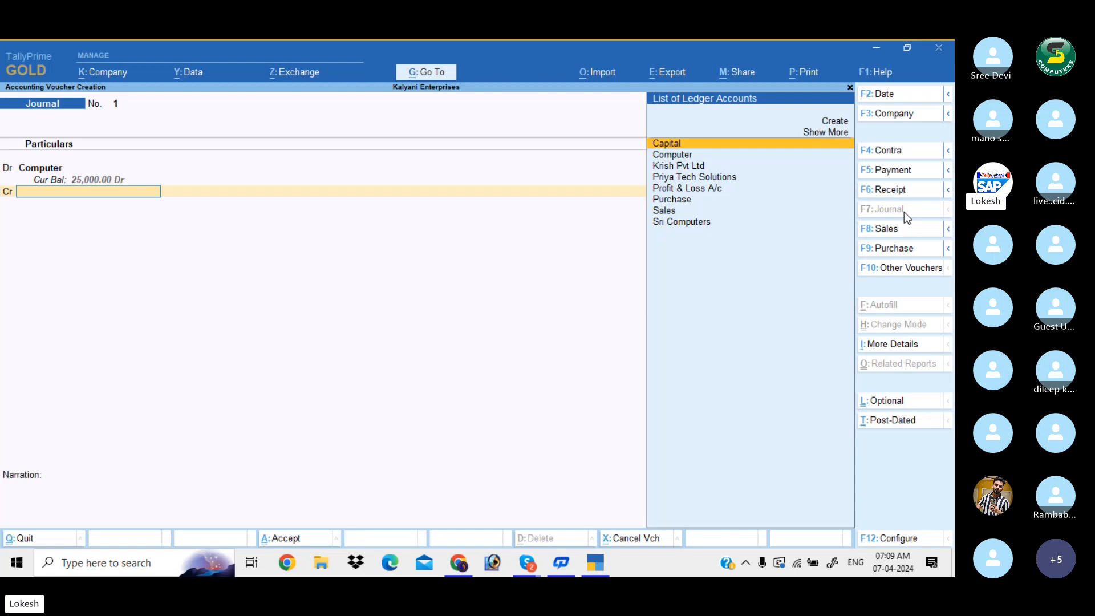
- Credit Sri Computers with 25,000, save the journal voucher without a narration, and leave voucher creation
type("Sr")
key("Return")
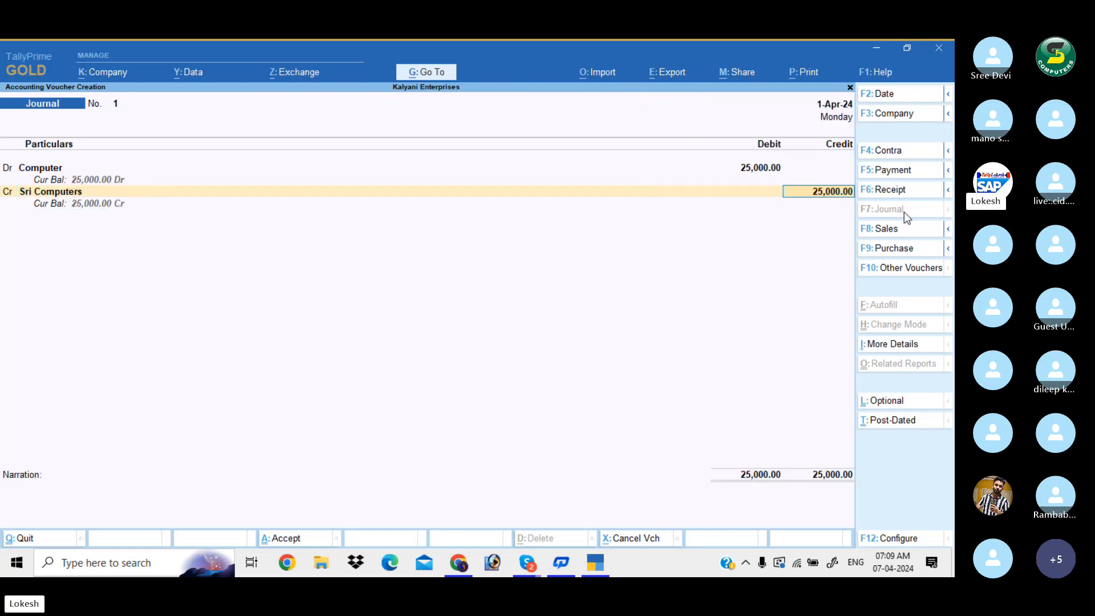
key("Return")
key("Return")
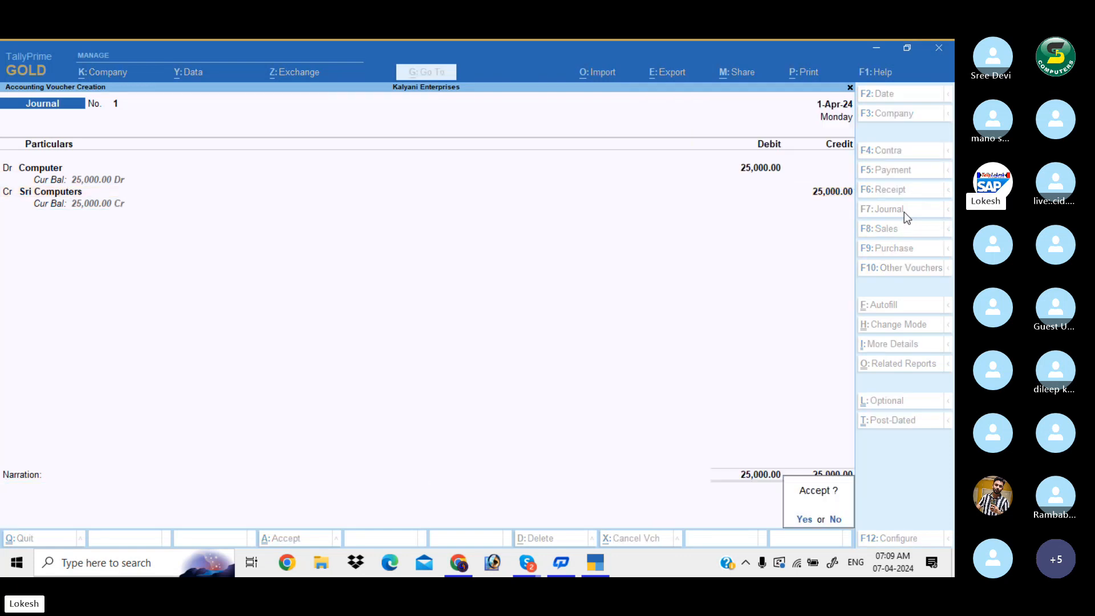
key("Return")
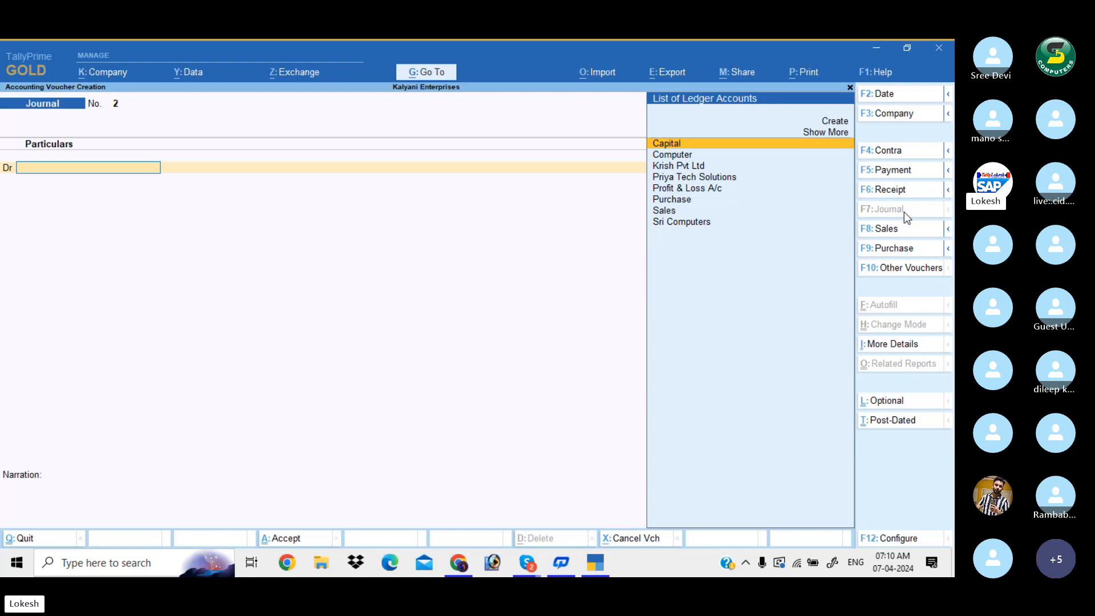
key("Escape")
key("y")
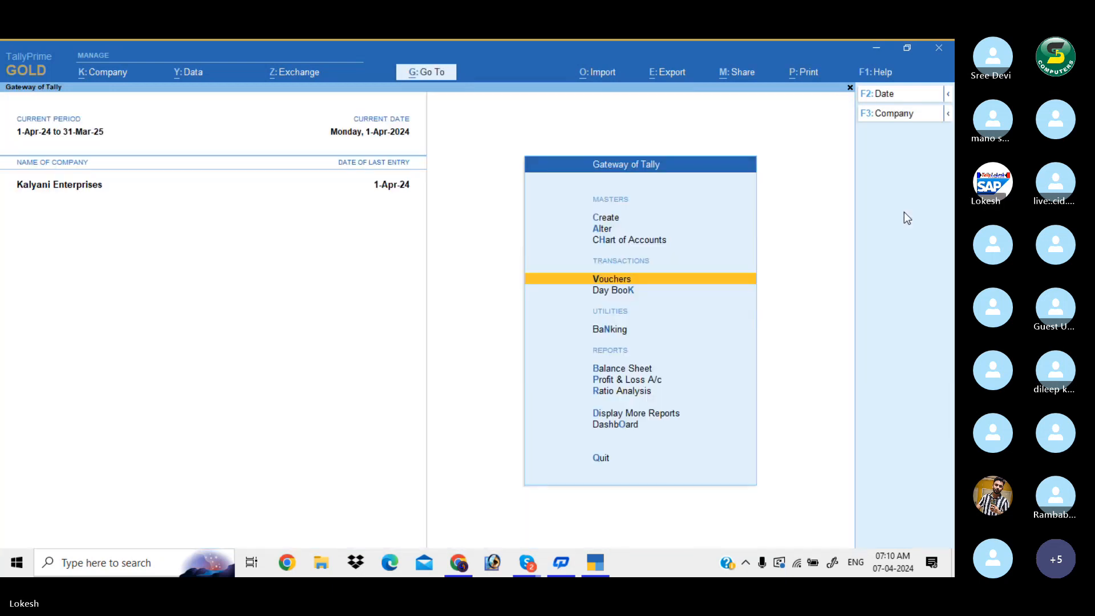
- Review the vouchers recorded for 1-Apr-24 in the Day Book down to the Computer journal entry, and close it
key("Down")
key("Return")
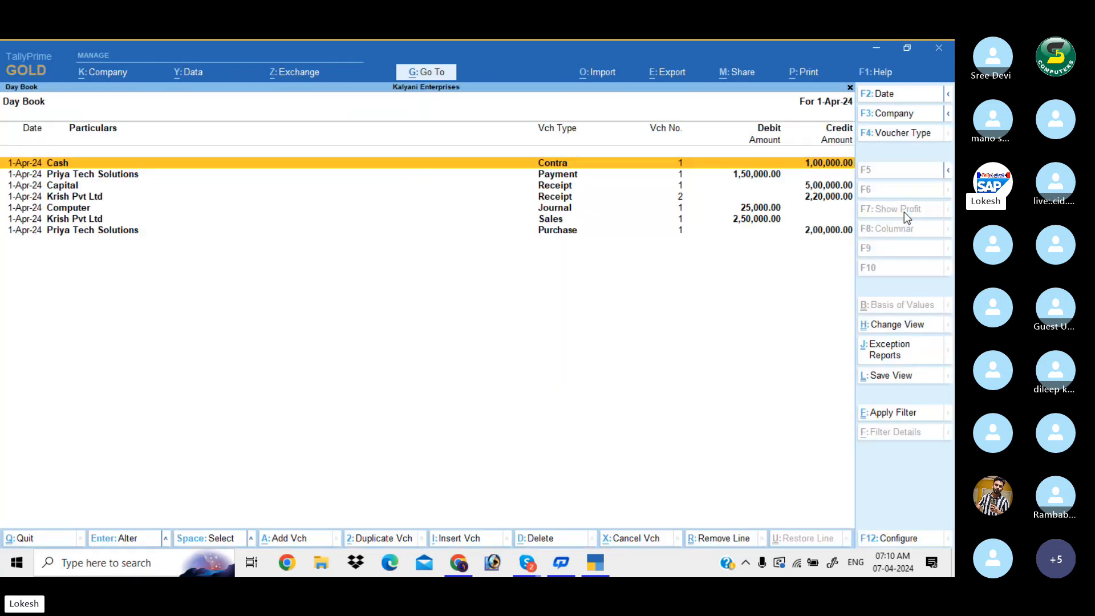
key("Down")
key("Down")
key("Down")
key("Down")
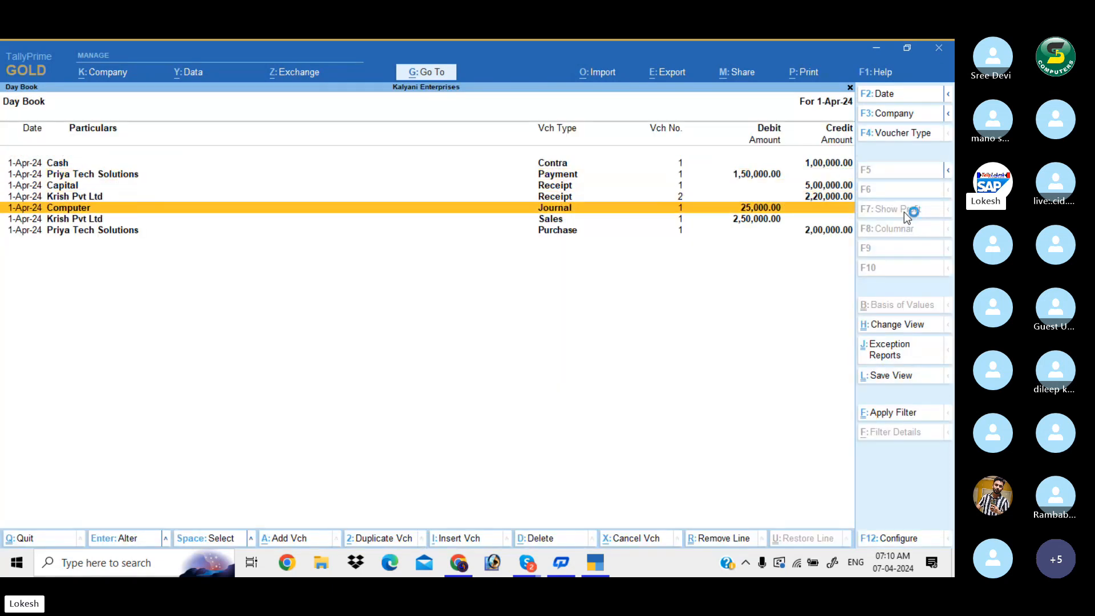
key("Escape")
- Examine the purchase, sales and nett profit entries in the Profit & Loss A/c, and close the report
key("Down")
key("Down")
key("Down")
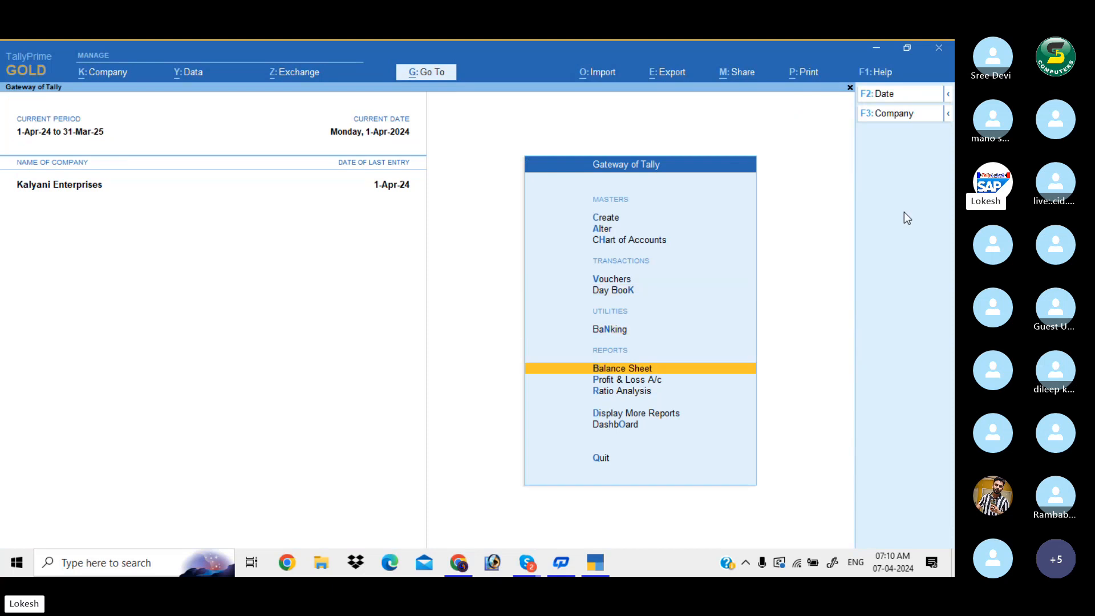
key("Return")
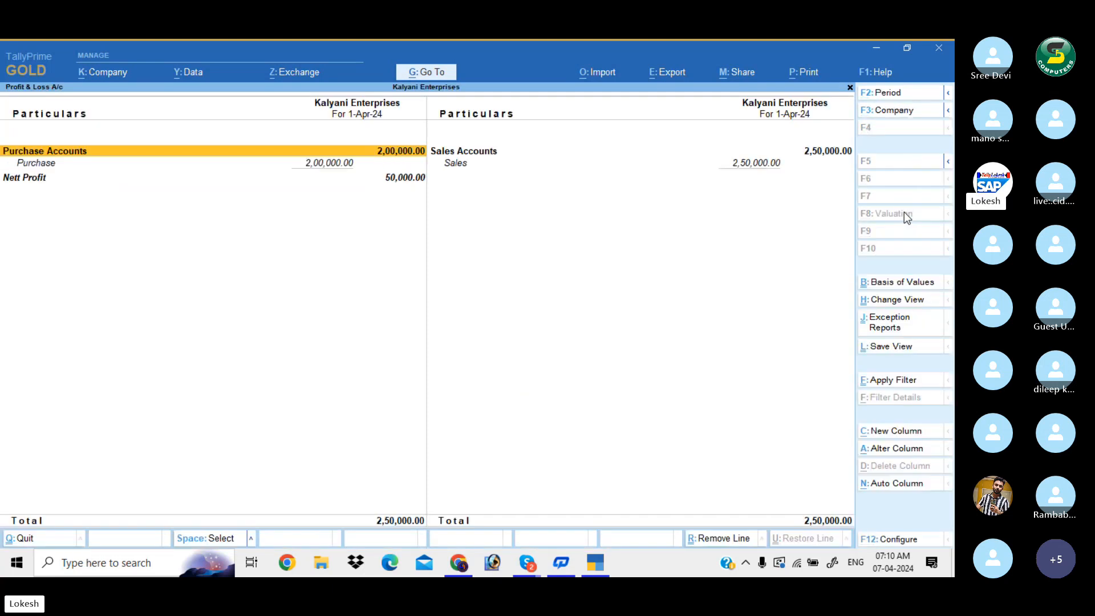
key("Right")
key("Left")
key("Down")
key("Down")
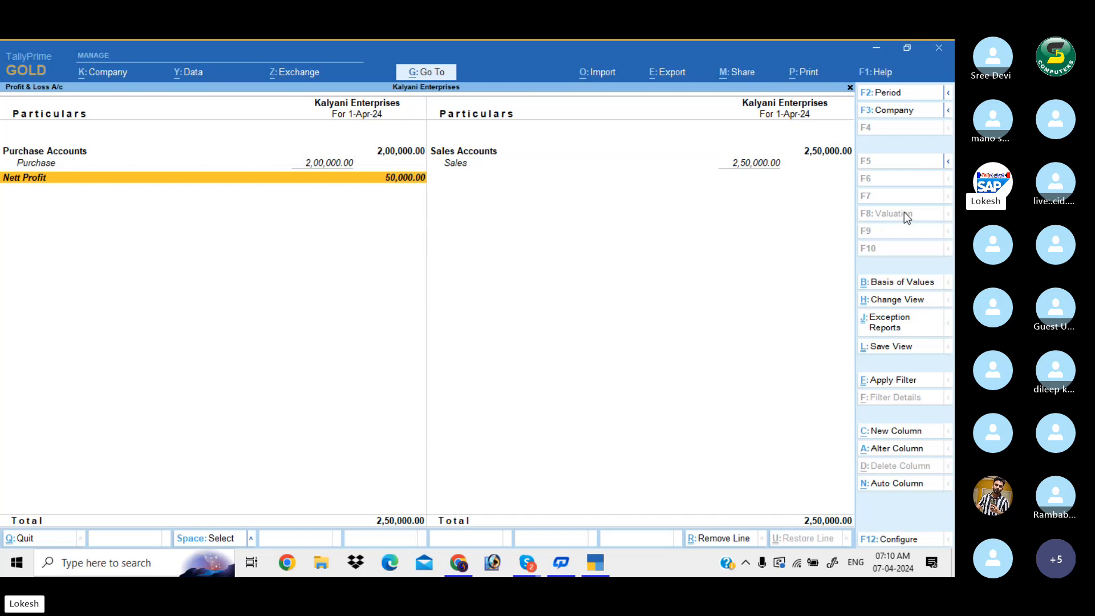
key("Escape")
- View all the Dashboard tiles down to Inventory Details, and close the Dashboard
key("Down")
key("Down")
key("Down")
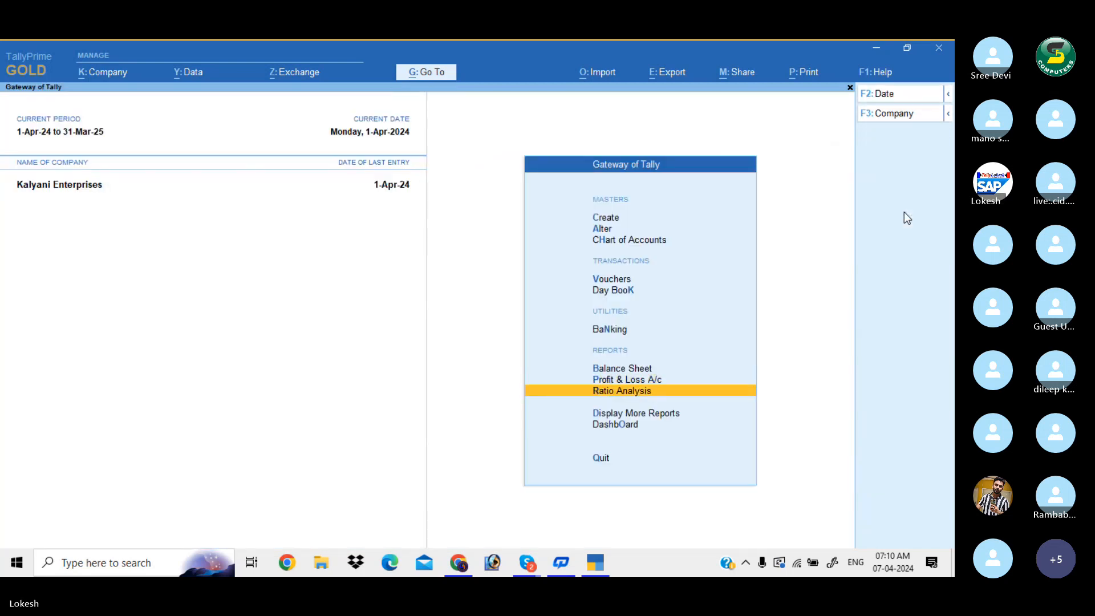
key("Return")
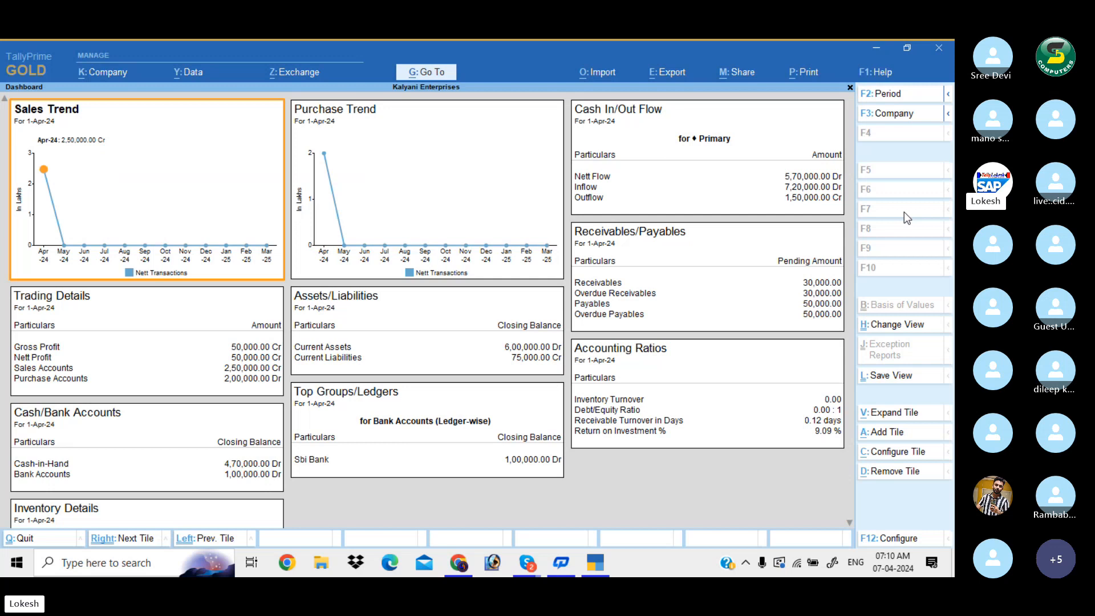
left_click(850, 522)
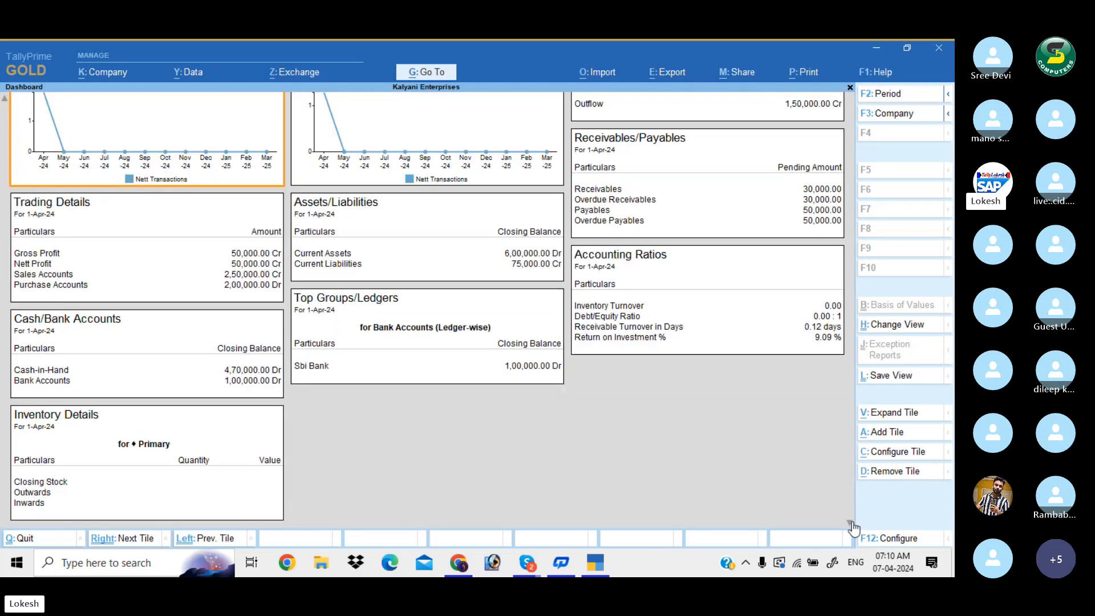
key("Escape")
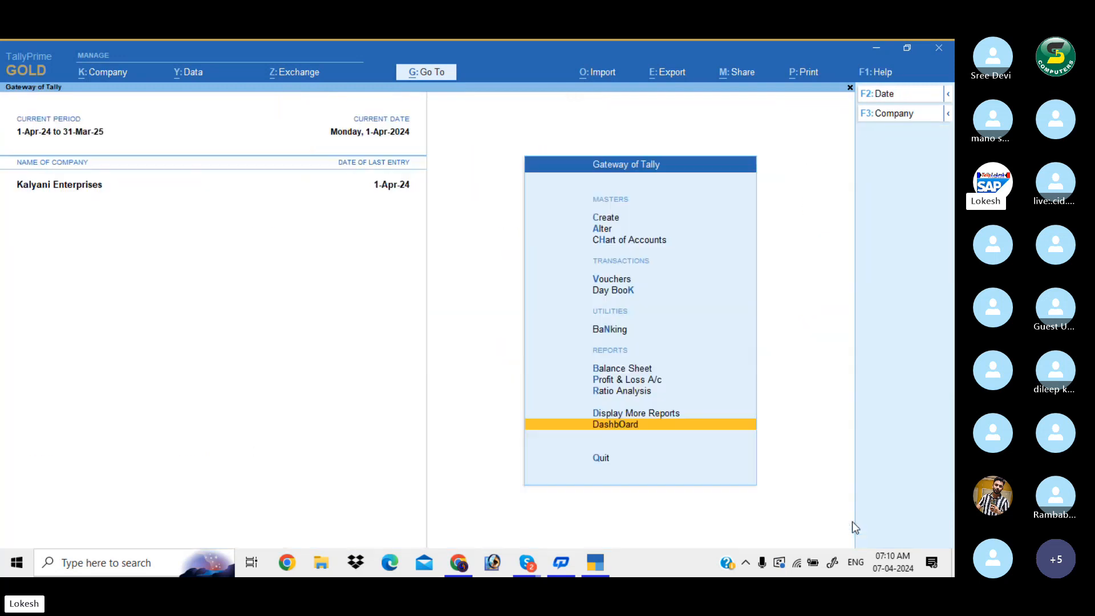
- View the Balance Sheet in detailed form to check liabilities and assets, and close it
key("Up")
key("Up")
key("Up")
key("Up")
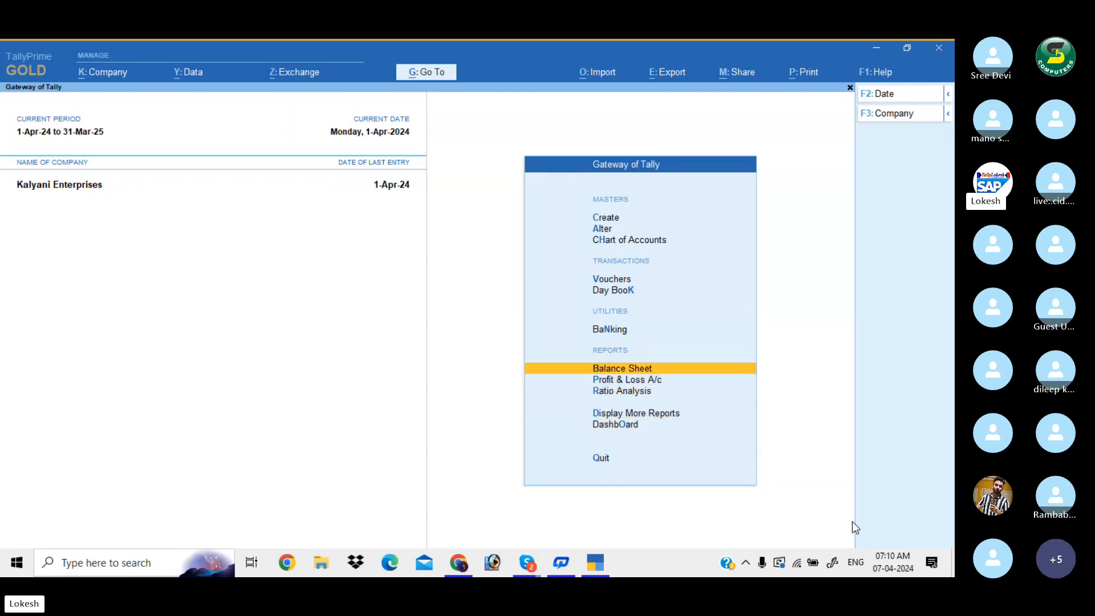
key("Return")
key("alt+F5")
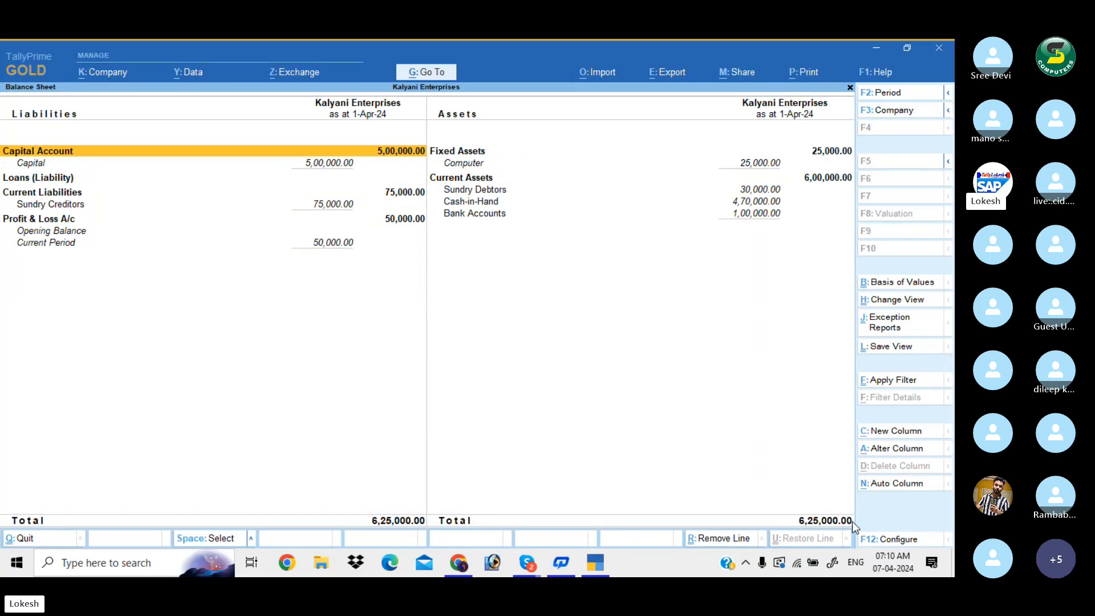
key("Escape")
- Find the Contra Register among the account books, view it, and close it
key("Down")
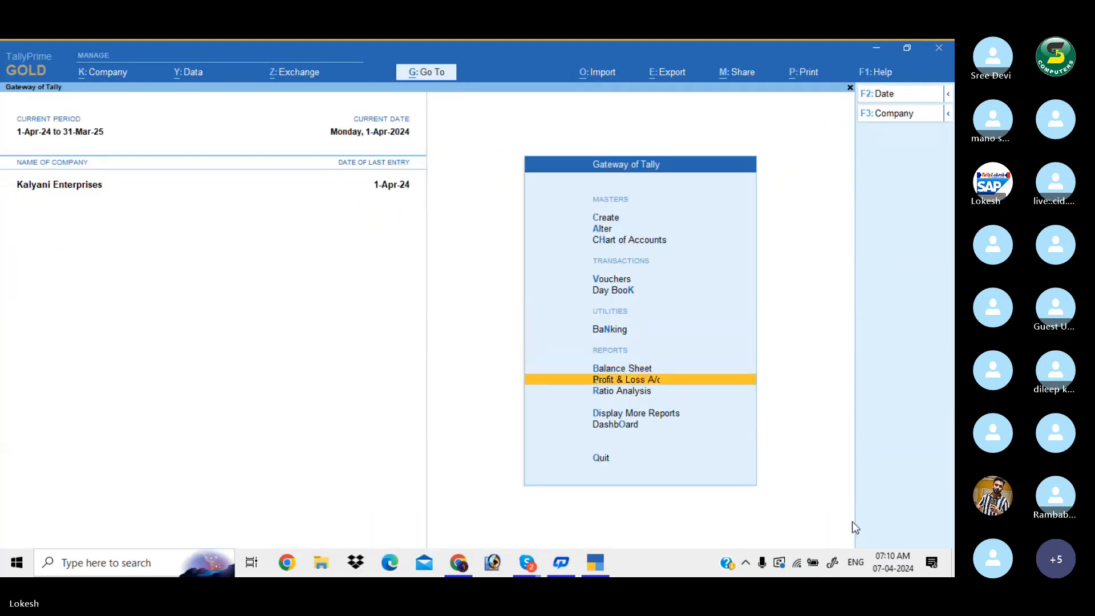
key("Down")
key("Down")
key("Return")
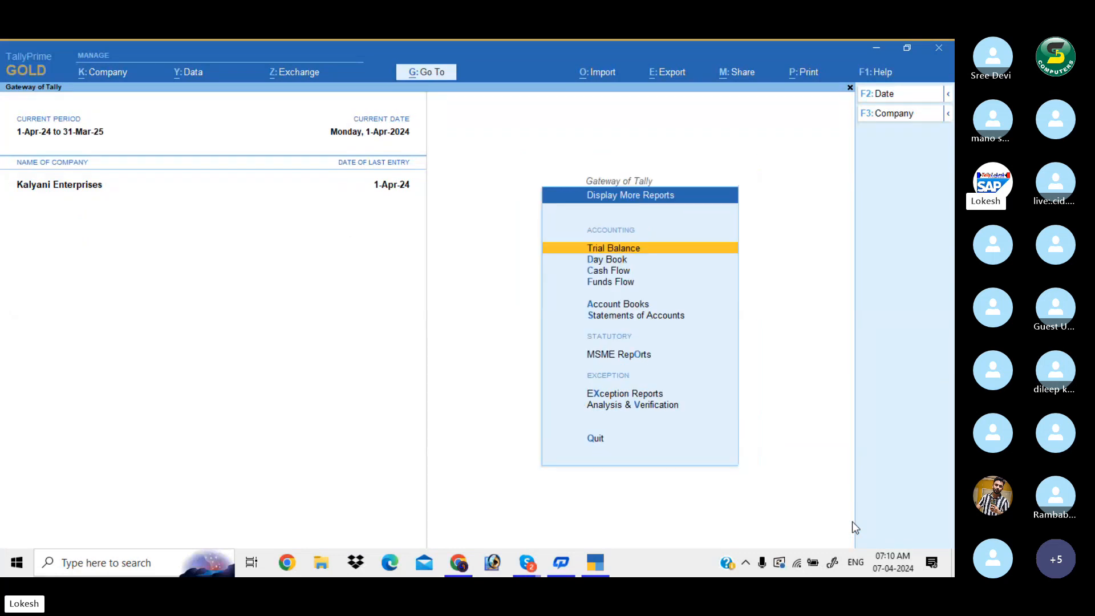
key("Down")
key("Down")
key("Down")
key("Down")
key("Return")
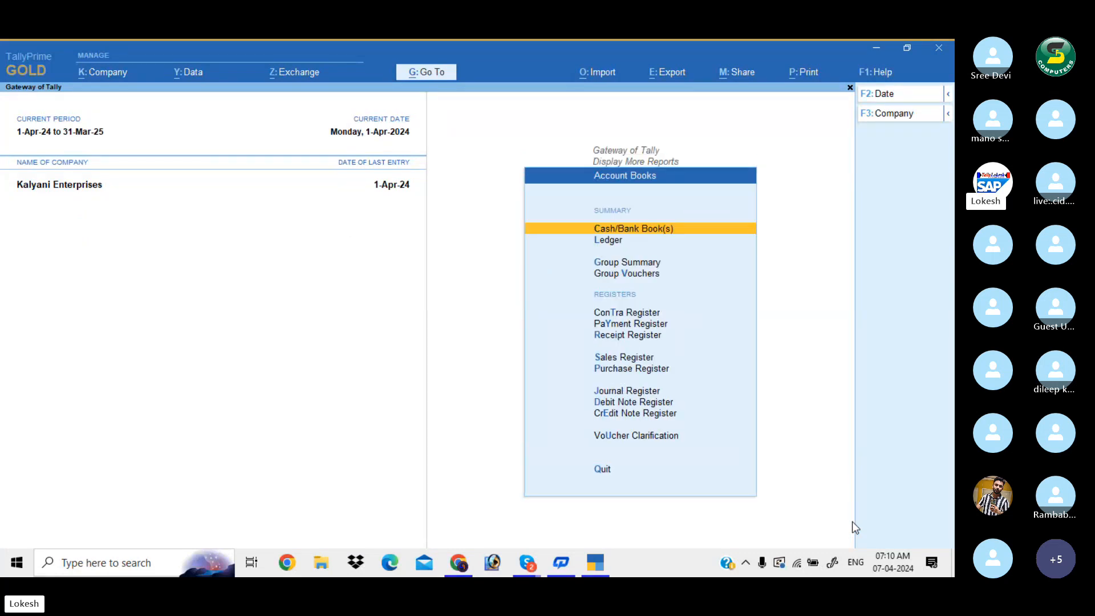
key("Down")
key("Down")
key("Down")
key("Down")
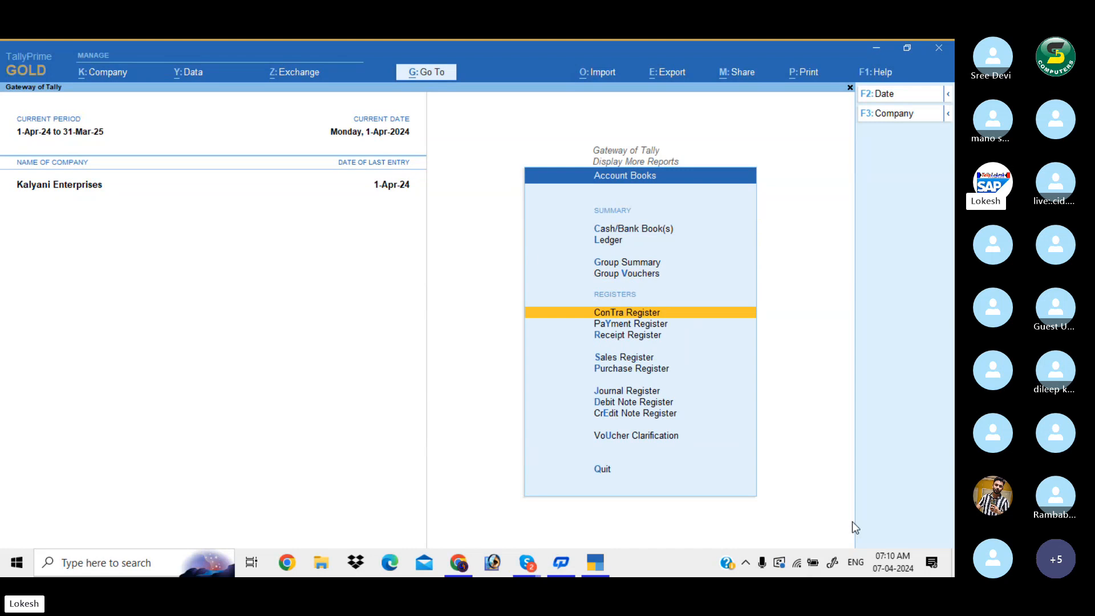
key("Return")
key("Escape")
- View the Payment Register and the Receipt Register, including April's receipt vouchers, and close both
key("Down")
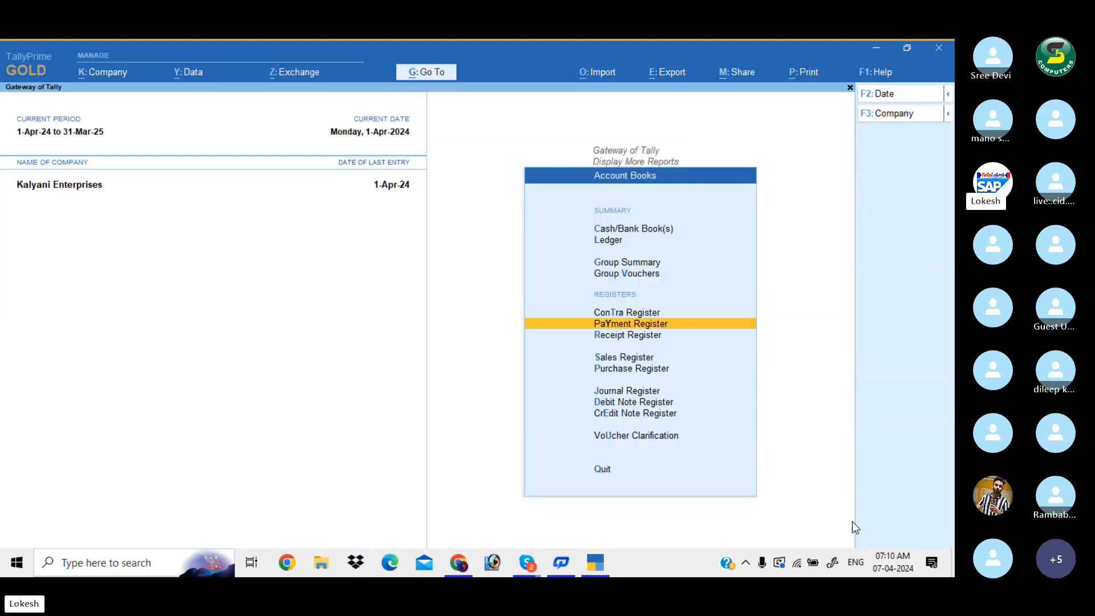
key("Return")
key("Escape")
key("Down")
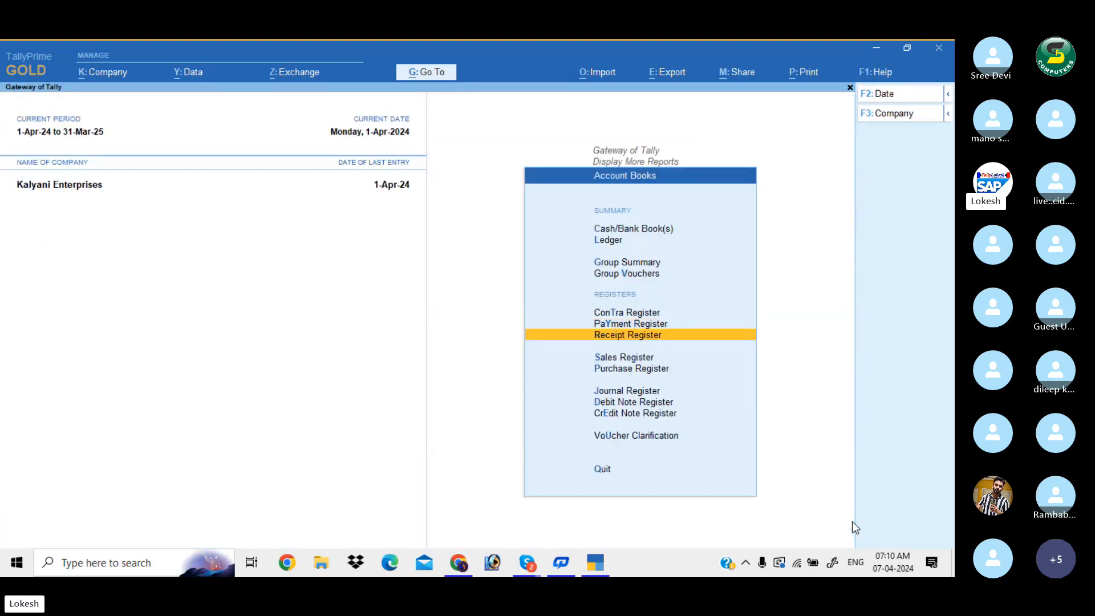
key("Return")
key("Return")
key("Escape")
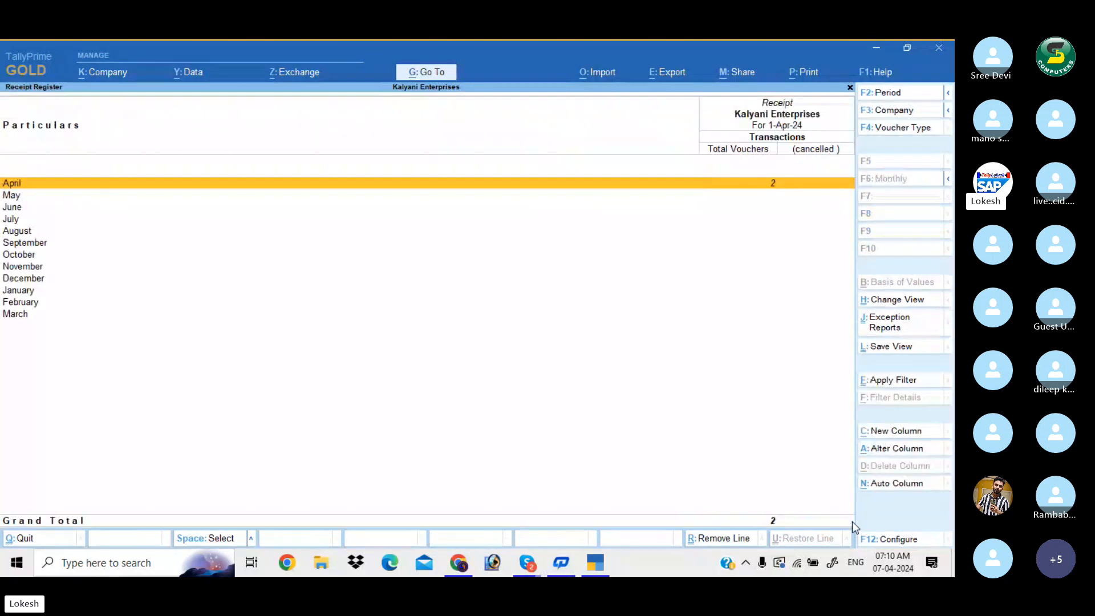
key("Escape")
- View the monthly Sales Register and Purchase Register, and leave the account books
key("Down")
key("Return")
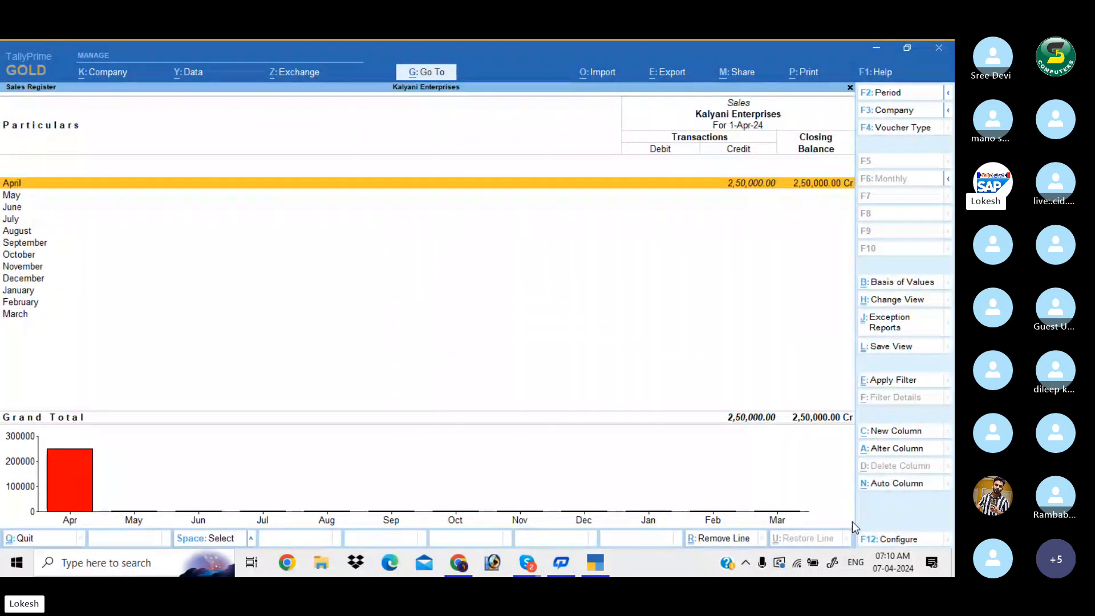
key("Escape")
key("Down")
key("Return")
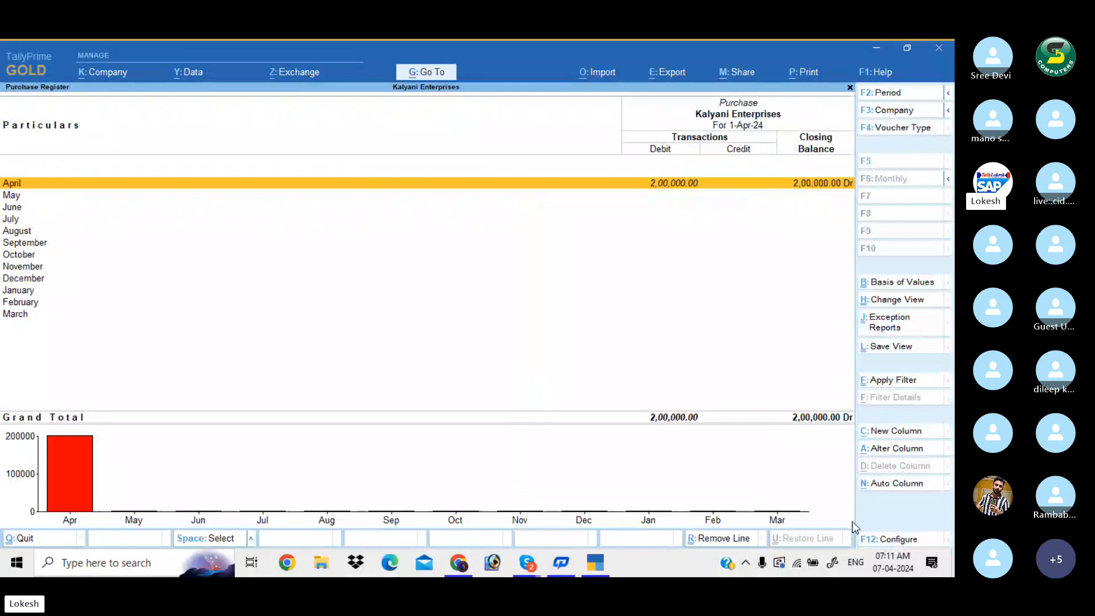
key("Escape")
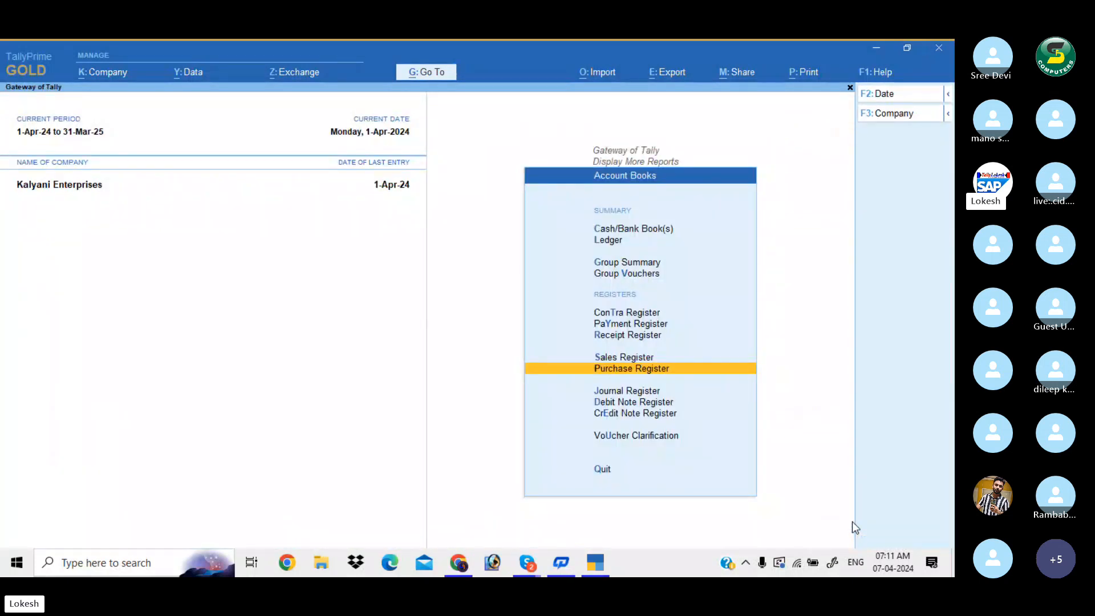
key("Escape")
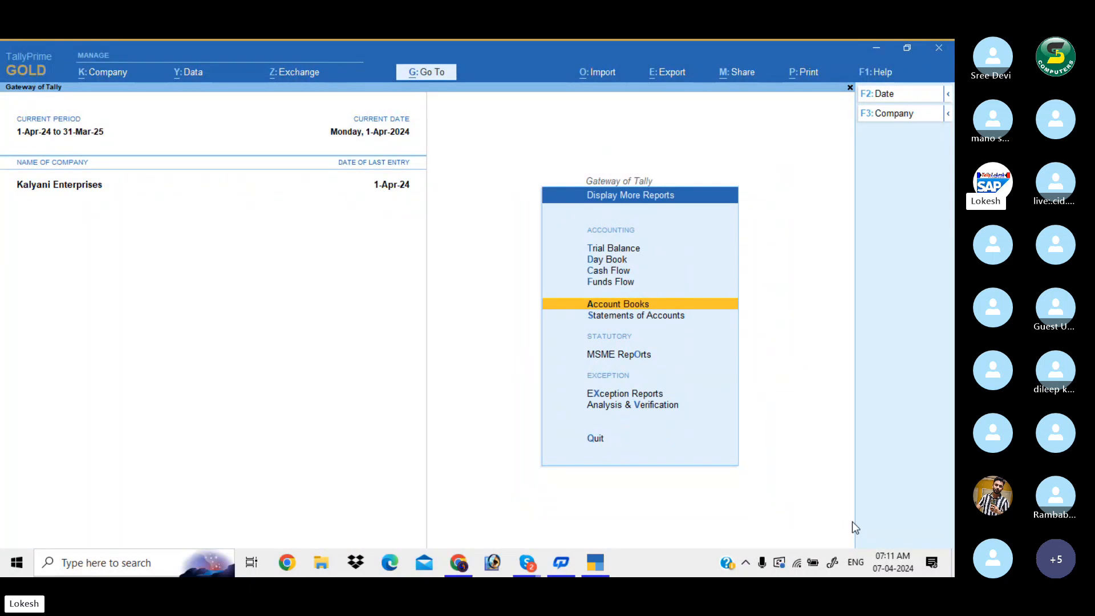
- Display the ledger outstandings report for Priya Tech Solutions
key("Down")
key("Return")
key("Return")
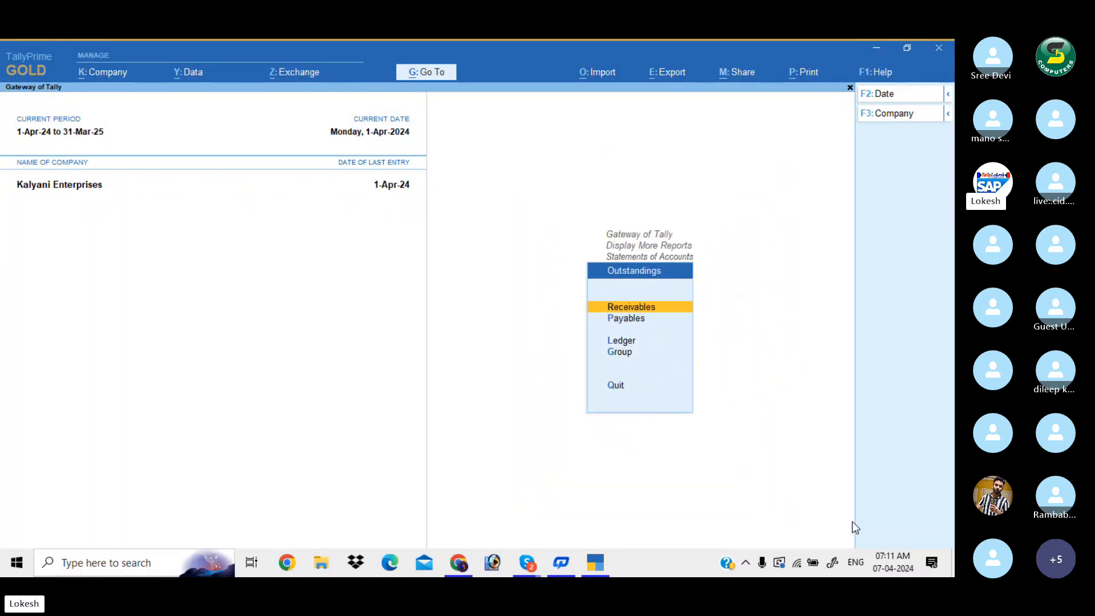
key("Down")
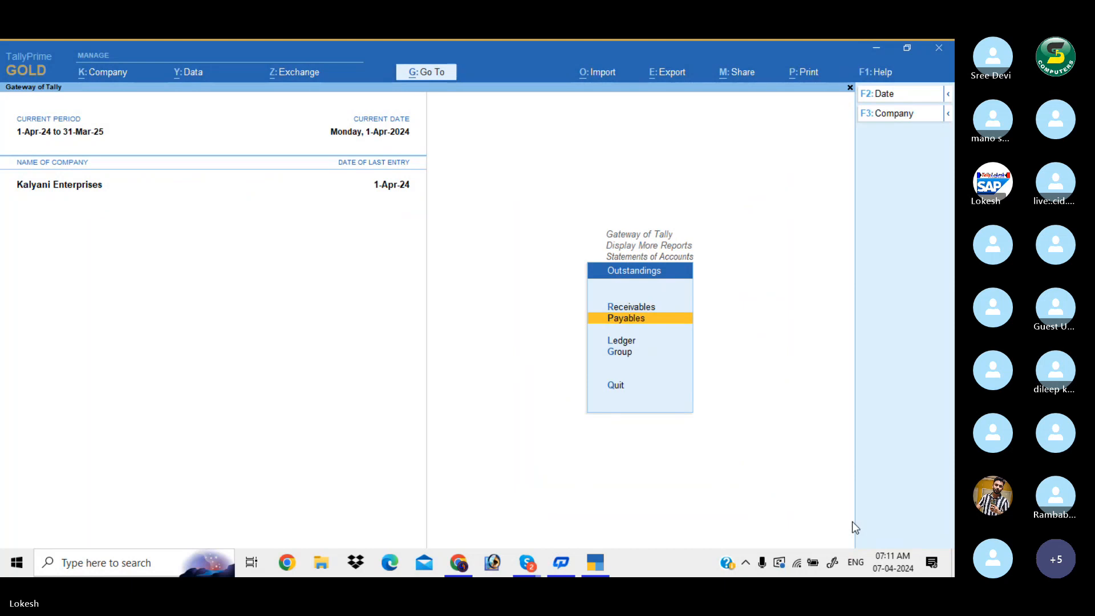
key("Down")
key("Return")
key("Down")
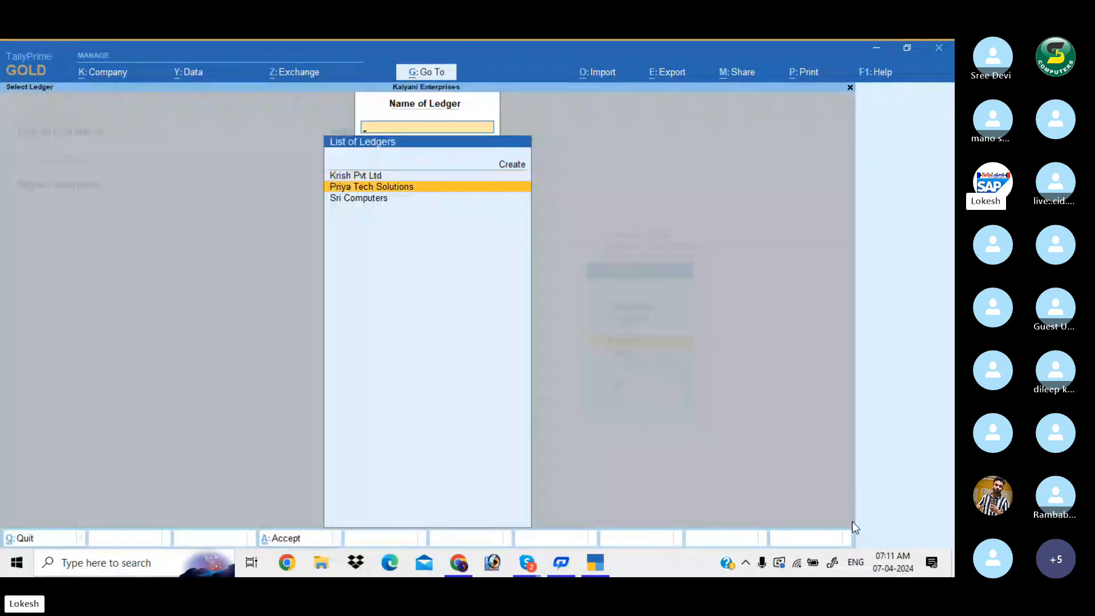
key("Return")
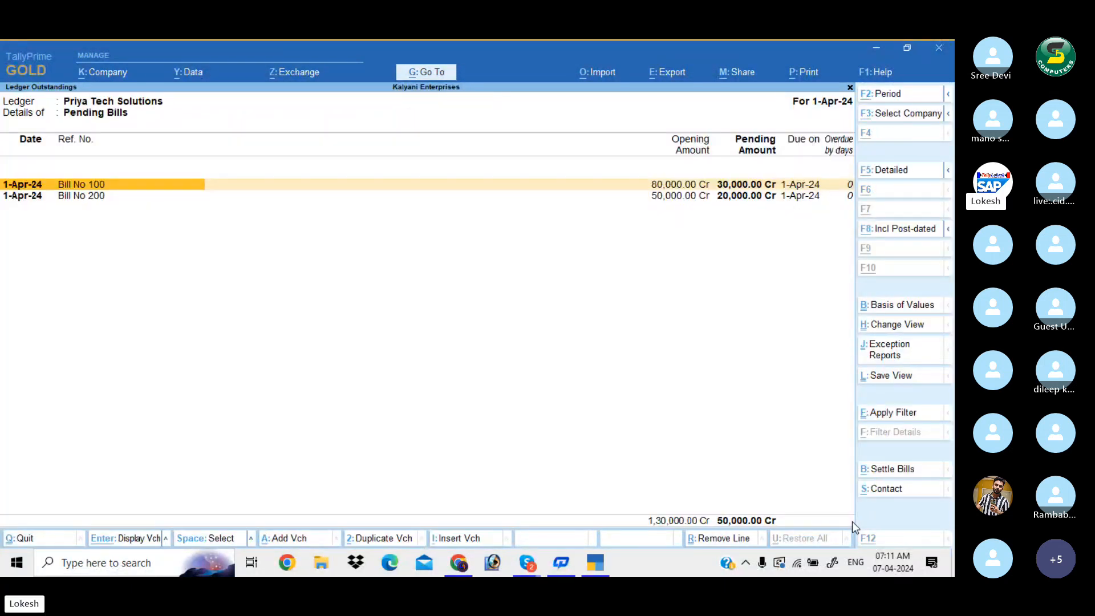
- Show the outstandings in detail and examine the purchase and payment entries under Bill No 100 and Bill No 200
key("alt+F5")
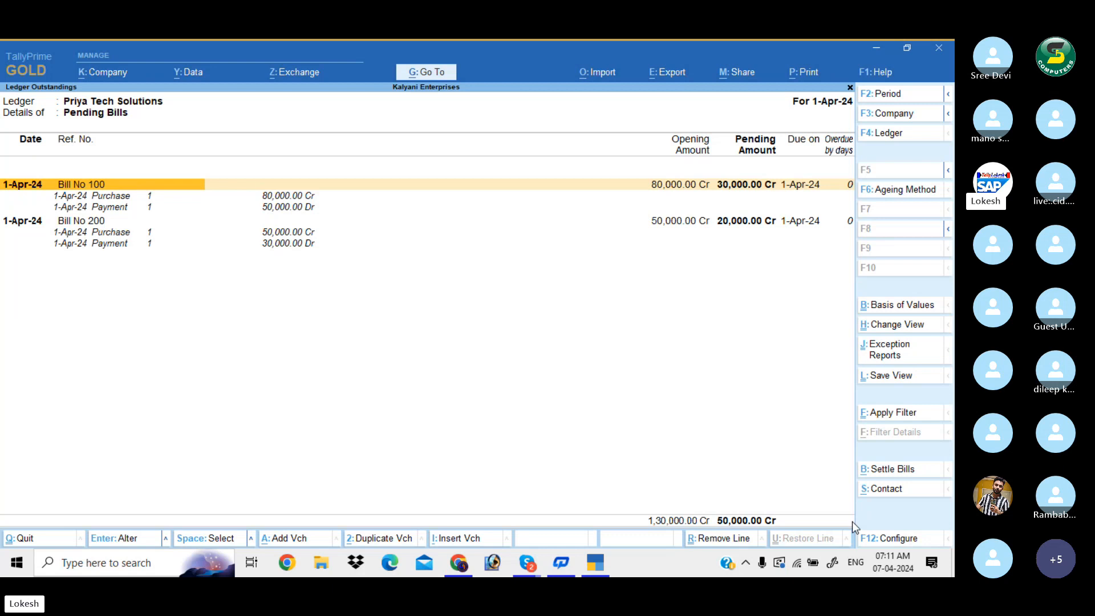
key("Down")
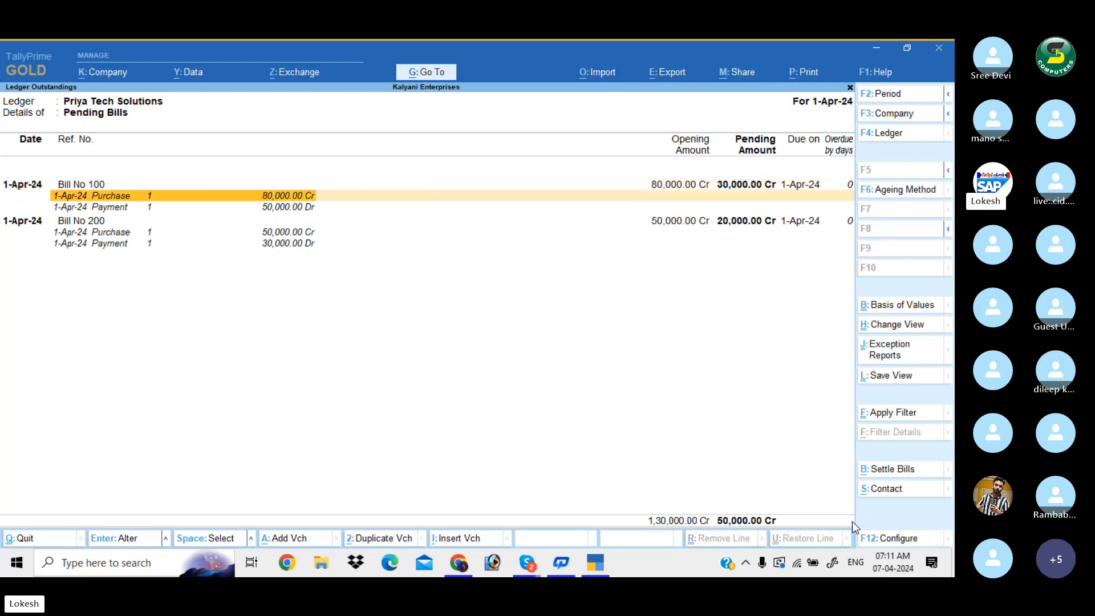
key("Down")
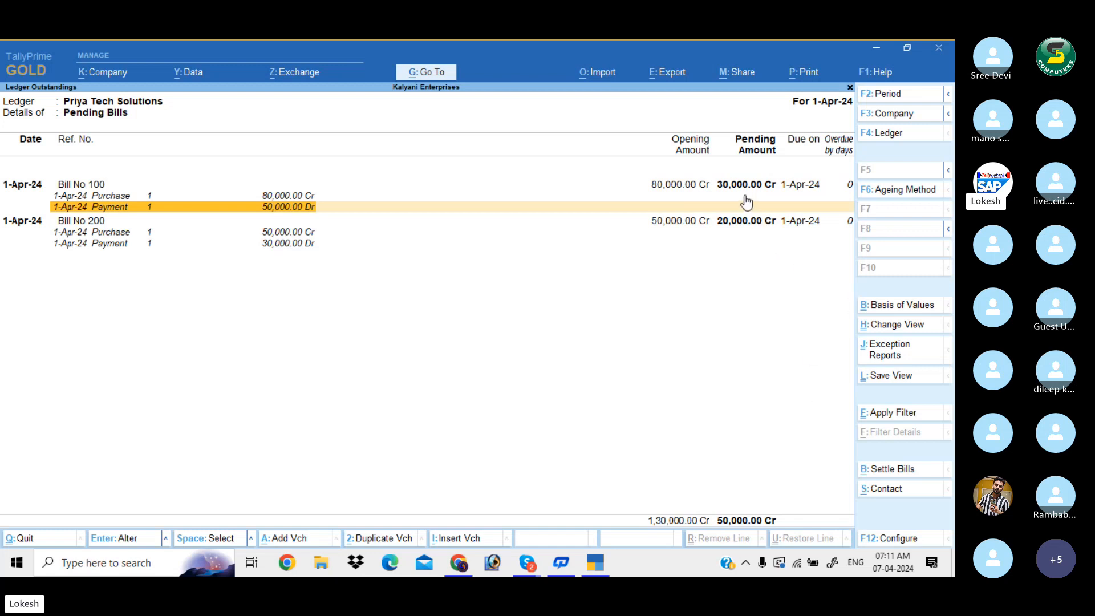
key("Down")
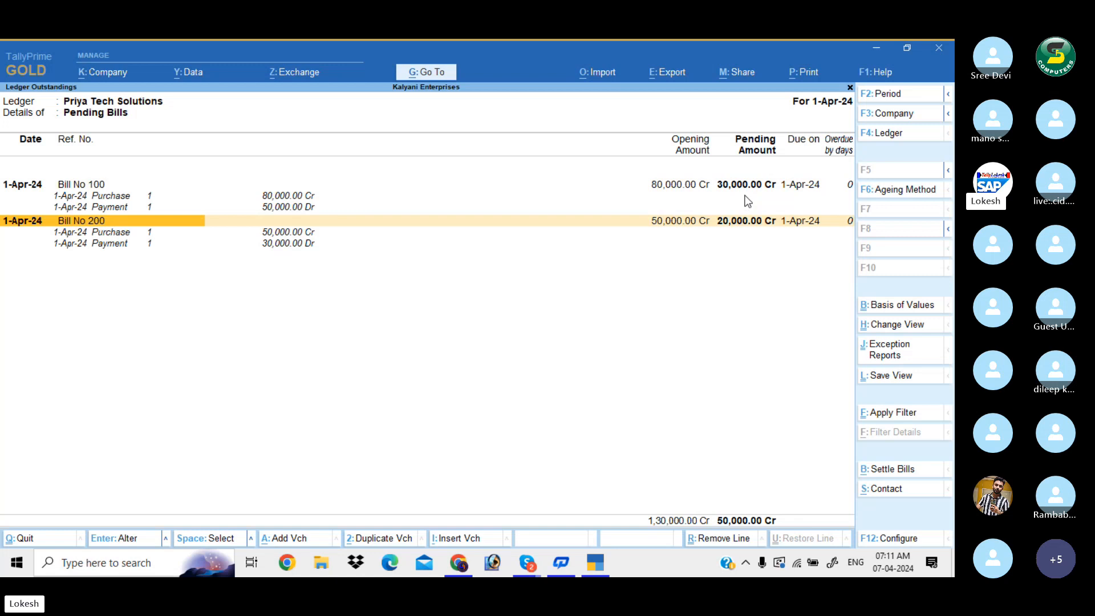
key("Down")
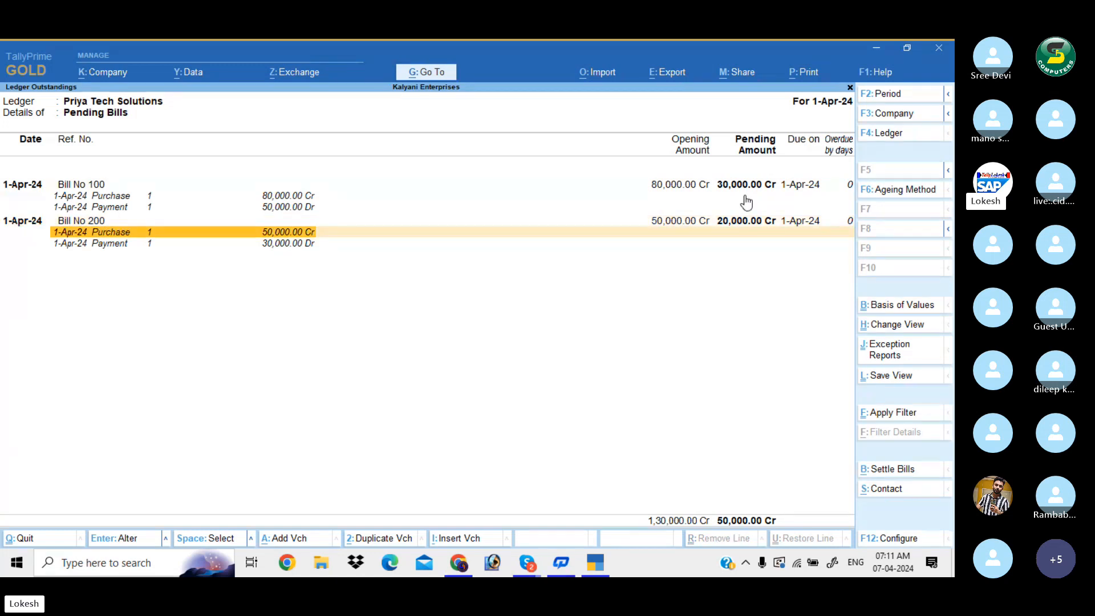
- Display the ledger outstandings of Krish Pvt Ltd, and leave the reports back to the Gateway of Tally
key("Down")
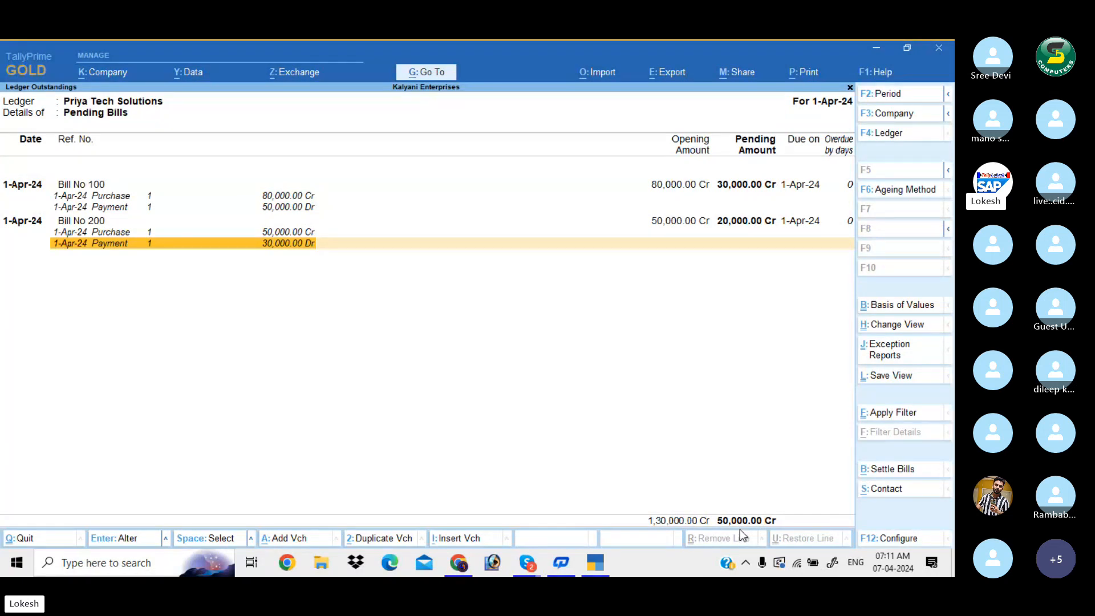
key("Escape")
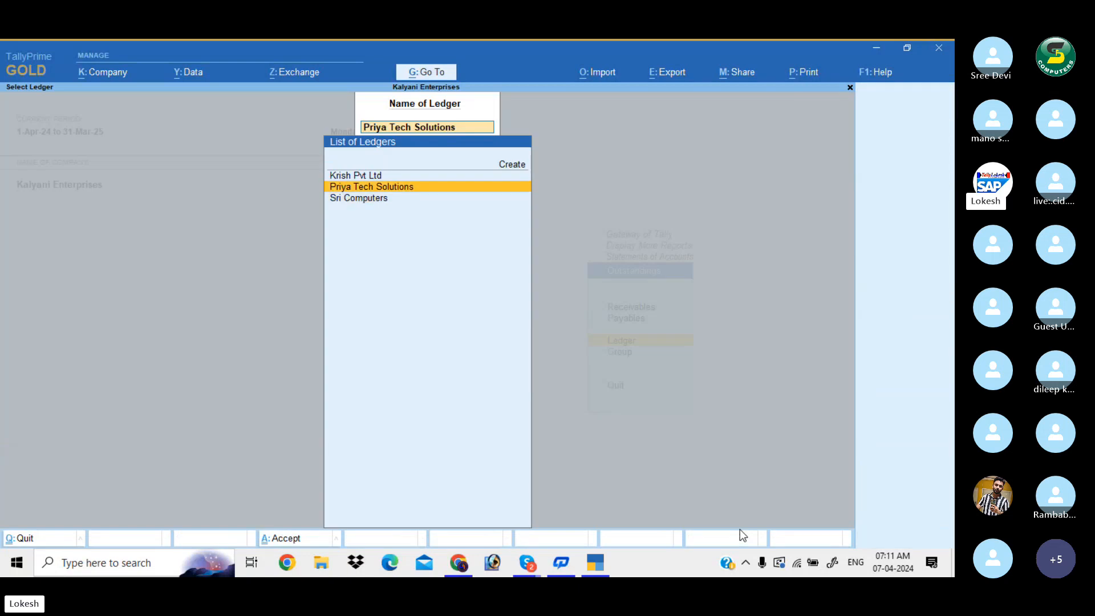
key("Up")
key("Return")
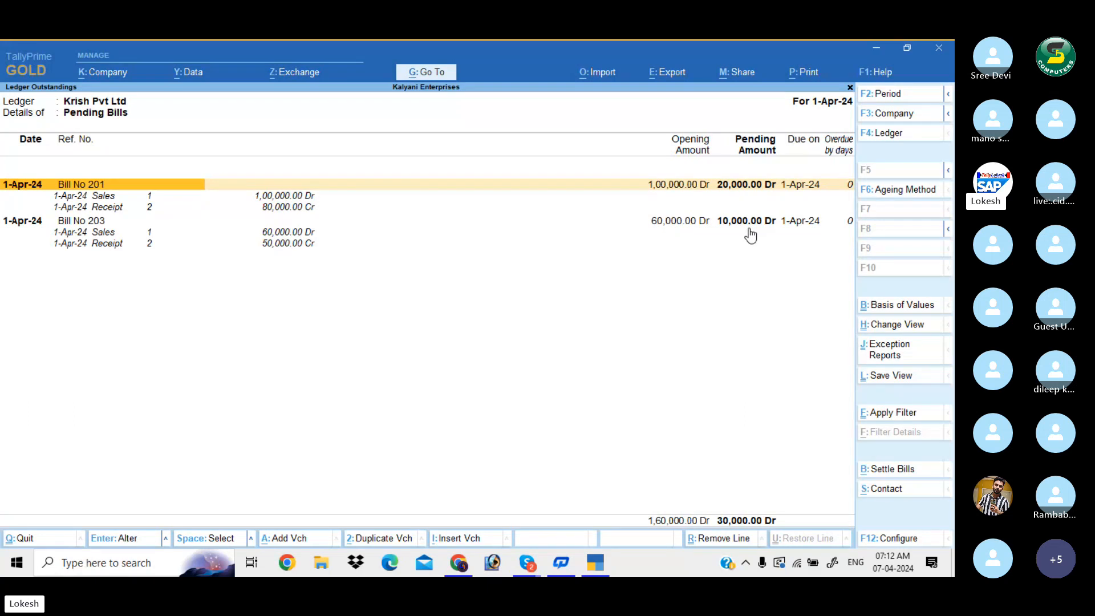
key("Escape")
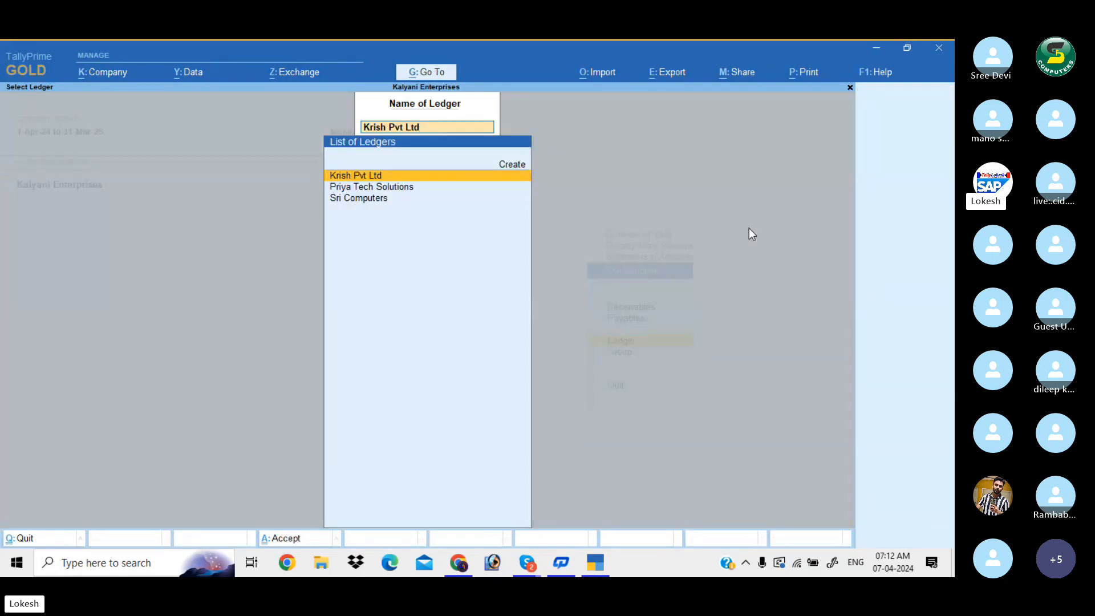
key("Escape")
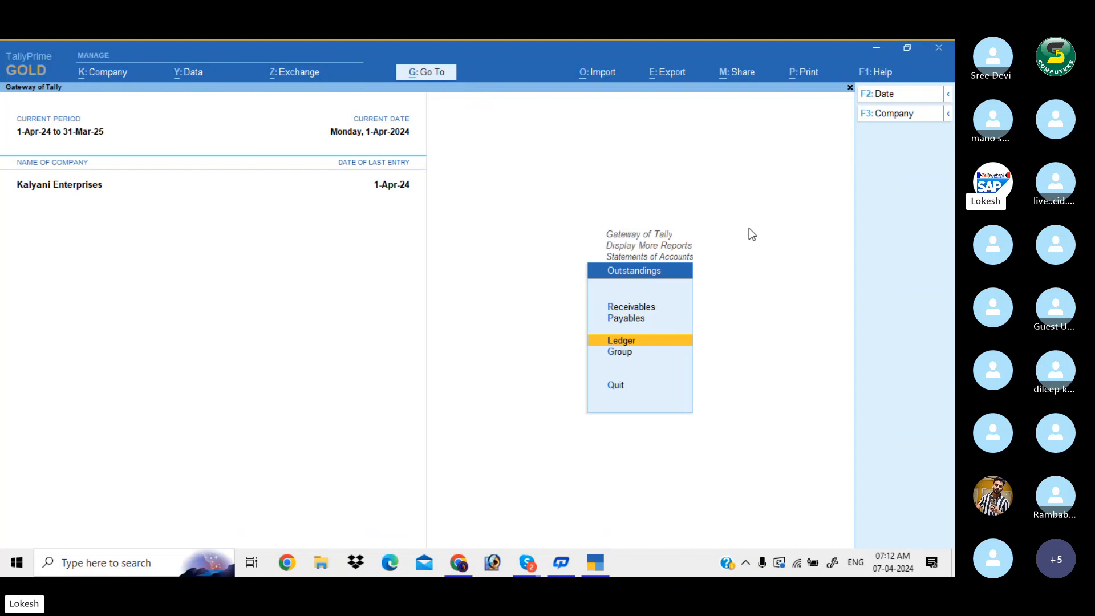
key("Escape")
key("Escape")
key("Escape")
key("Escape")
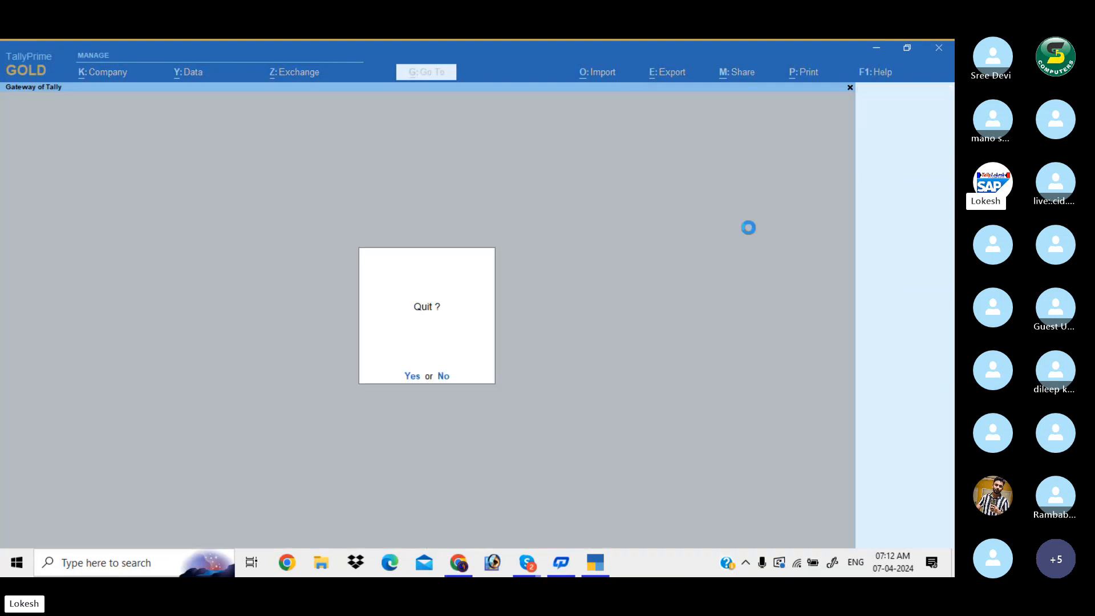
key("n")
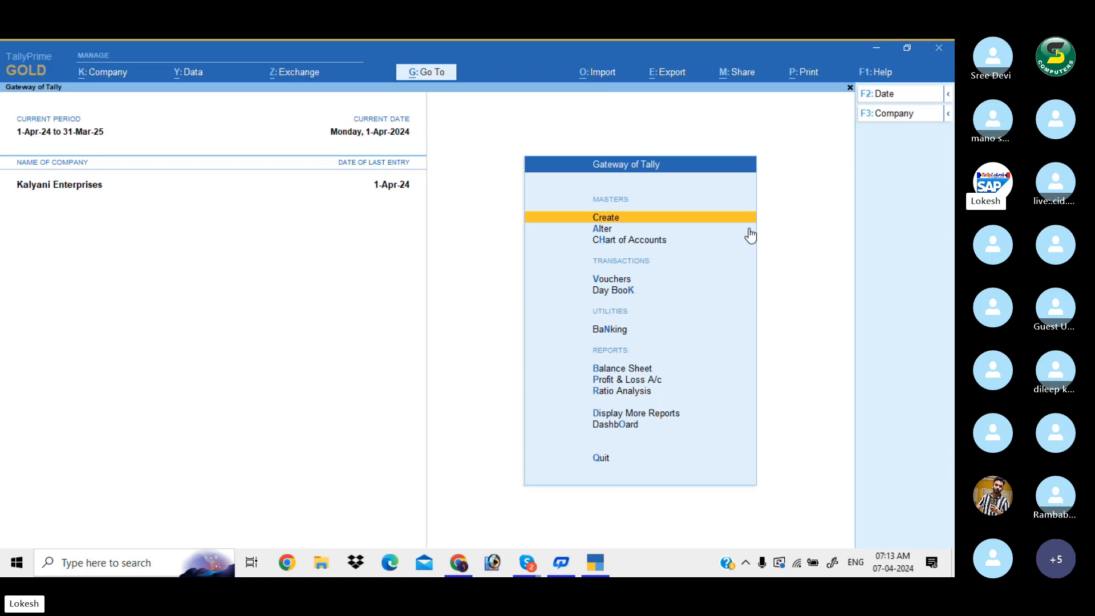
- Start a new purchase voucher and change its entry mode to As Voucher
key("Down")
key("Down")
key("Down")
key("Return")
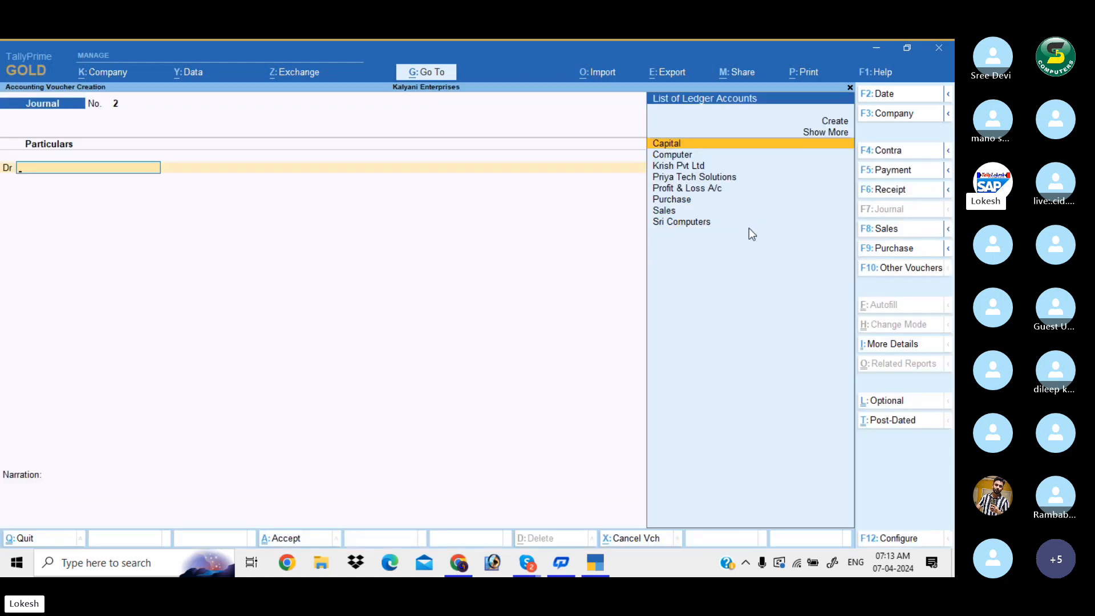
left_click(892, 249)
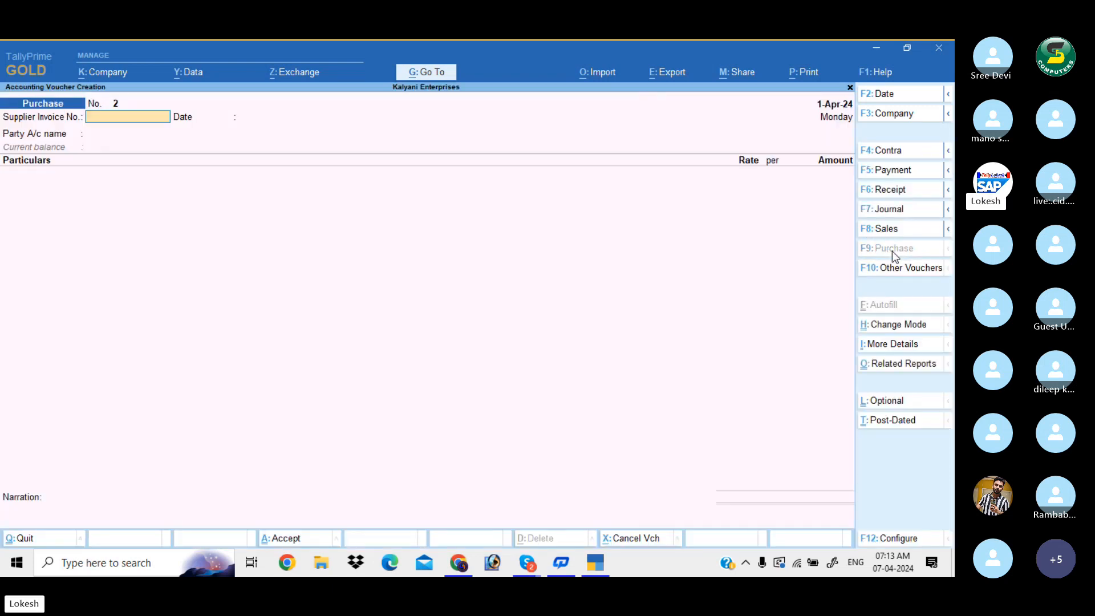
left_click(897, 325)
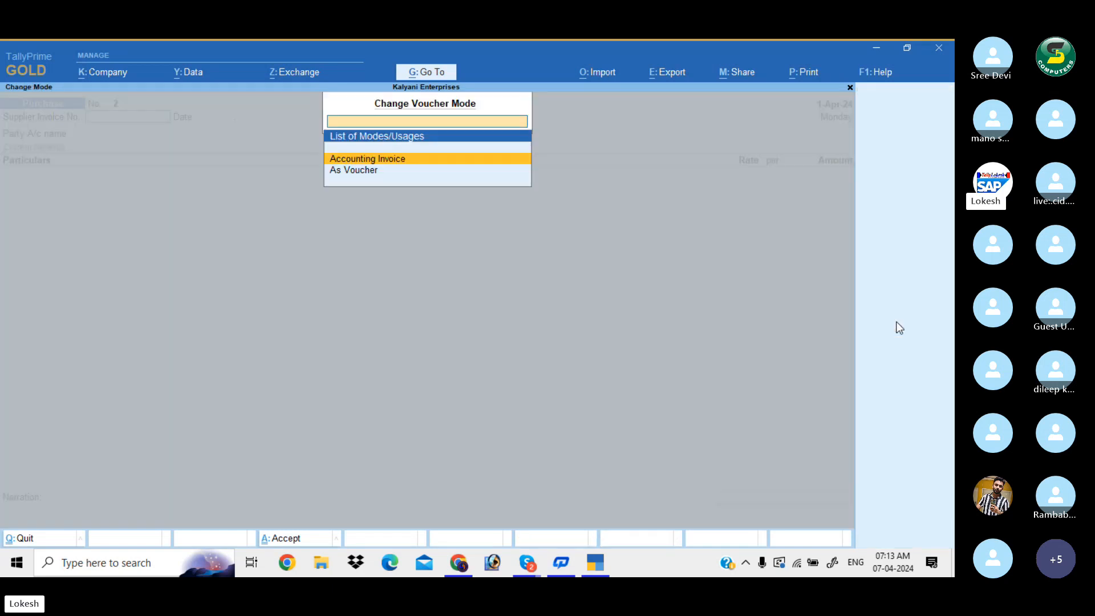
key("Down")
key("Return")
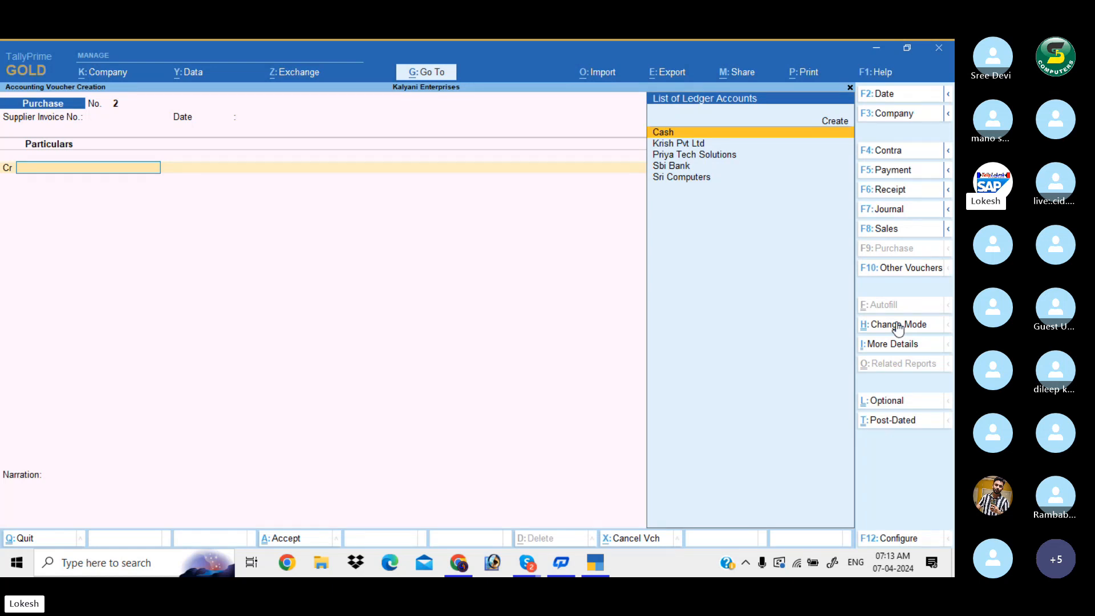
- Create the ledger Irfan Traders under Sundry Creditors with balances maintained bill-by-bill, as the party credited in the purchase voucher
key("Up")
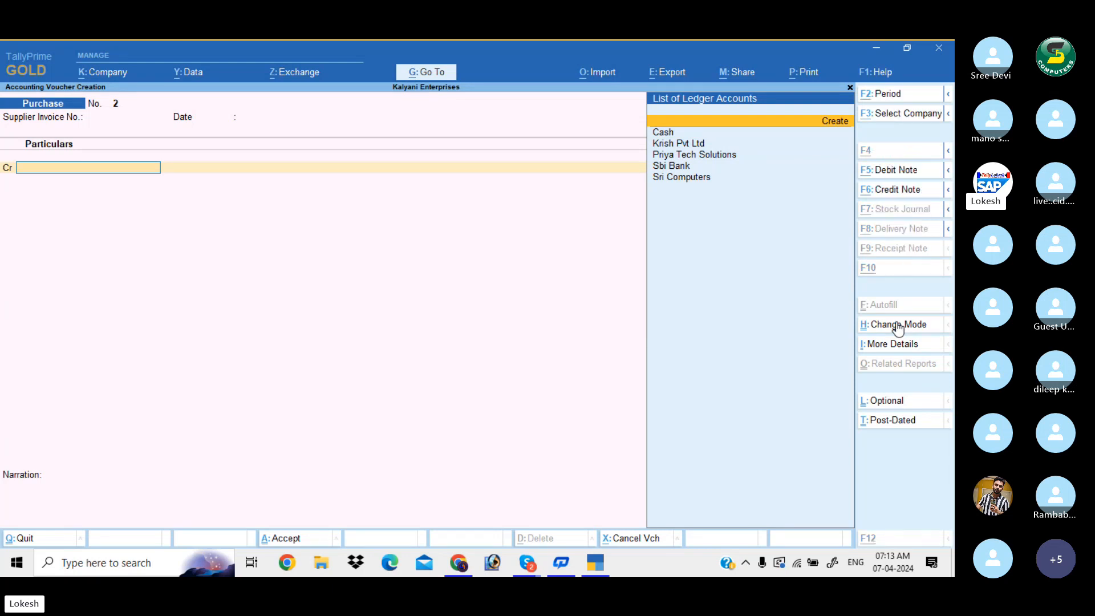
key("alt+c")
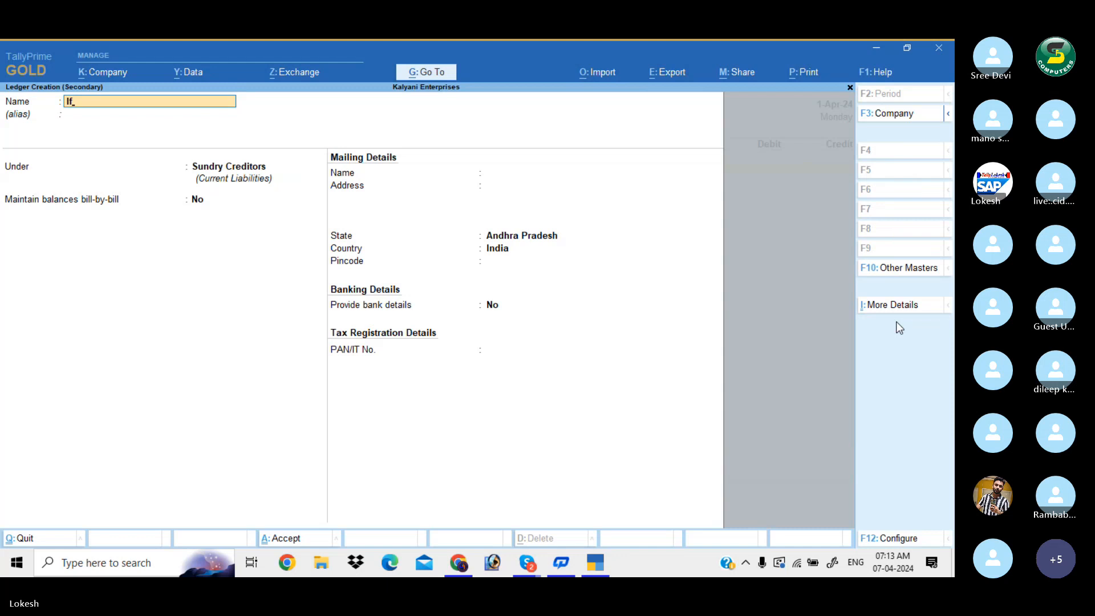
key("BackSpace")
type("f")
key("BackSpace")
type("rfan ")
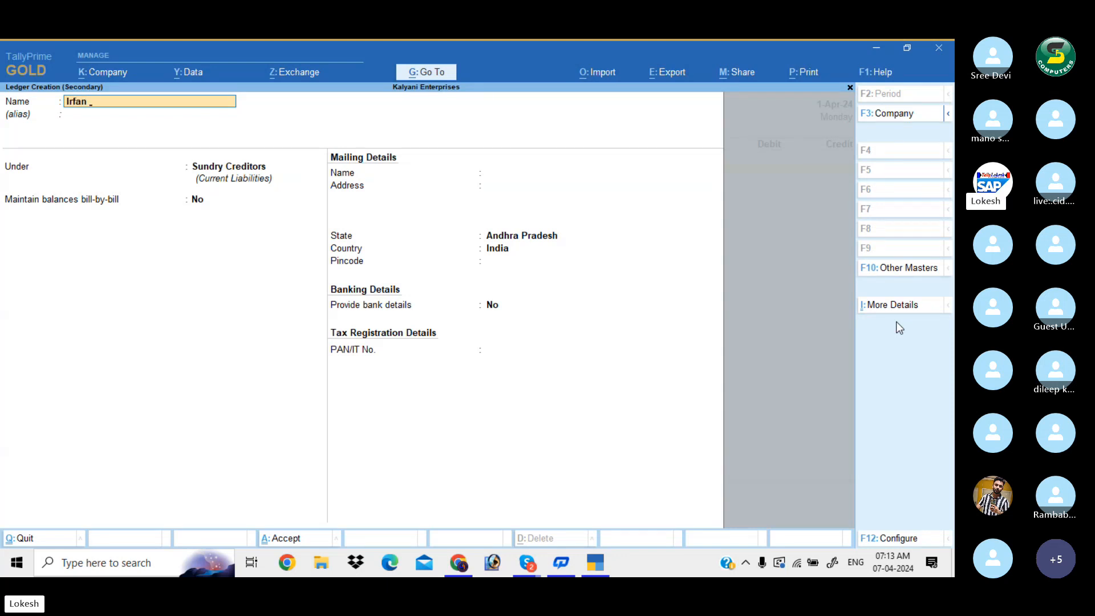
type("Traders")
key("Return")
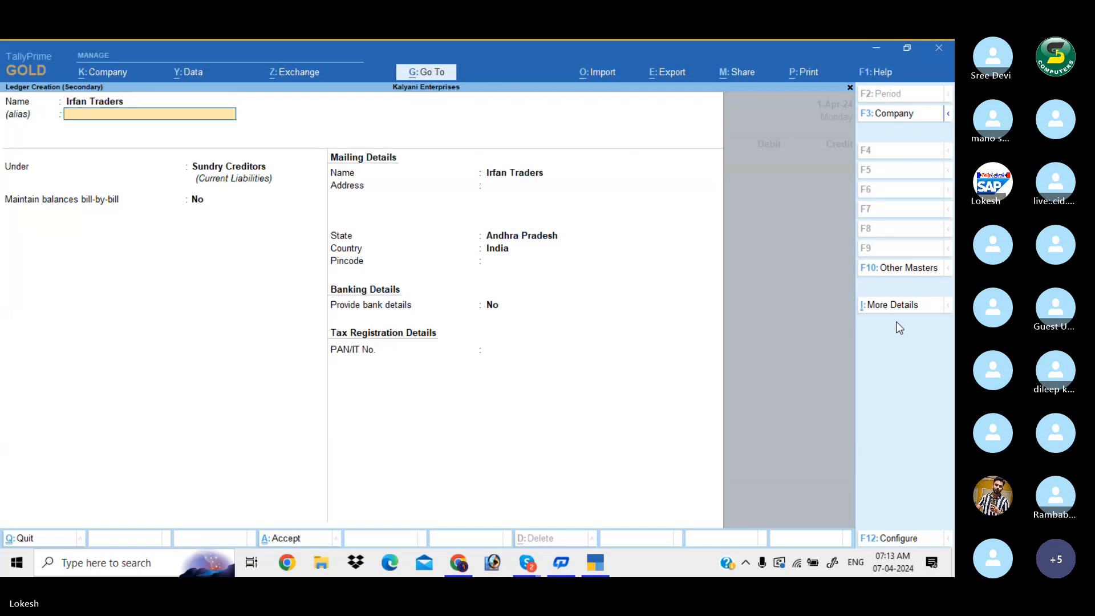
key("Return")
key("Return")
type("y")
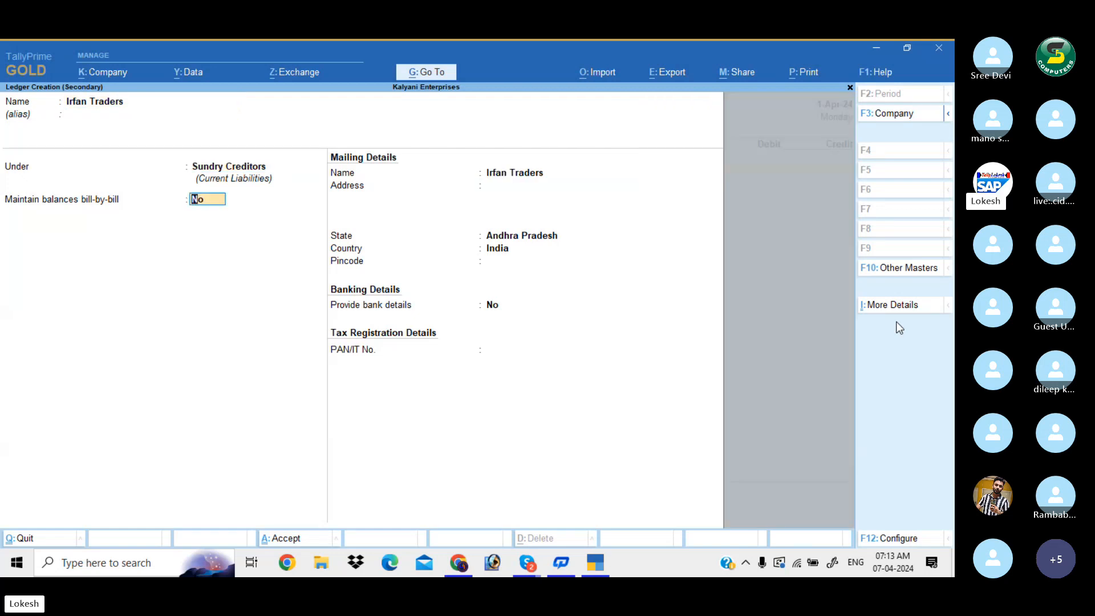
key("Return")
key("Return")
key("Return")
key("Return")
key("Return")
key("Return")
key("Return")
key("Return")
key("Return")
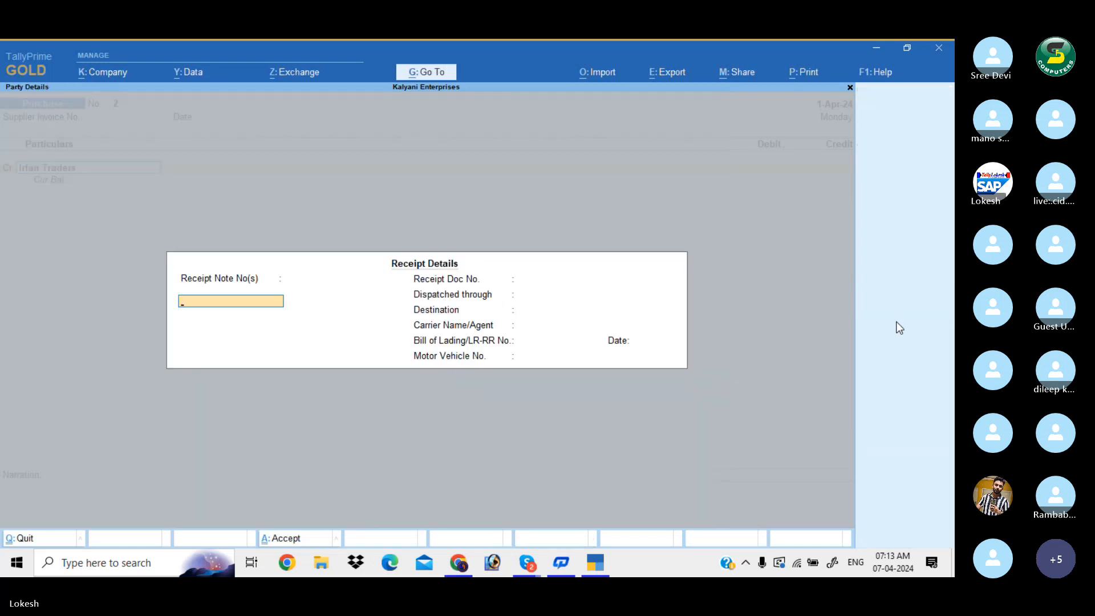
- Leave the receipt and party details at their defaults and credit Irfan Traders with 180000
key("Return")
key("Return")
key("Return")
key("Return")
key("Return")
key("Return")
key("Return")
key("Return")
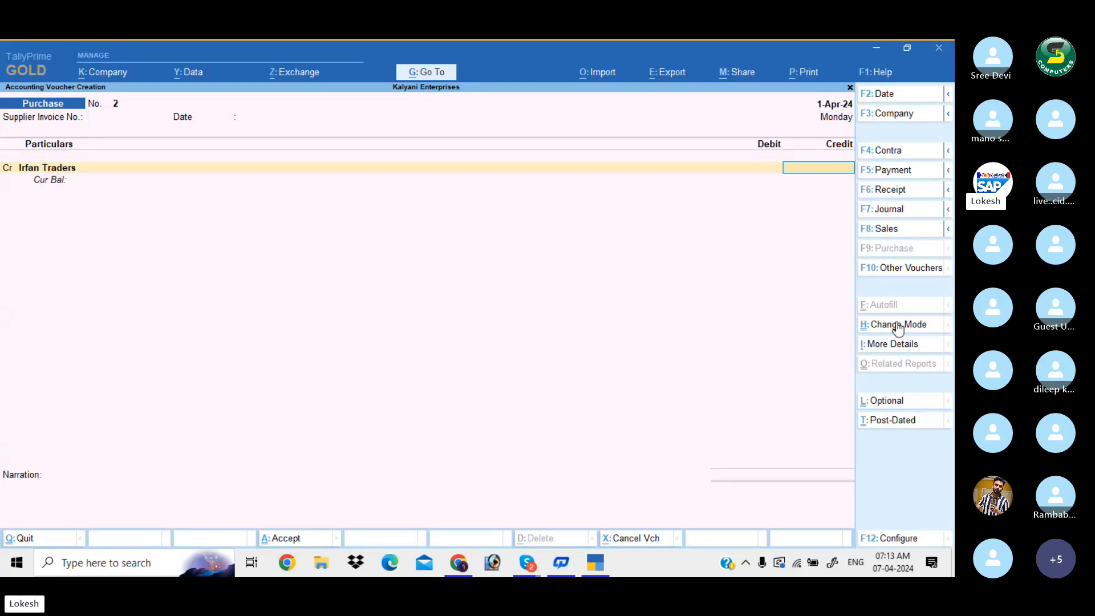
type("180000")
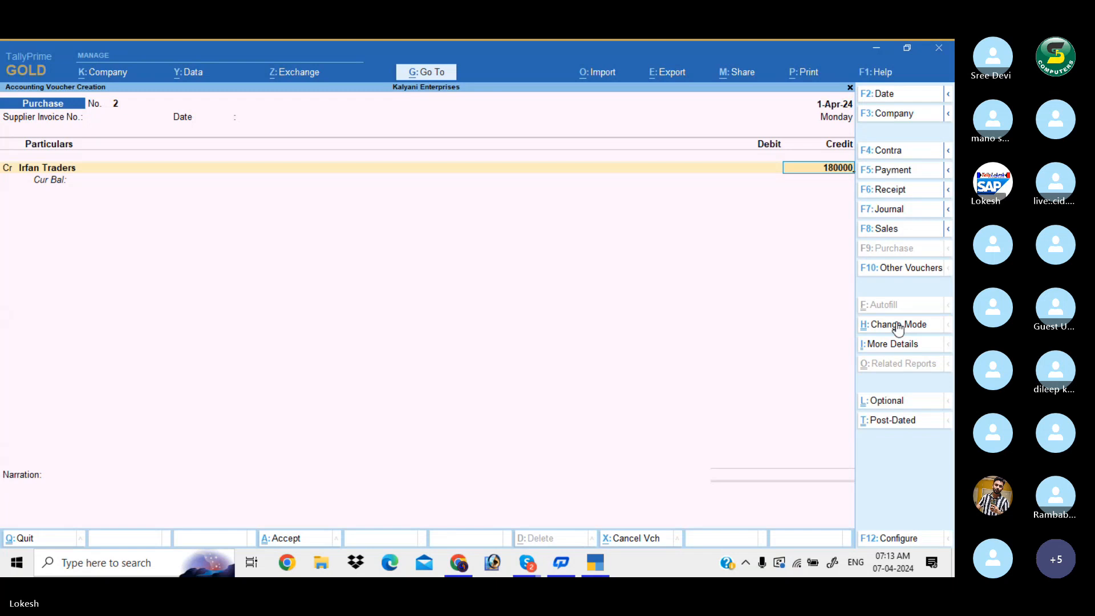
key("Return")
key("Return")
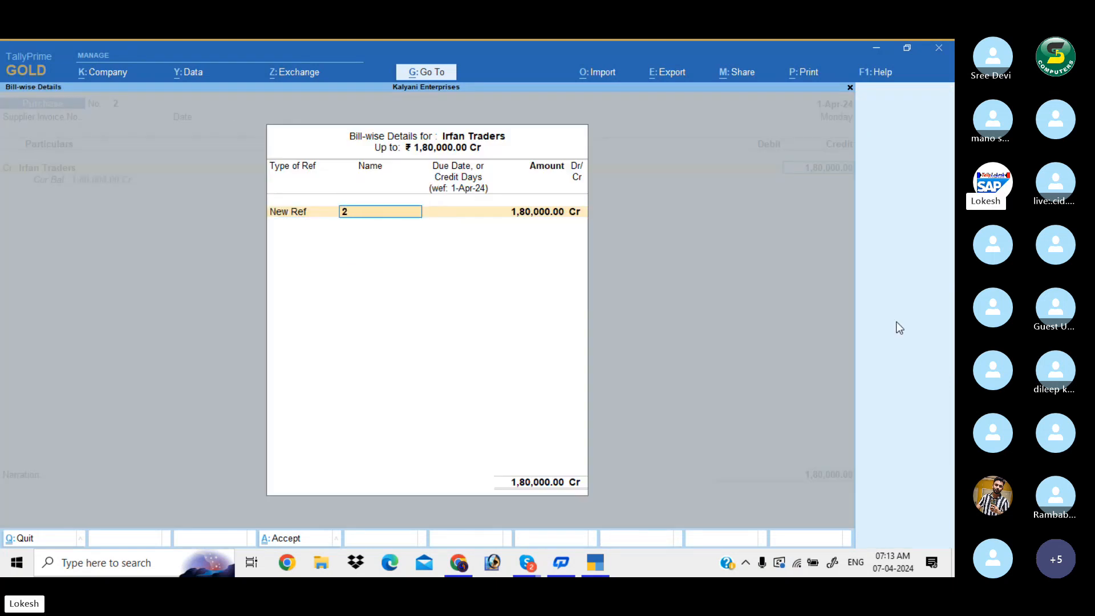
- Allocate 50000 of the Irfan Traders credit to the new reference Bill No Rt-20
type("Bill No Rt")
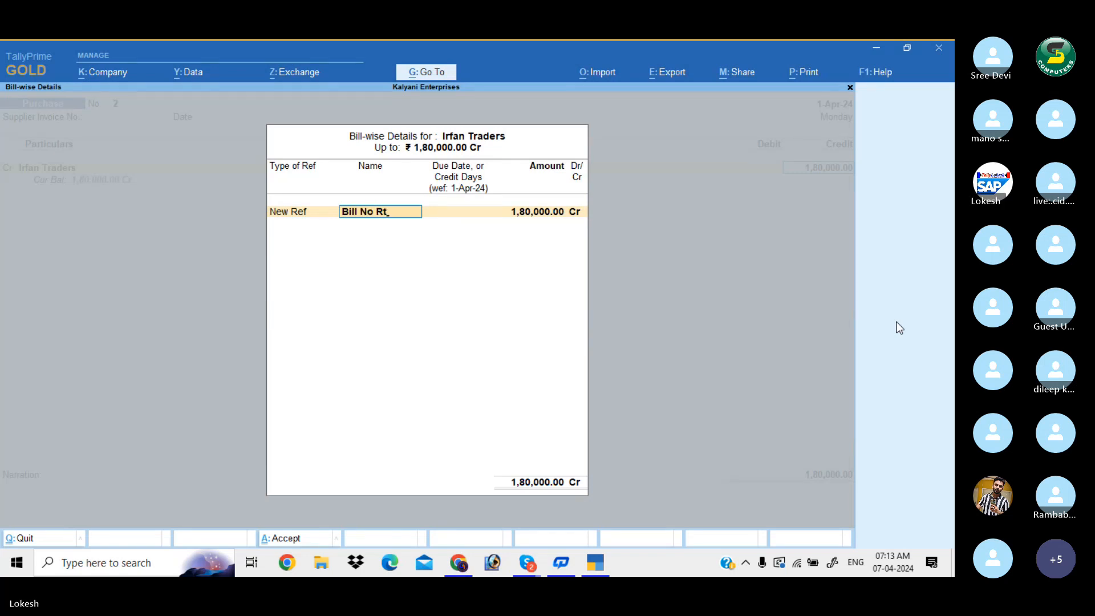
type("-20")
key("Return")
key("Return")
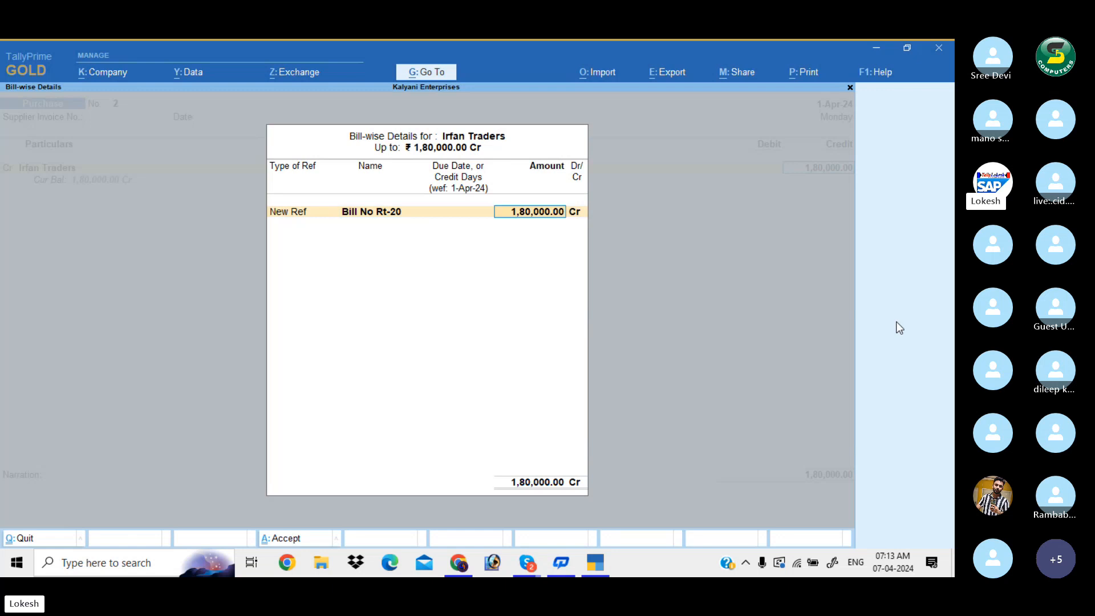
type("50000")
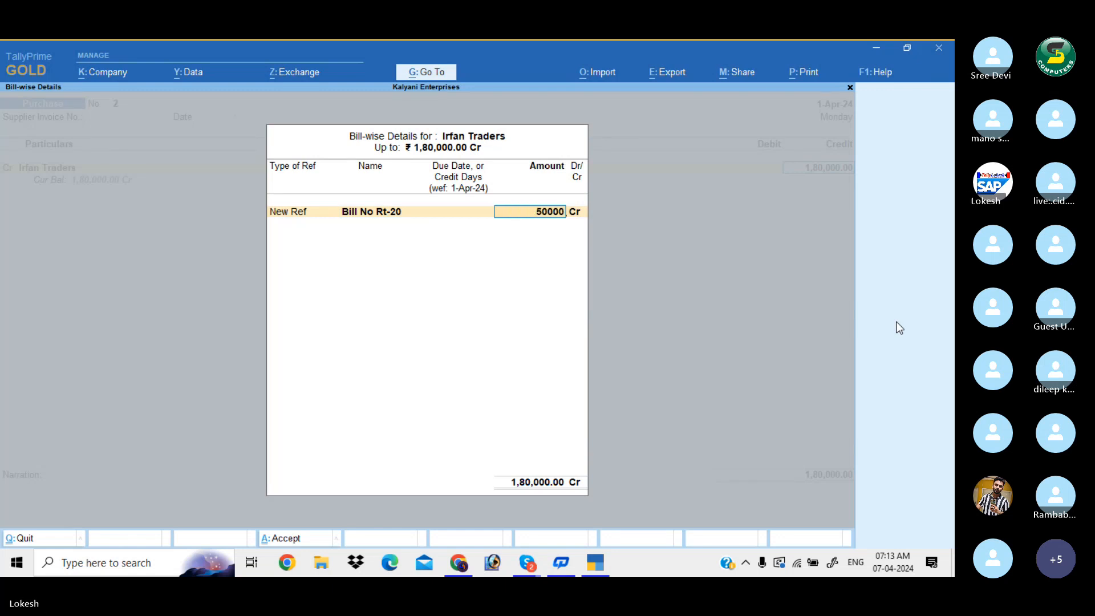
key("Return")
key("Return")
- Add the new reference Bill No St-21 with an amount of 60000 to Irfan Traders' bill-wise details
key("Return")
type("2")
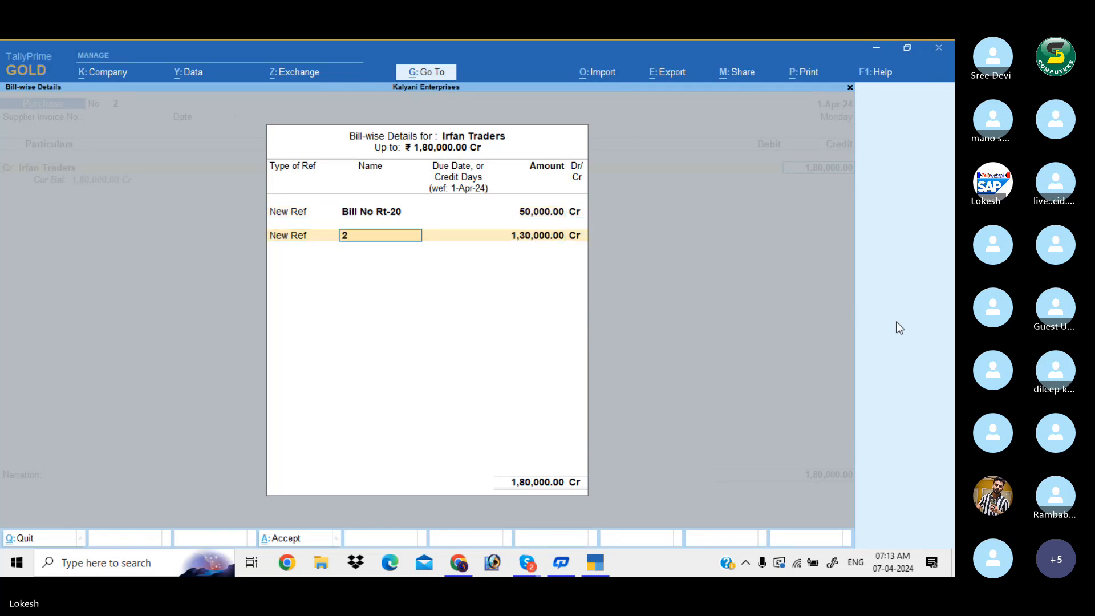
key("BackSpace")
type("Bill No St-")
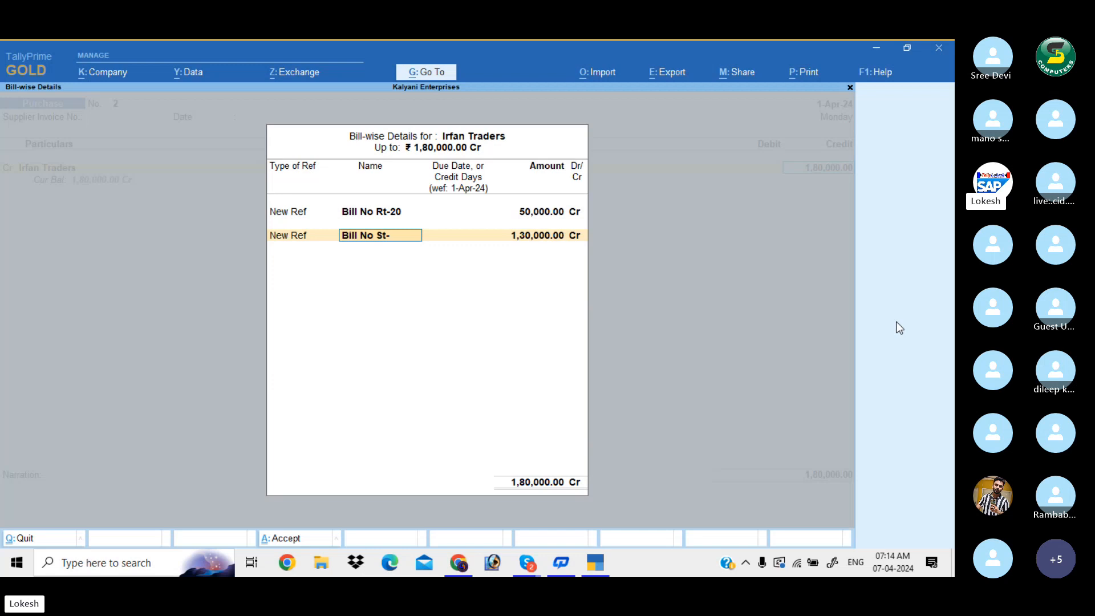
type("21")
key("Return")
key("Return")
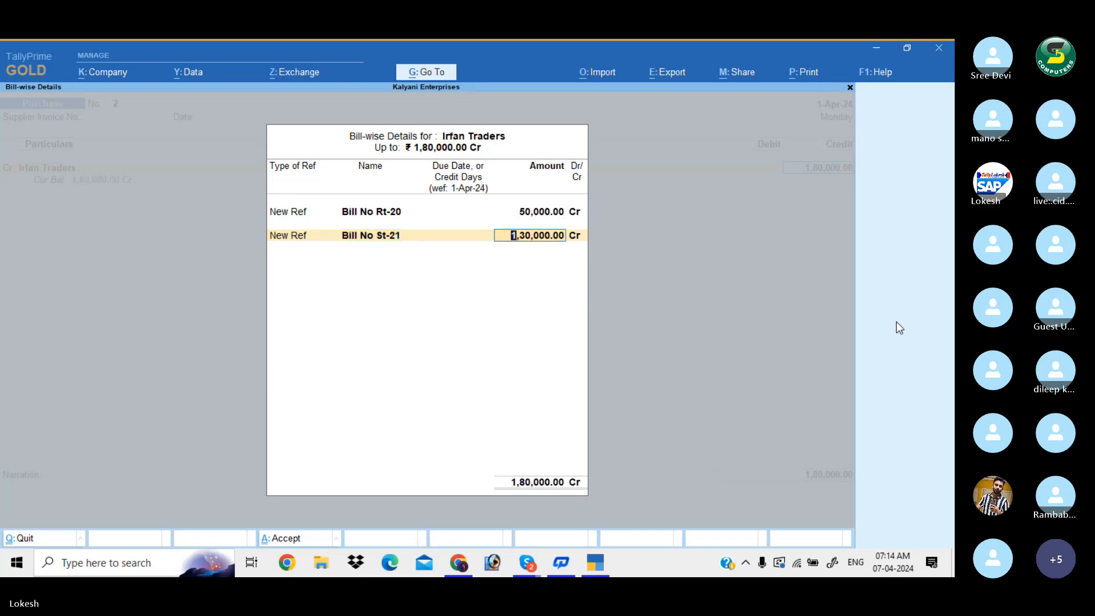
type("60000")
key("Return")
key("Return")
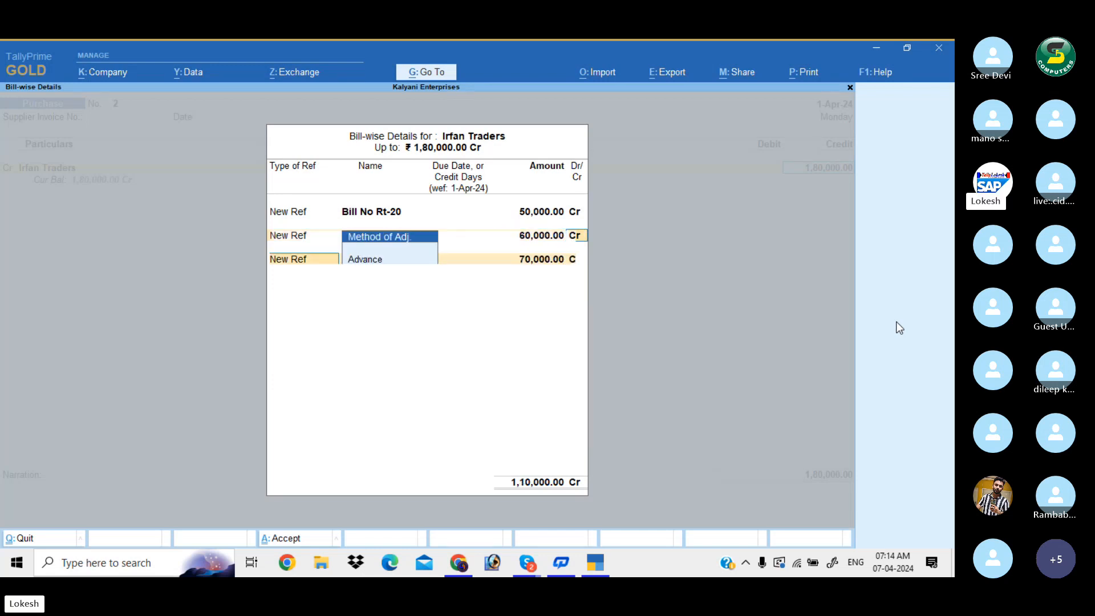
- Add the new reference Bill No Ht-23 for the remaining 70,000 and accept the bill-wise details
key("Return")
type("Bill No")
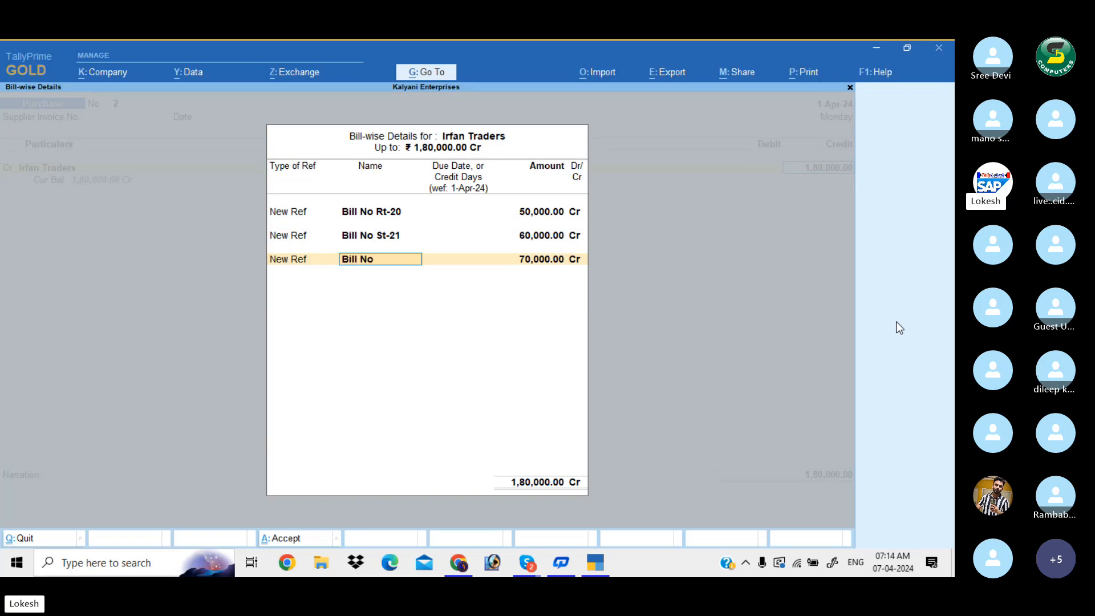
type(" Ht-23")
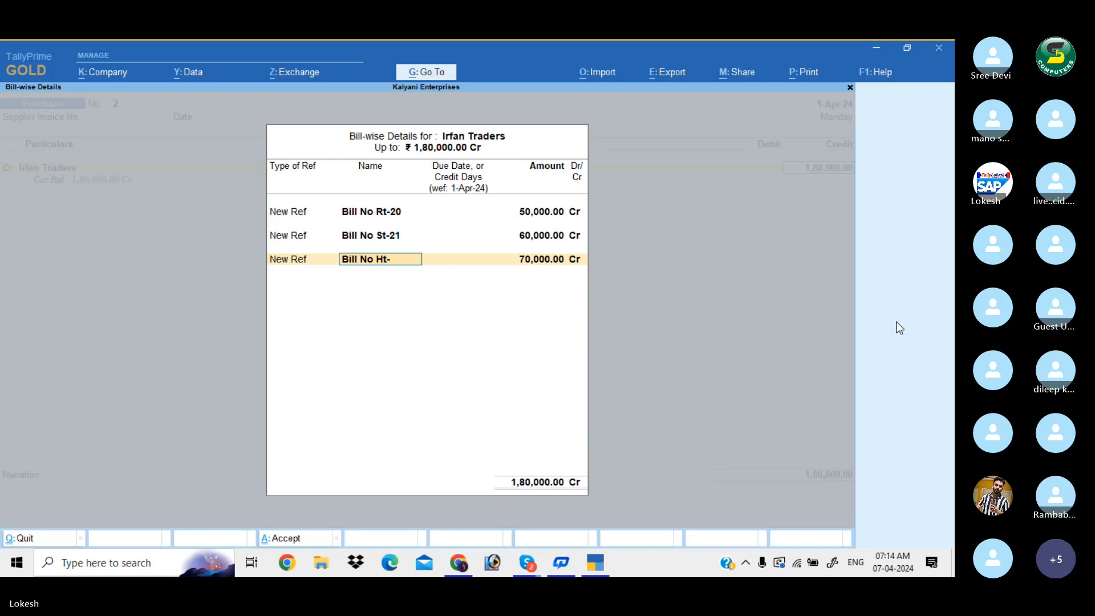
key("Return")
key("Return")
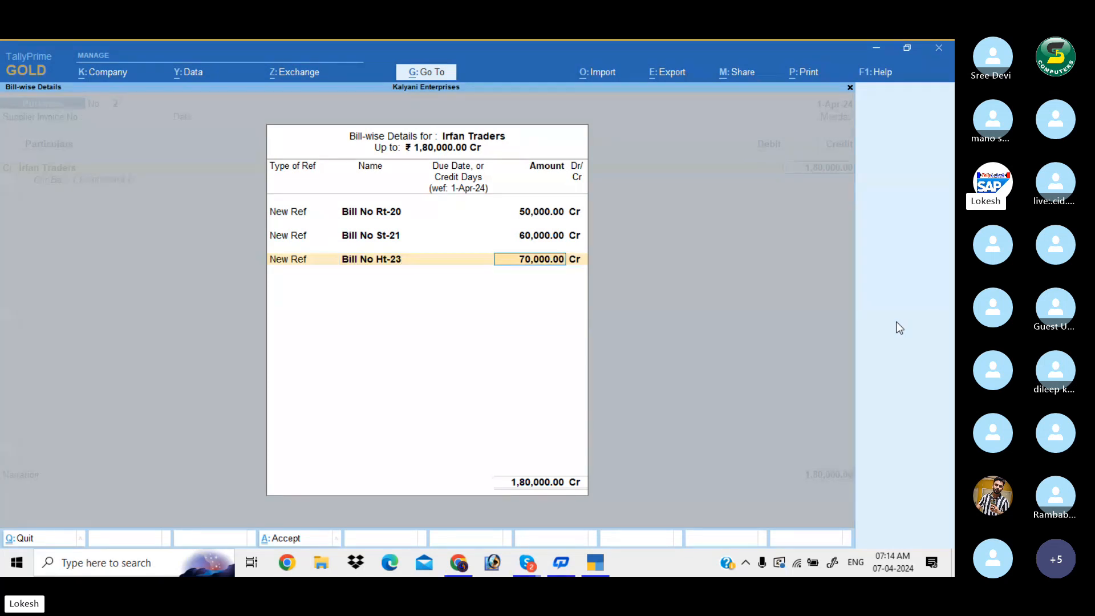
key("Return")
key("Return")
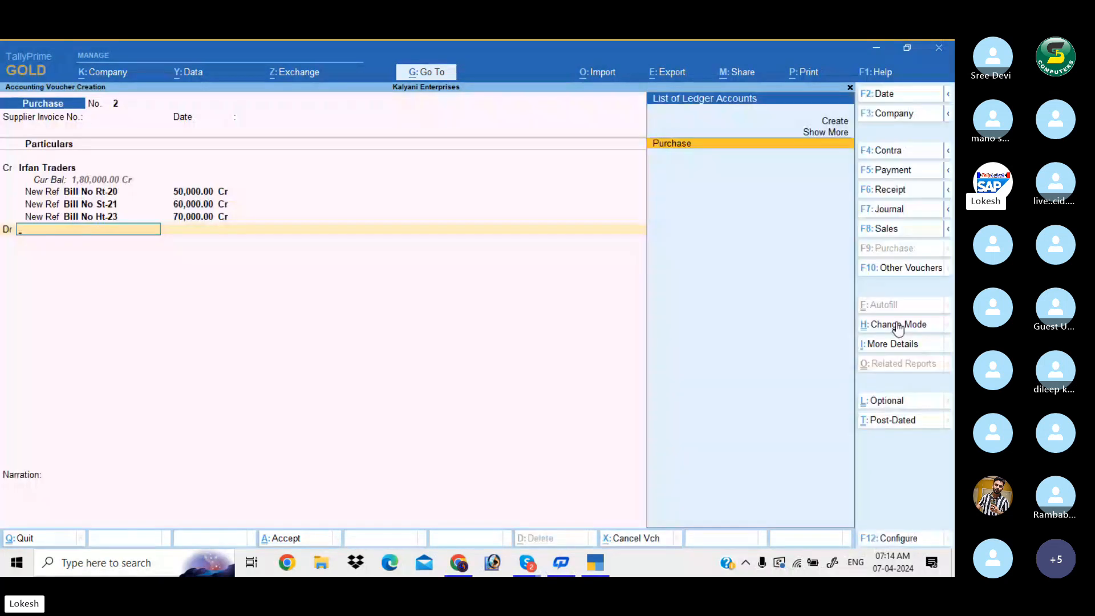
- Debit the Purchase ledger with 1,80,000 and save the voucher without a narration
key("Return")
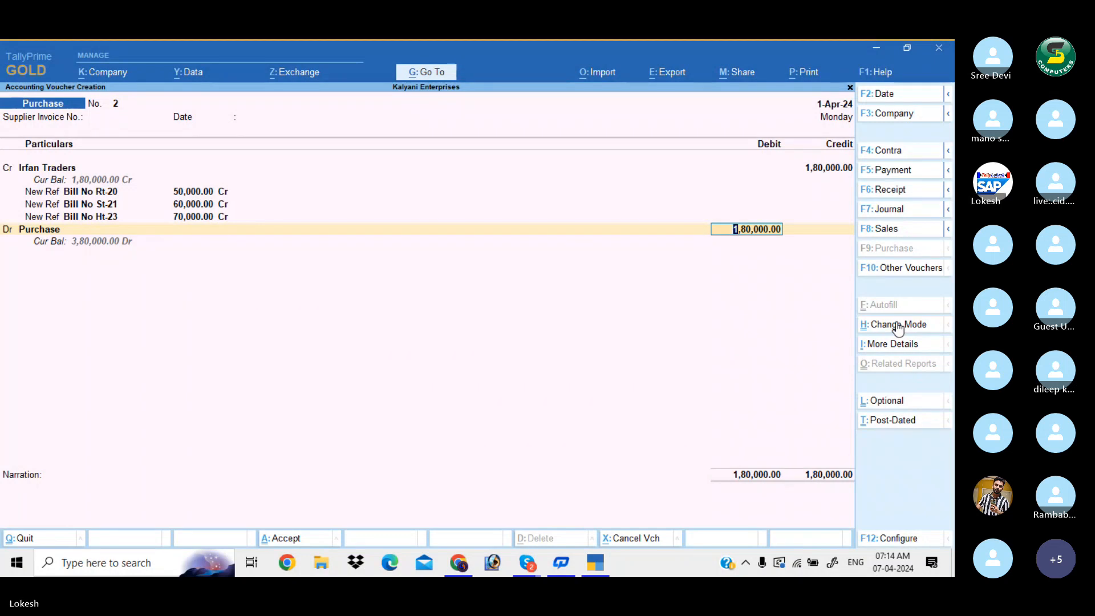
key("Return")
key("Return")
key("Return")
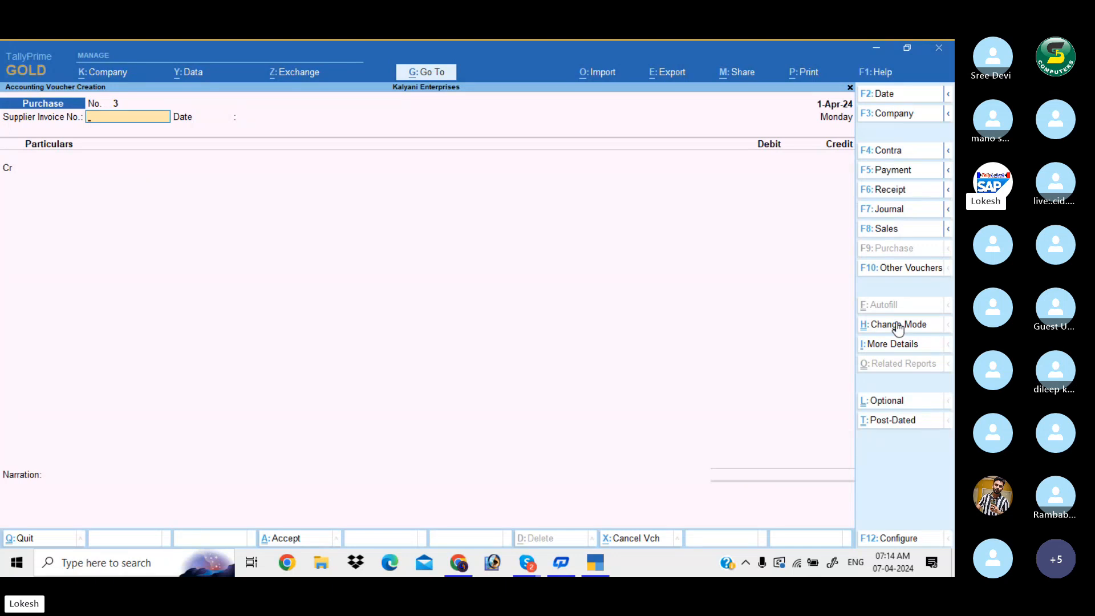
- Start a new sales voucher and change its entry mode to As Voucher
left_click(898, 229)
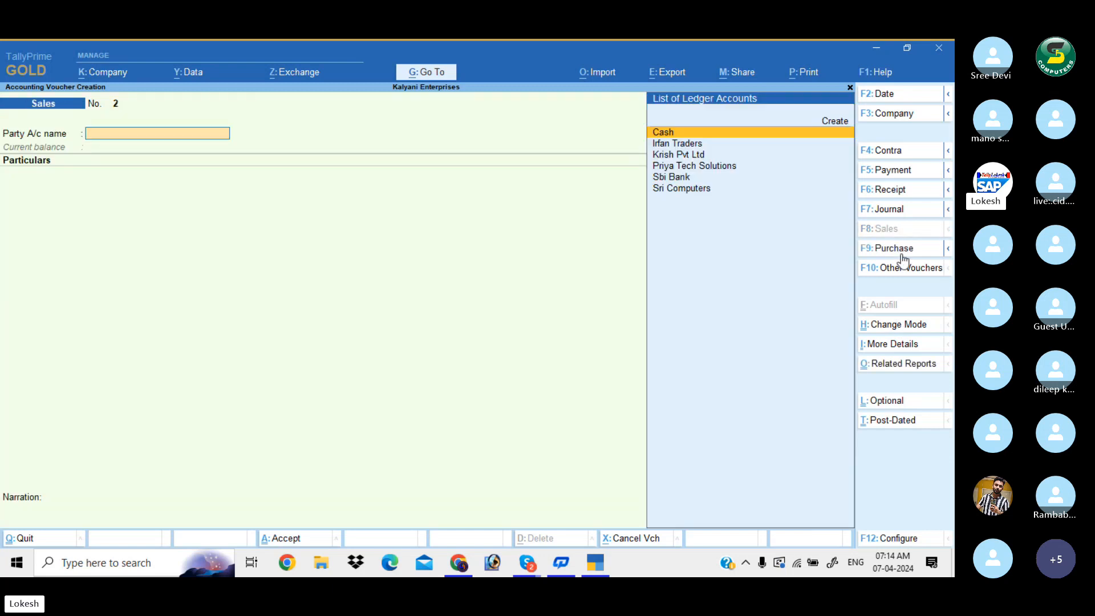
left_click(903, 326)
key("Down")
key("Return")
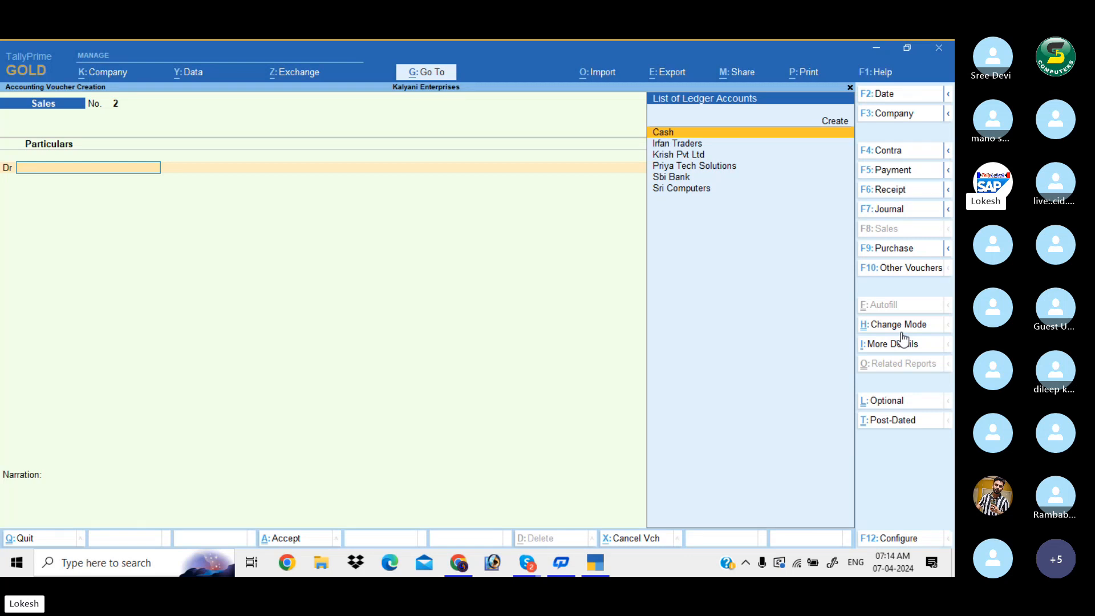
- Create the party ledger Khan Enterprises under Sundry Creditors with bill-by-bill balances and no bank details, and use it as the voucher's debit account
key("alt+c")
type("Kha")
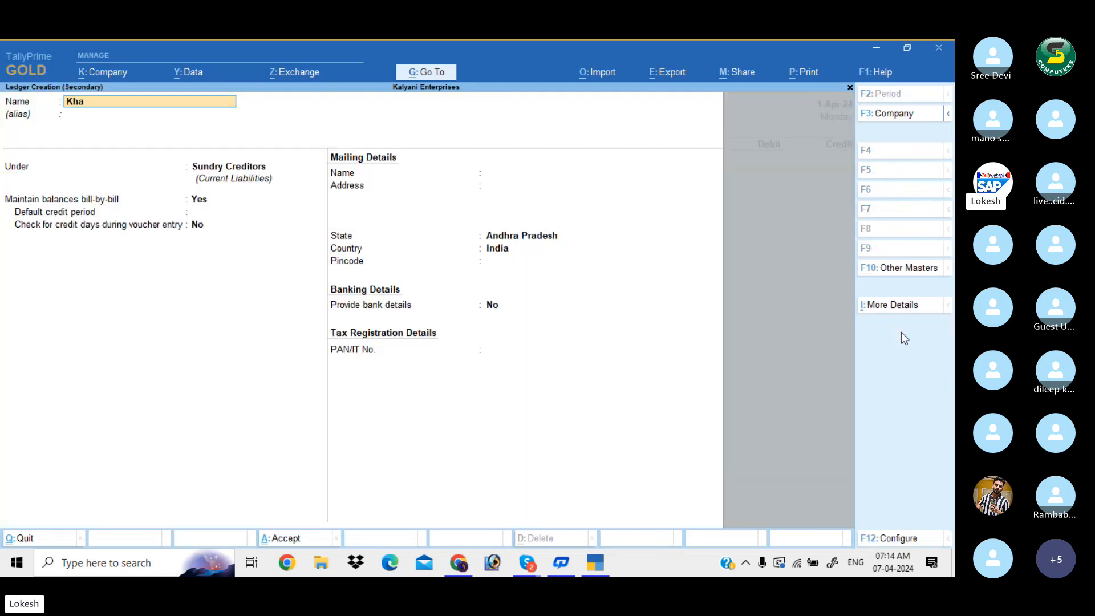
type("n et")
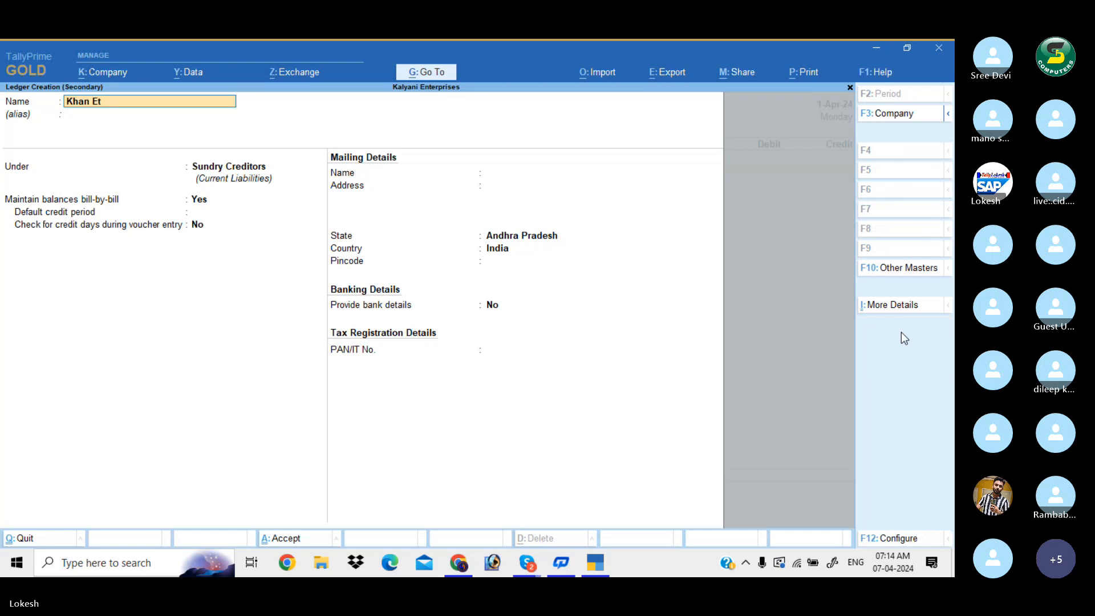
key("BackSpace")
type("nterprises")
key("Return")
key("Return")
key("Return")
key("Return")
key("Return")
key("Return")
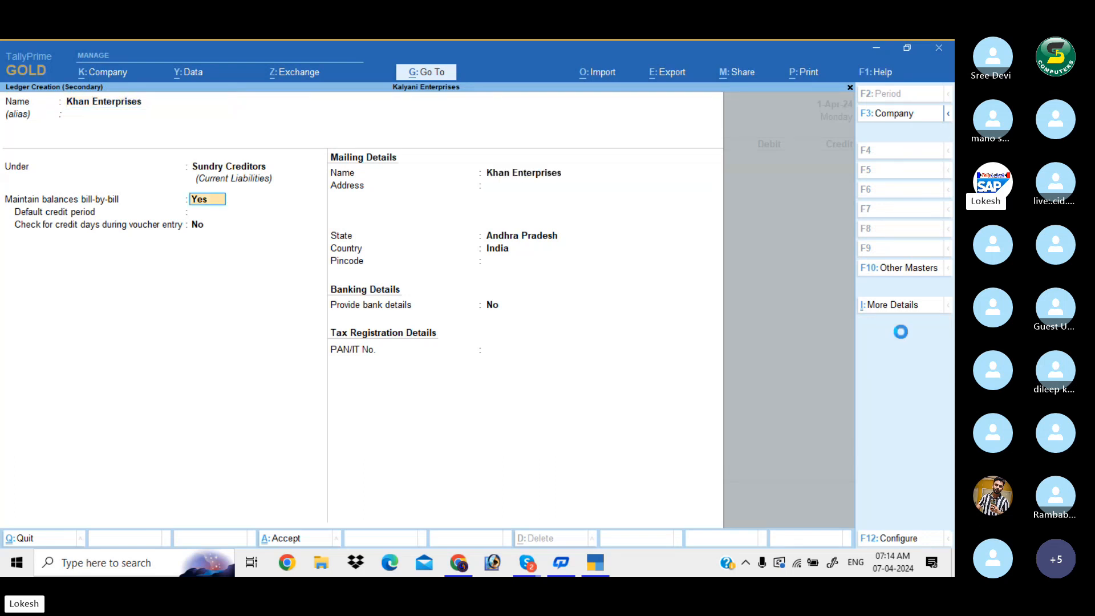
key("Return")
key("Return")
key("Return")
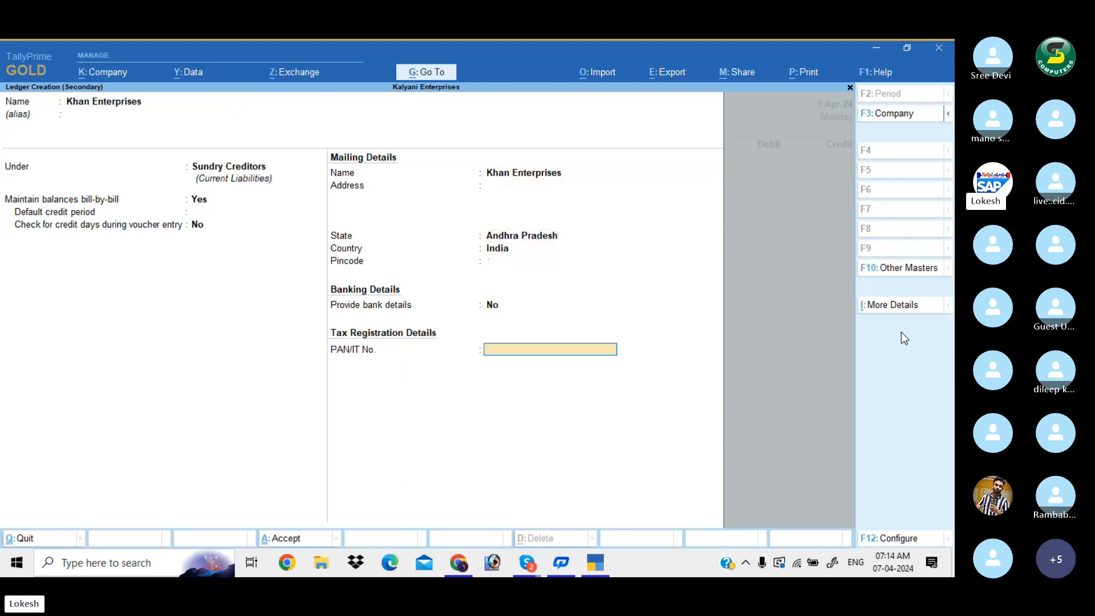
key("Return")
key("Return")
key("Return")
key("Return")
key("Return")
key("Return")
key("Return")
key("Return")
key("Return")
key("Return")
key("Return")
key("Return")
key("Return")
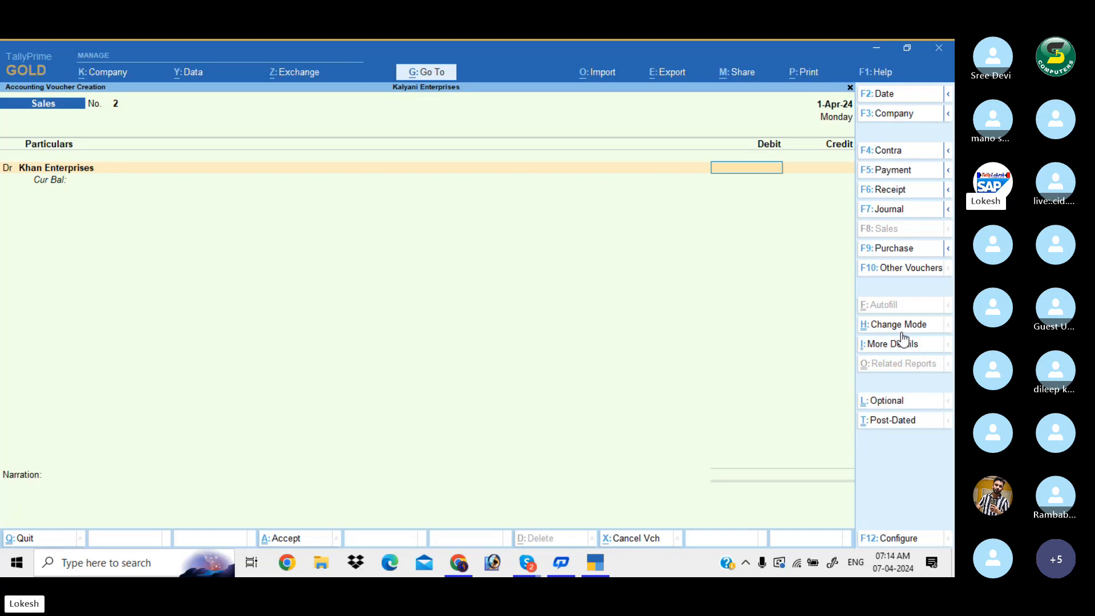
- Debit Khan Enterprises with 230000 and add the new reference Bill No Rk-10 for 90000 to its bill-wise details
type("230000")
key("Return")
key("Return")
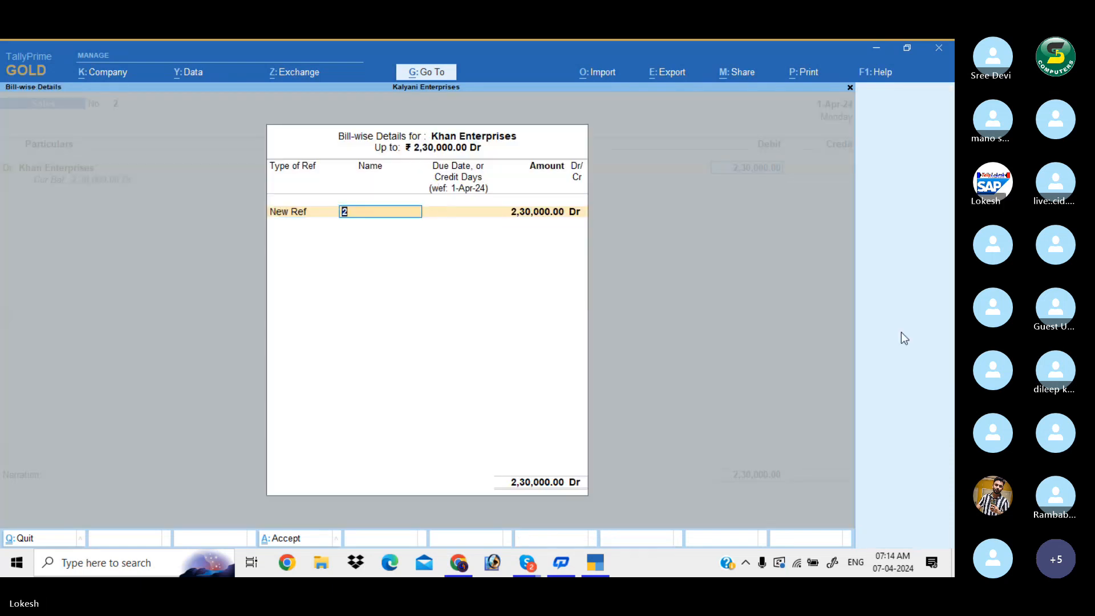
type("Bill")
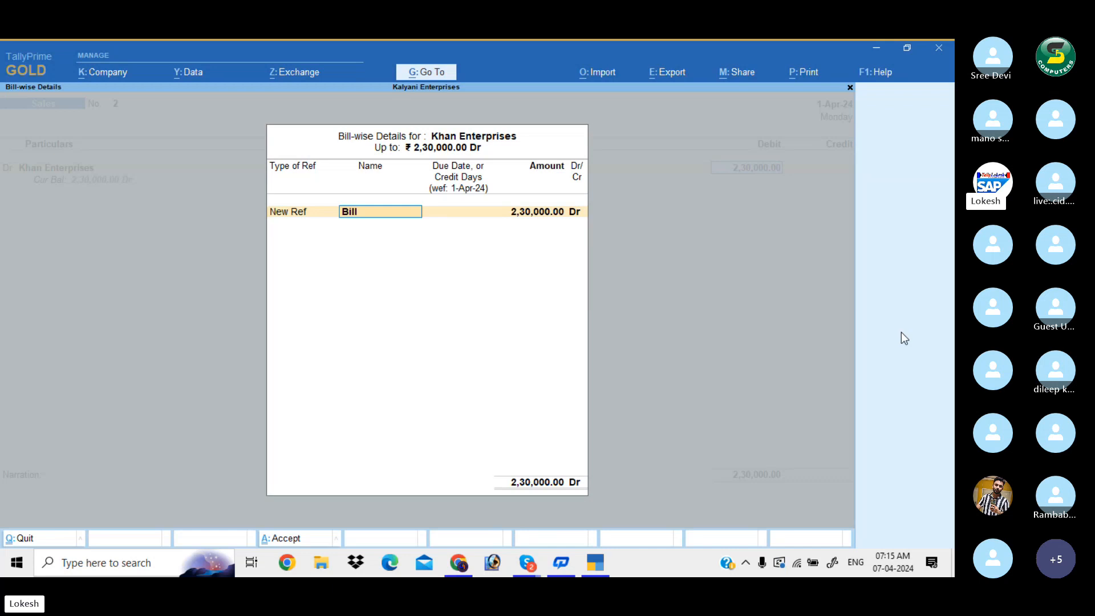
type(" No R")
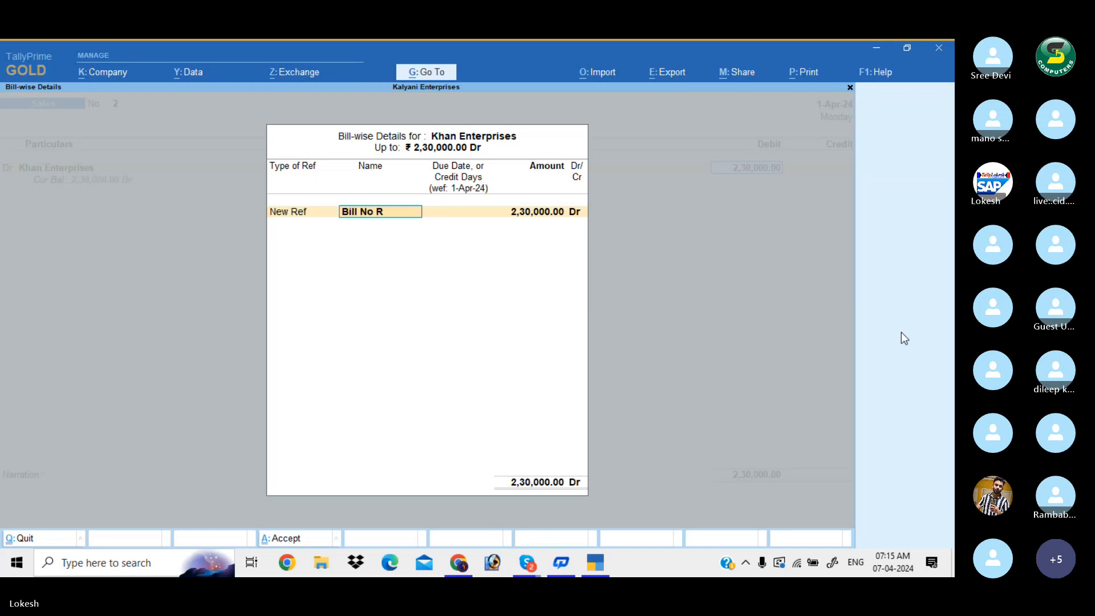
type("k-10")
key("Return")
key("Return")
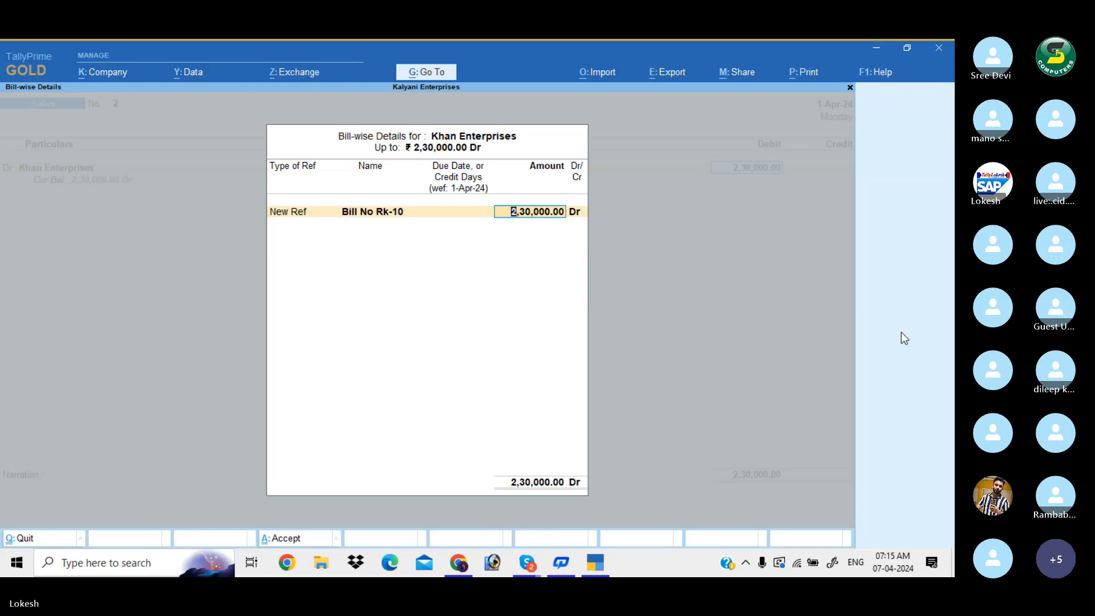
type("90000")
key("Return")
key("Return")
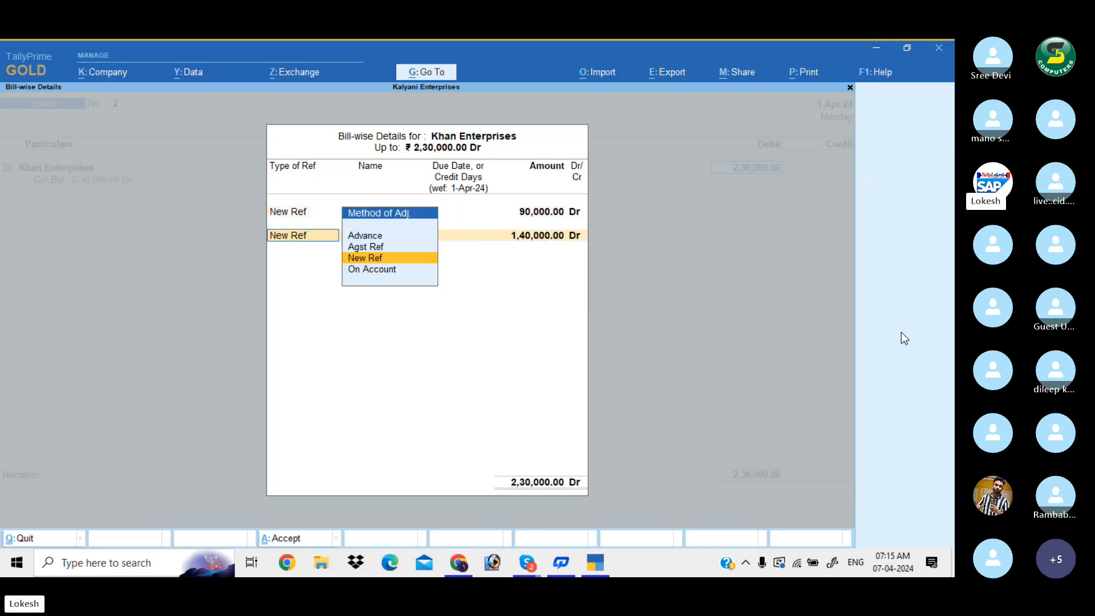
- Add the new reference Bill No Ar-20 with an amount of 80000 to Khan Enterprises' bill-wise details
key("Return")
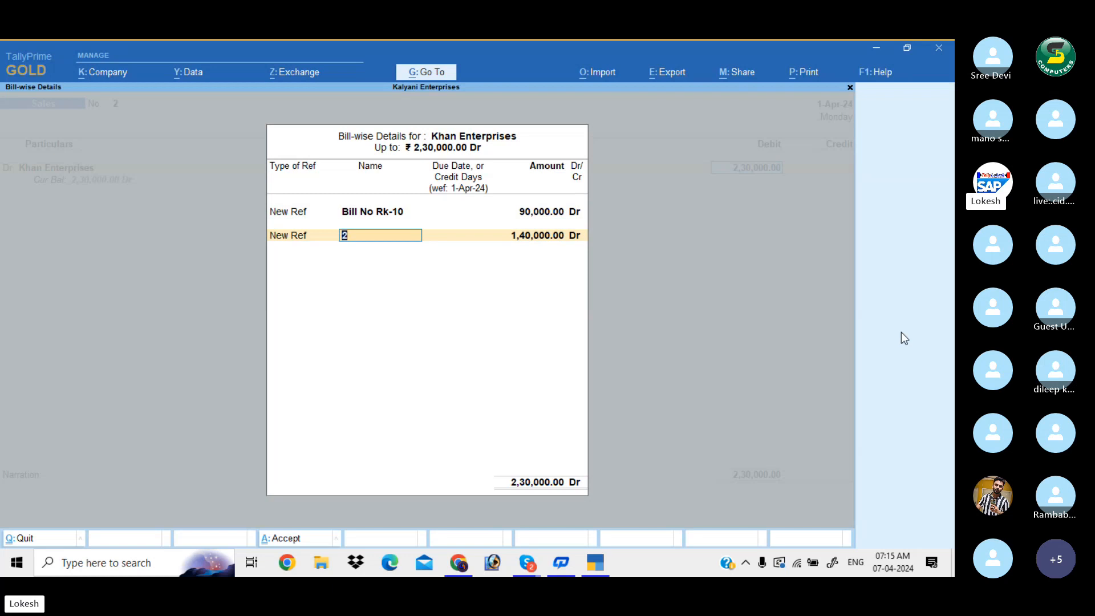
type("Bill No Ar")
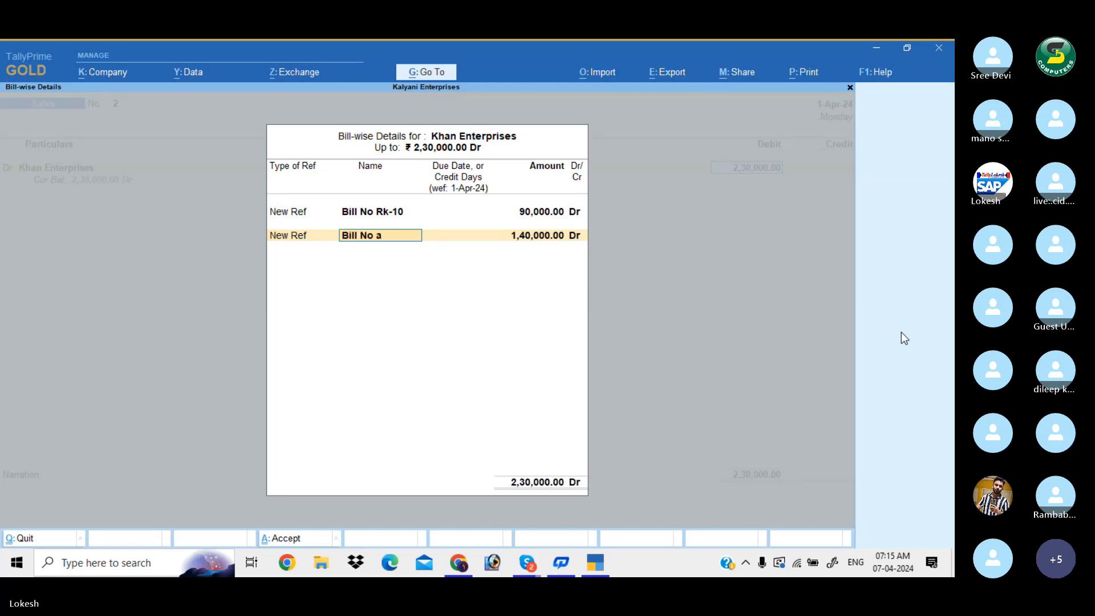
type("-20")
key("Return")
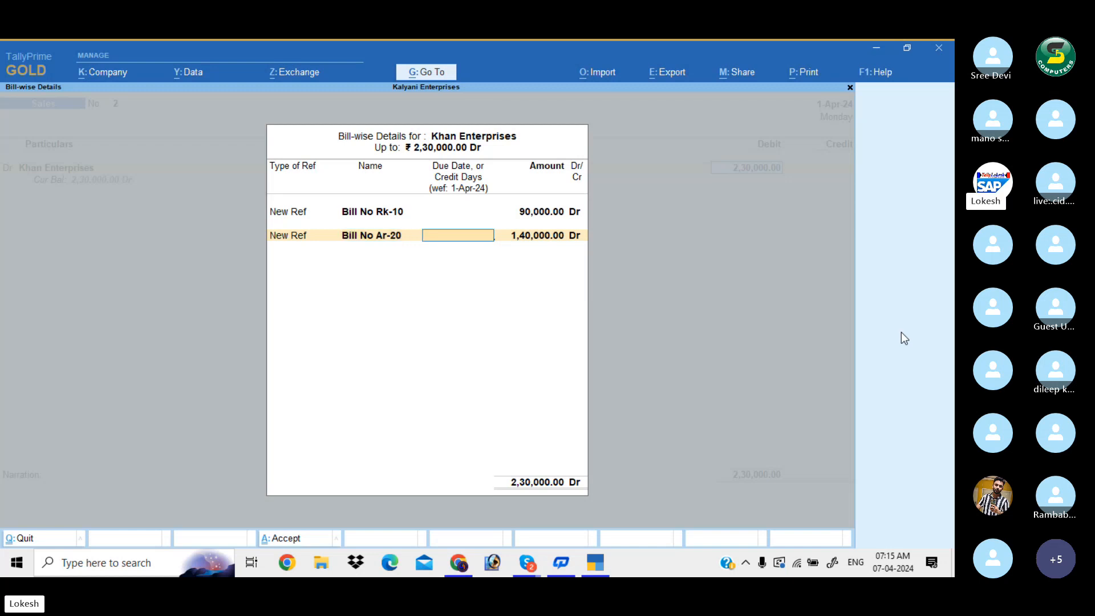
key("Return")
type("80000")
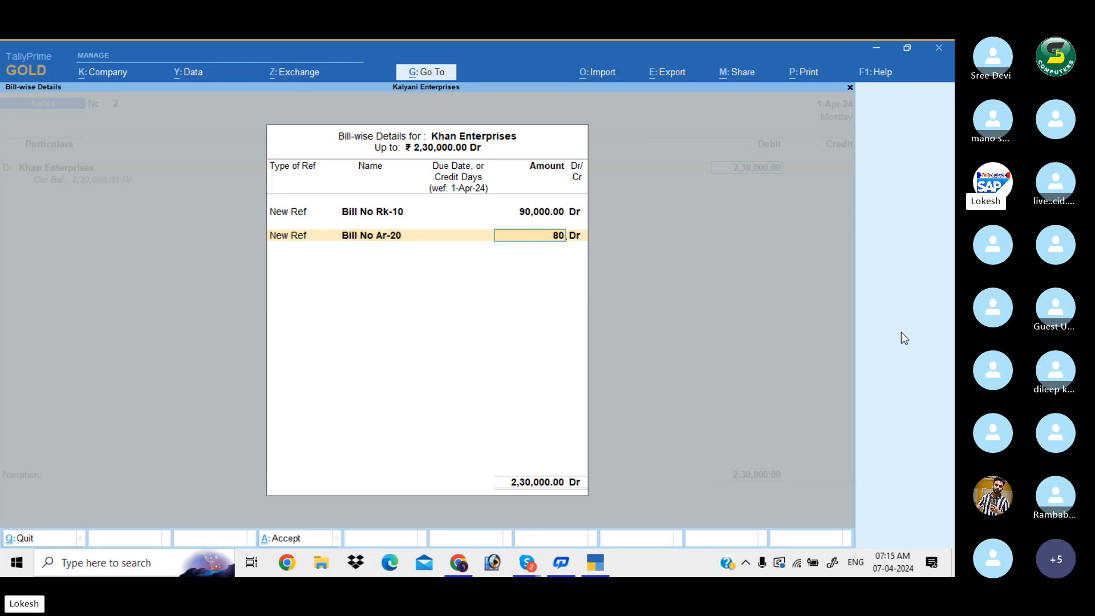
key("Return")
key("Return")
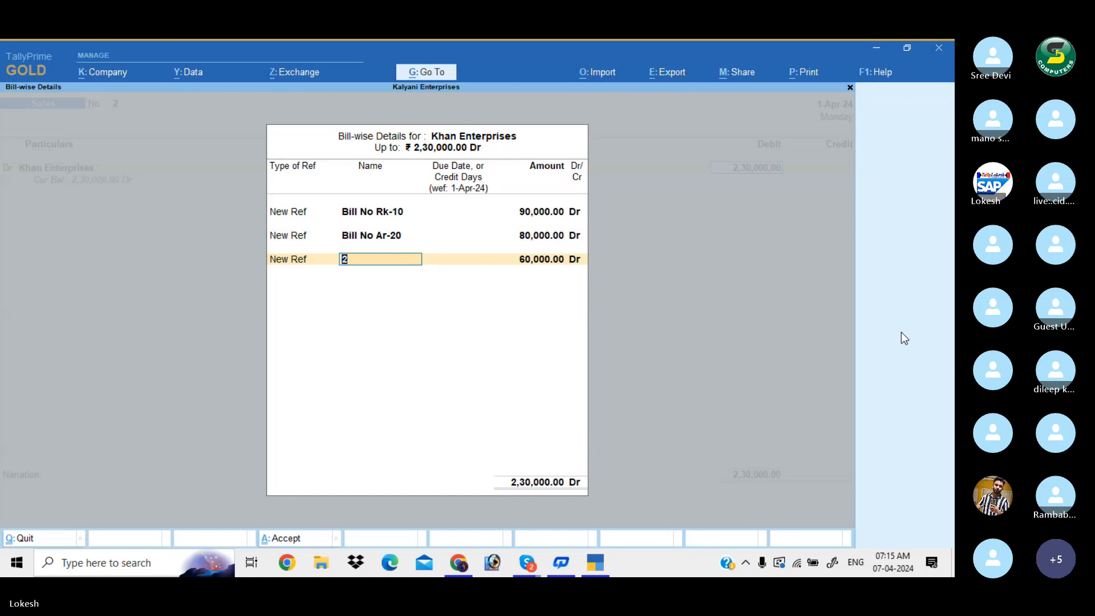
- Add the new reference Bill No Ut-23 for the remaining 60,000 and accept the bill-wise details
type("Bill No U")
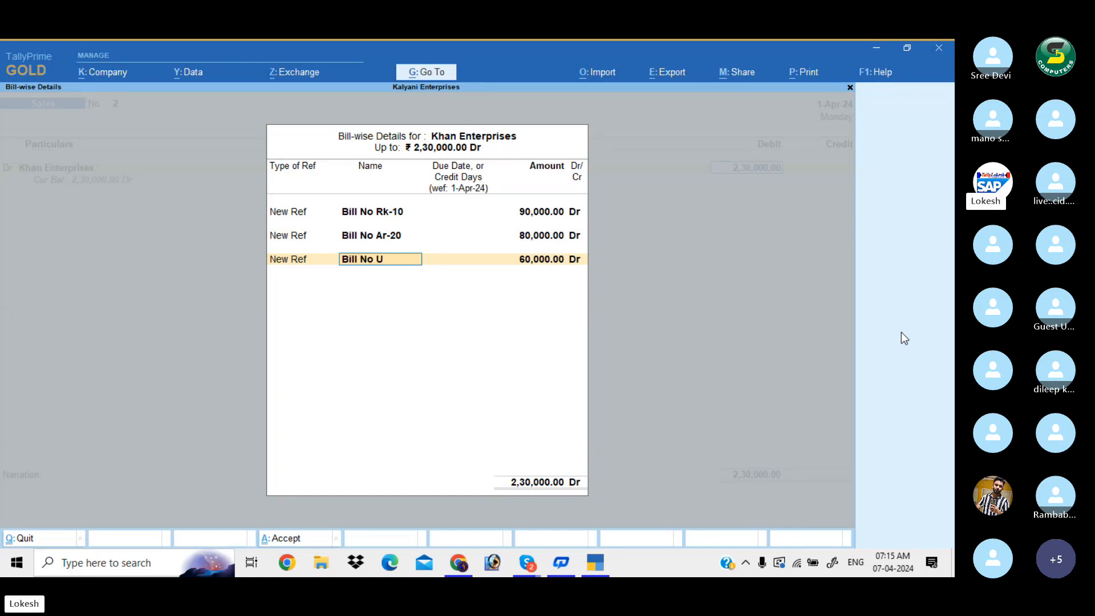
type("t-23")
key("Return")
key("Return")
key("Return")
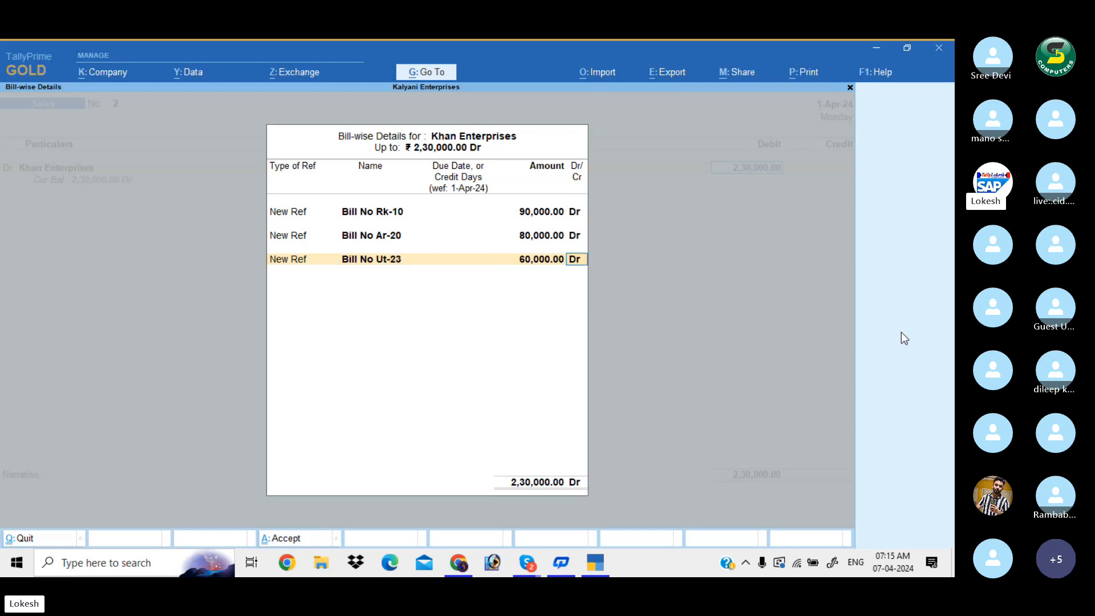
key("Return")
- Credit the Sales ledger with 2,30,000 and save the sales voucher without a narration
key("Return")
key("Return")
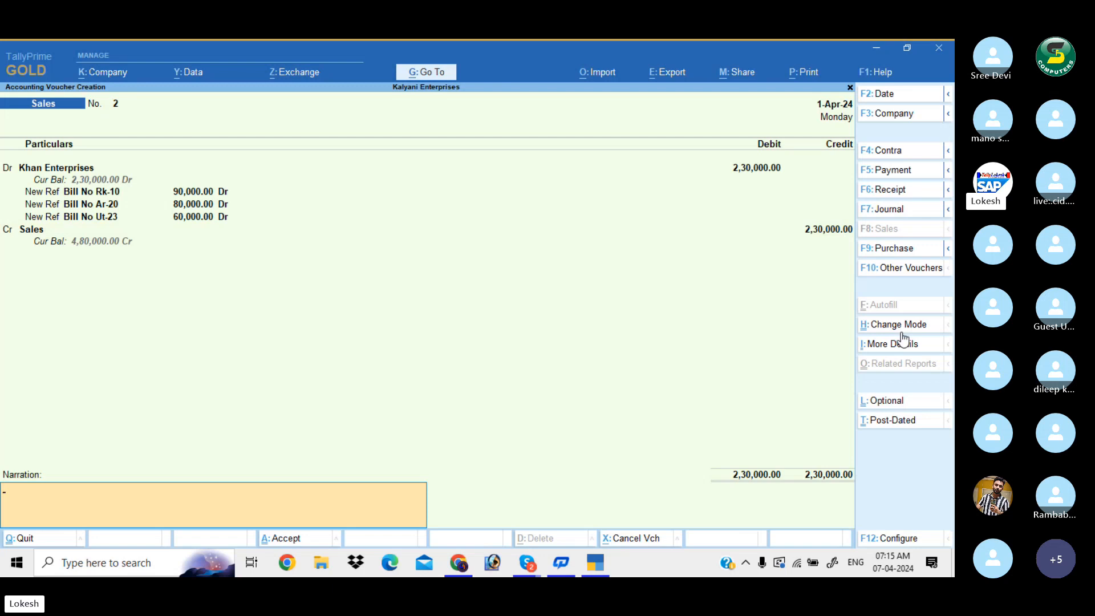
key("Return")
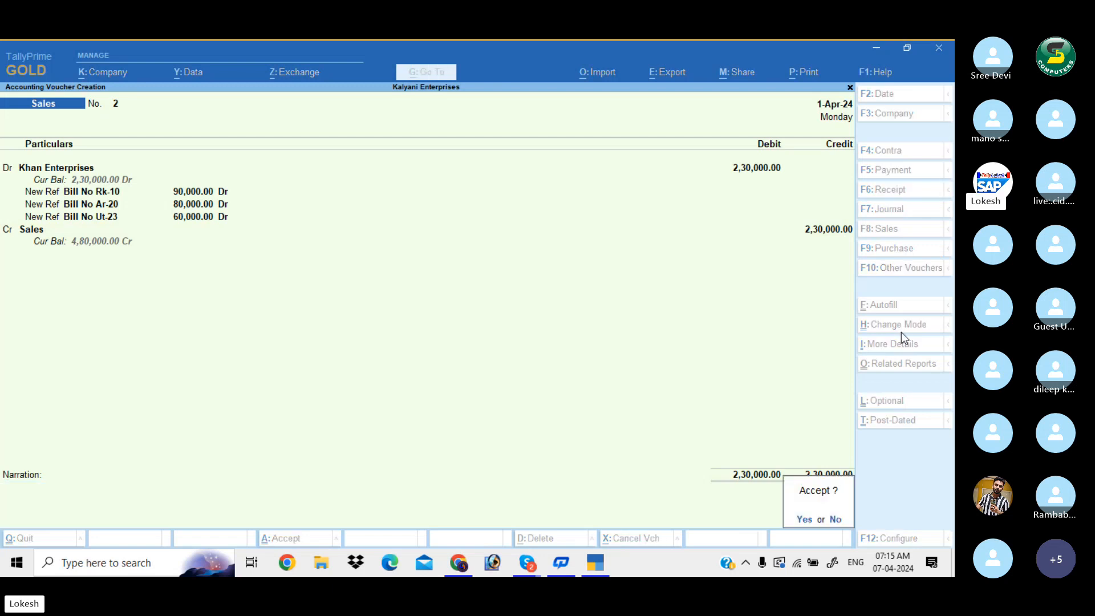
key("Return")
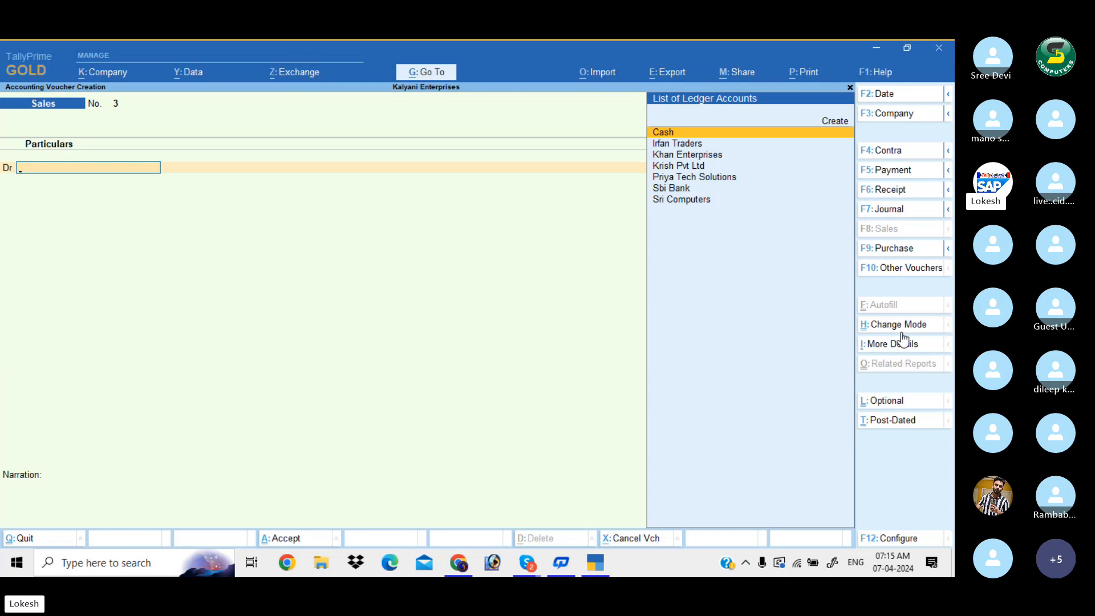
- Leave voucher entry and view the receivables report among the outstandings in the statements of accounts
key("Escape")
key("Down")
key("Down")
key("Down")
key("Down")
key("Down")
key("Down")
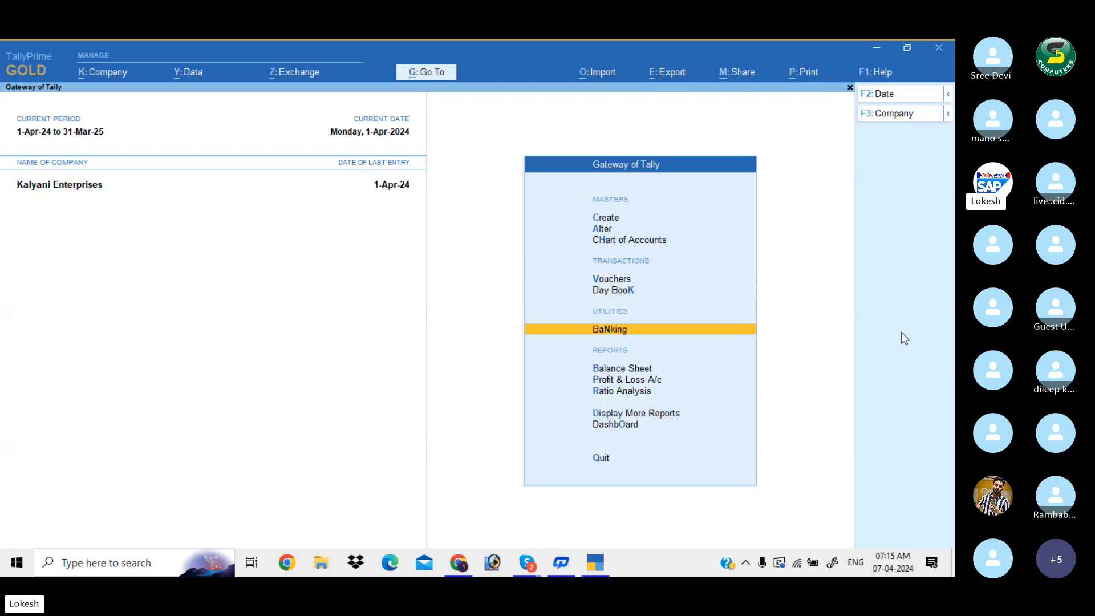
key("Return")
key("Down")
key("Down")
key("Down")
key("Down")
key("Down")
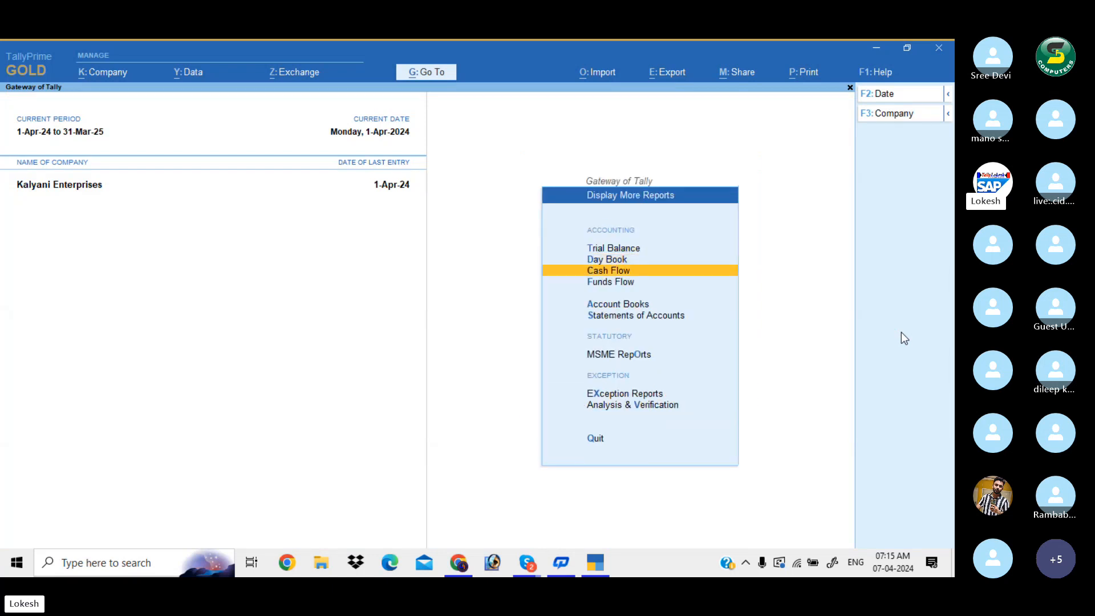
key("Return")
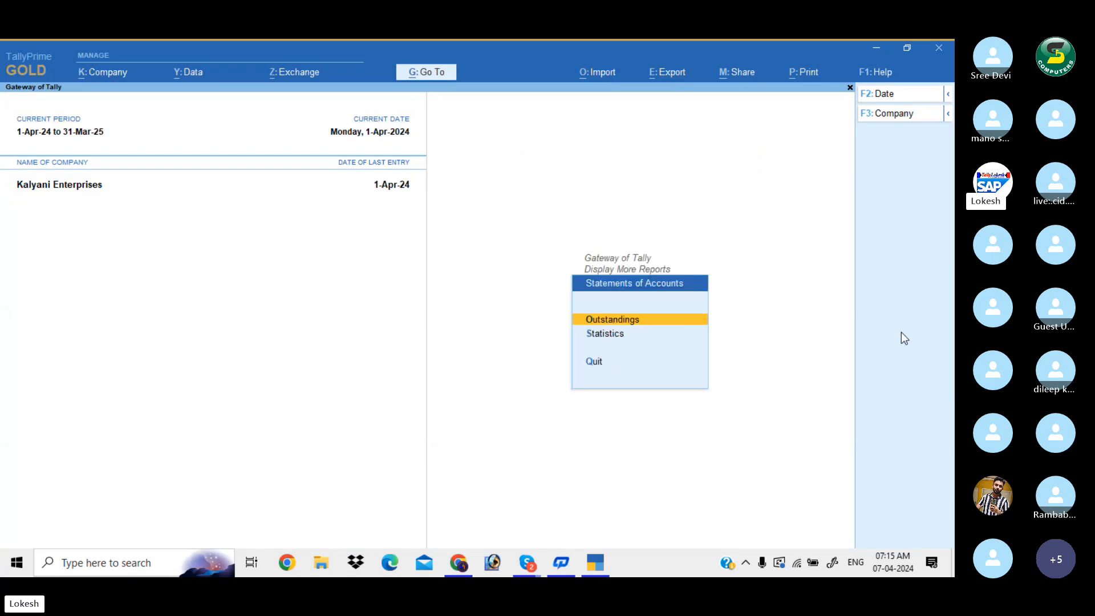
key("Return")
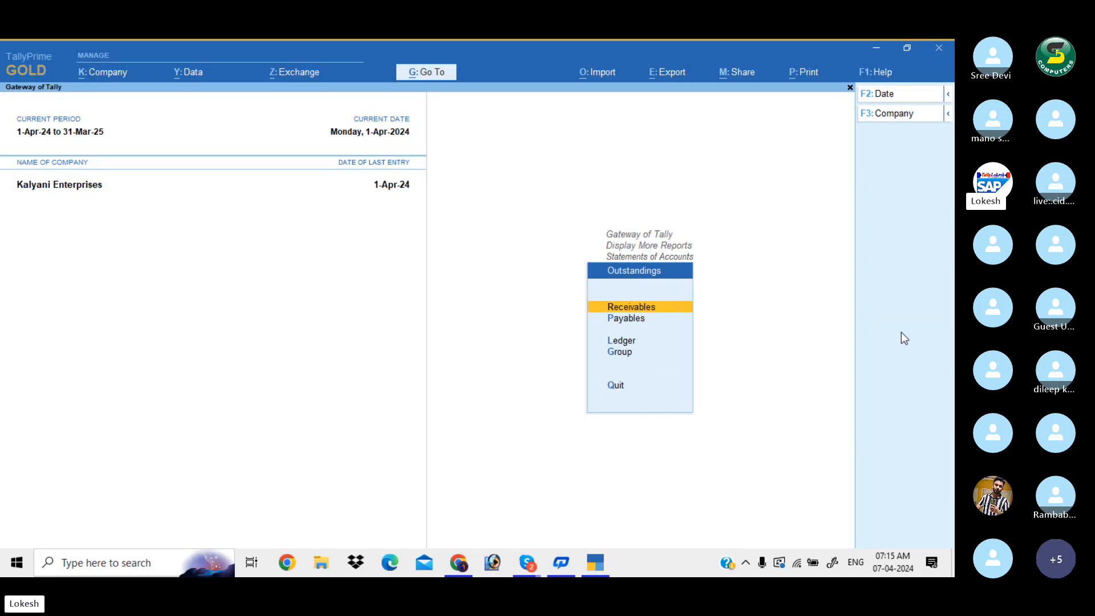
key("Return")
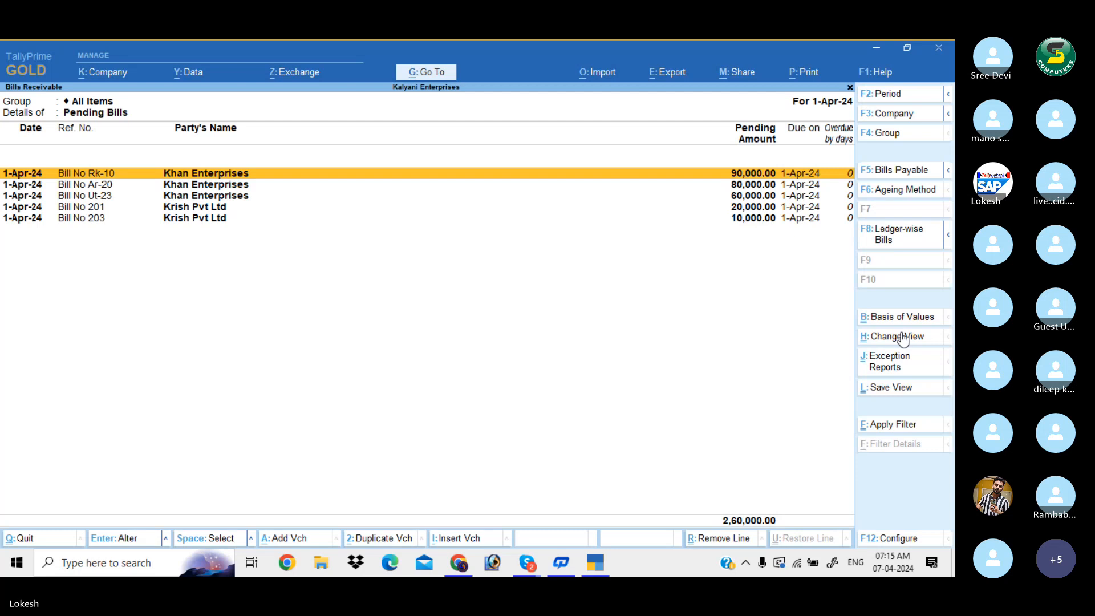
- View the payables outstandings report and return to the Gateway of Tally
key("Escape")
key("Down")
key("Return")
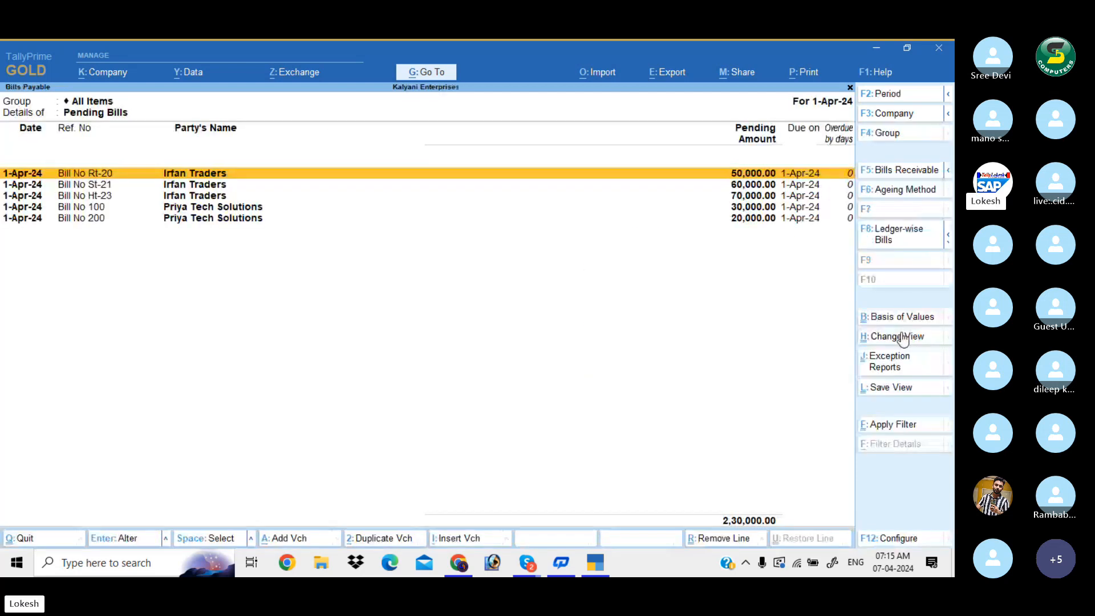
key("Escape")
key("Down")
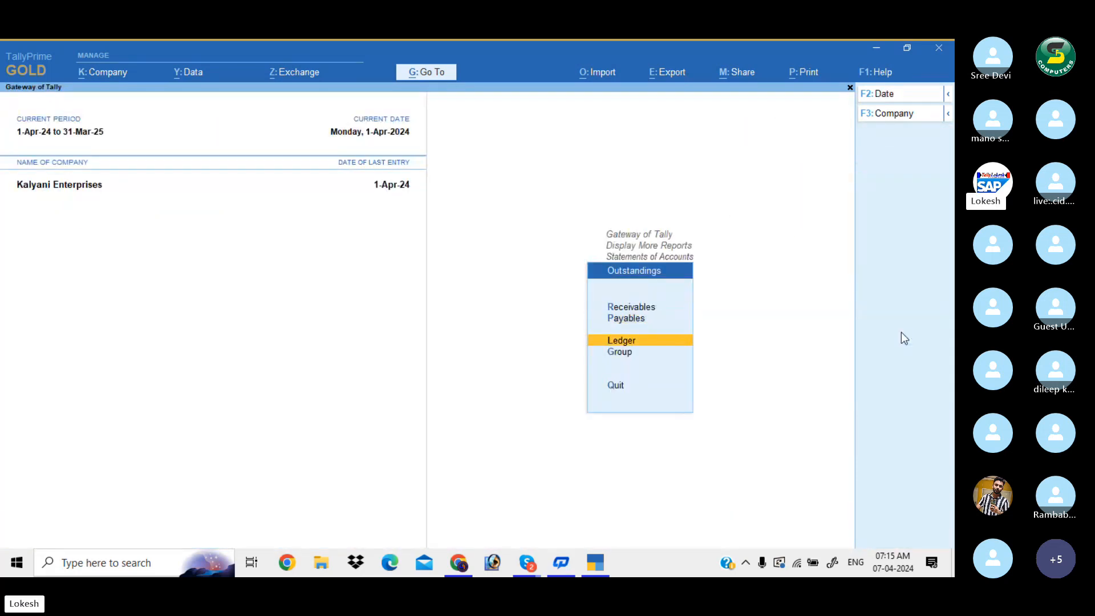
key("Escape")
key("Escape")
key("Escape")
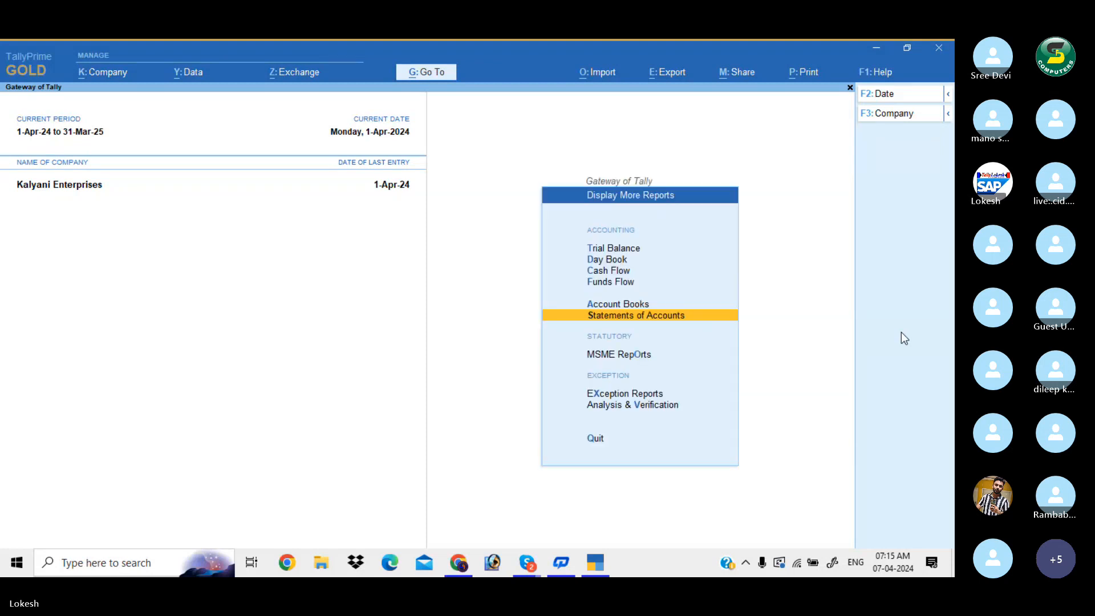
key("Escape")
key("Escape")
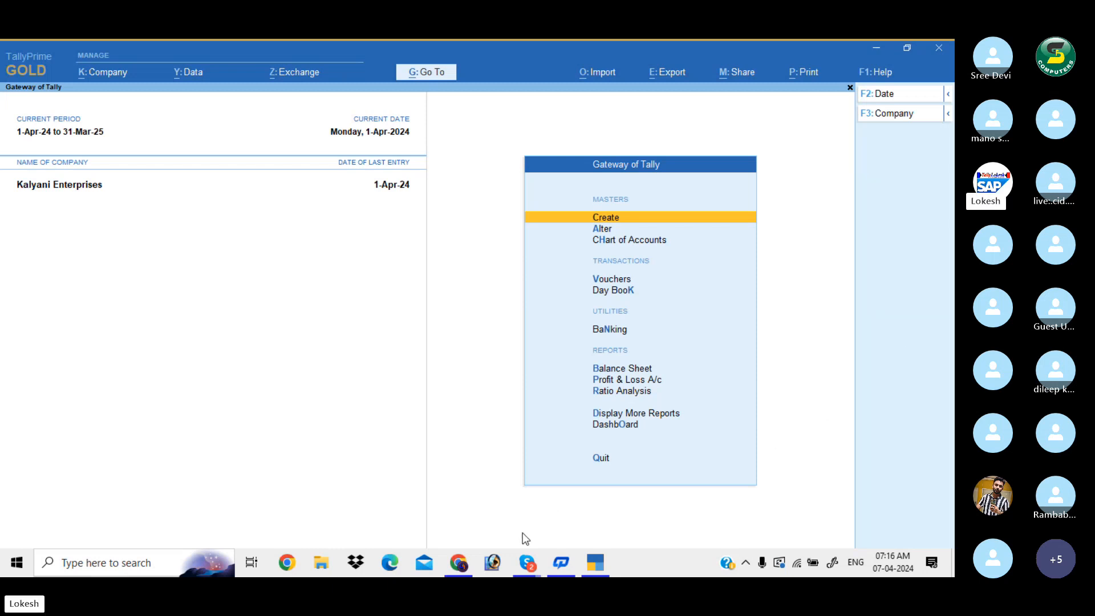
- Check the group call window in Skype and return to TallyPrime
left_click(528, 563)
left_click(519, 504)
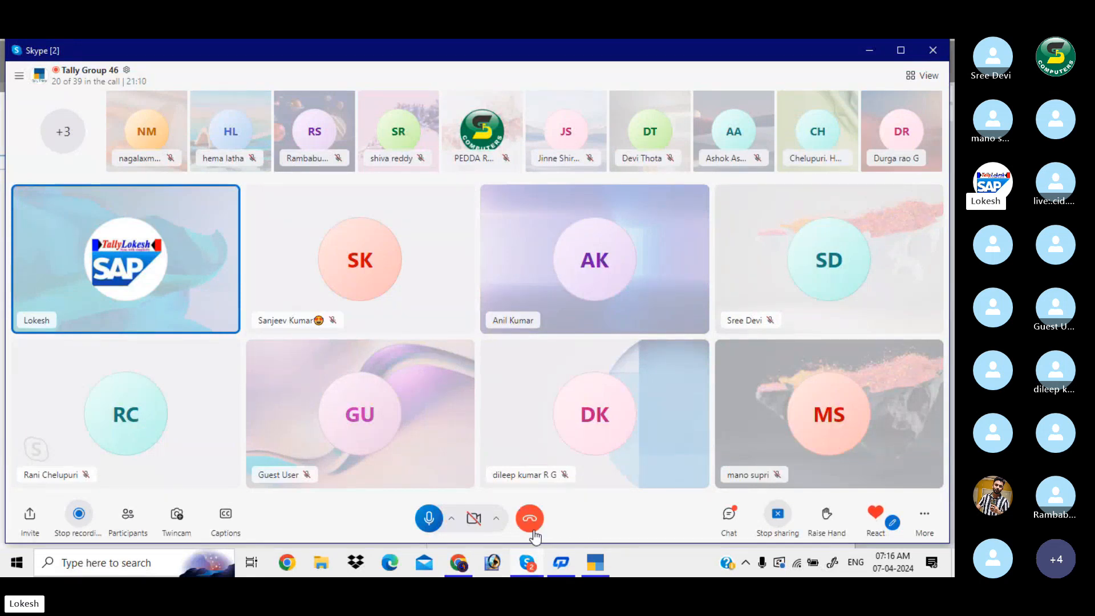
left_click(595, 567)
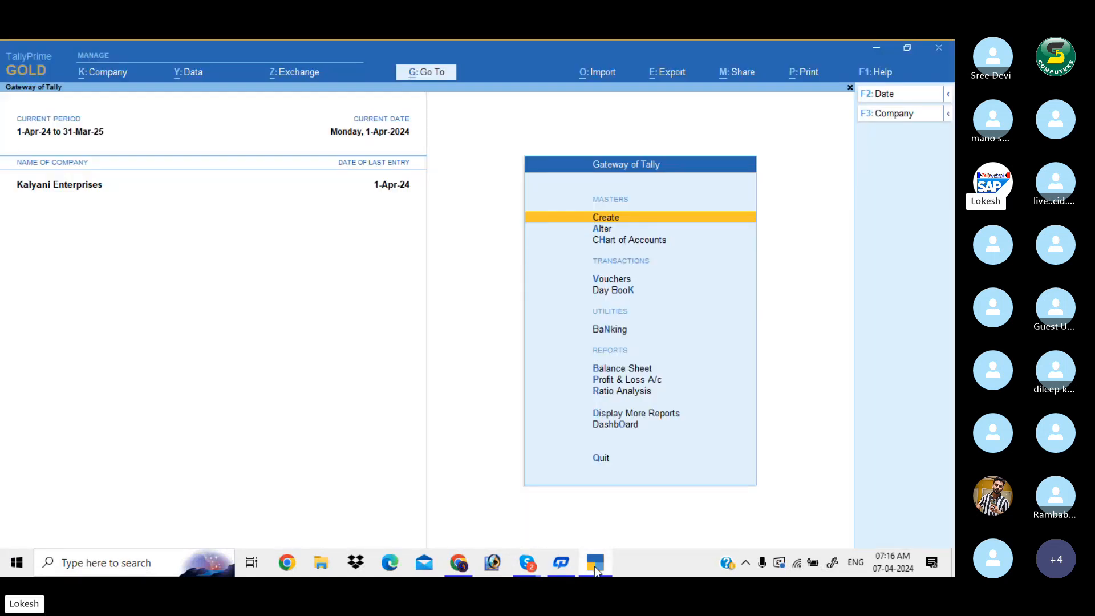
- Check the available entry modes of a new sales voucher, keep As Voucher, and exit without saving
key("v")
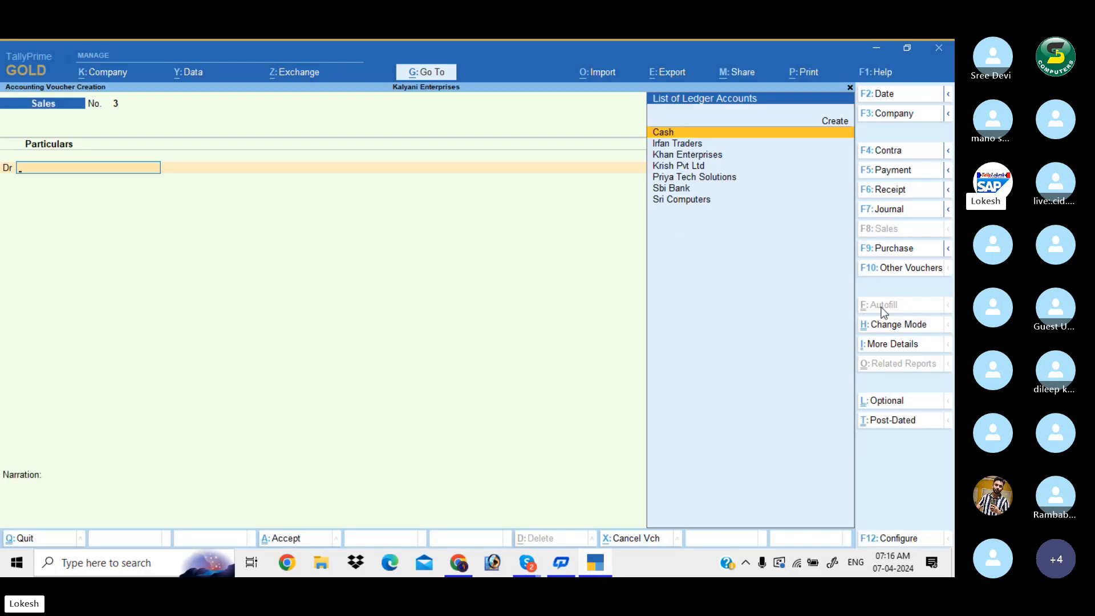
left_click(866, 334)
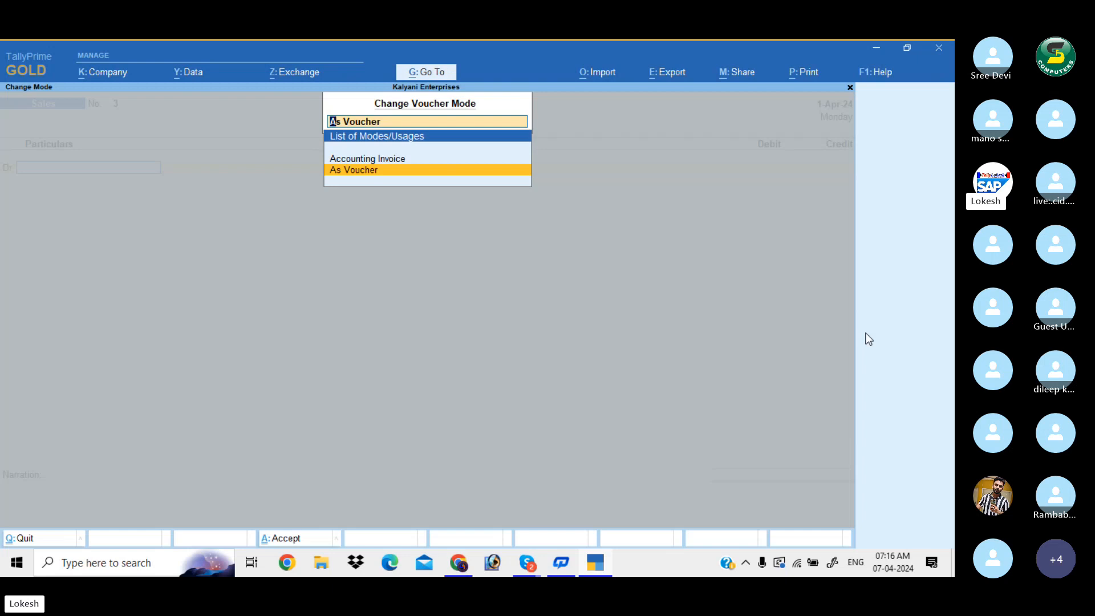
key("Return")
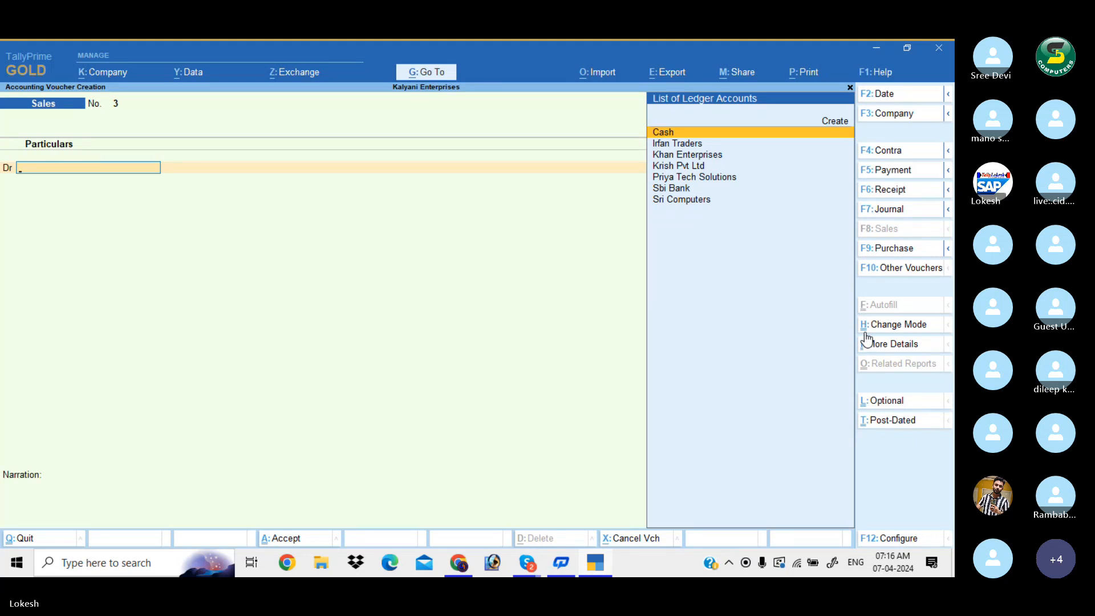
key("Escape")
key("y")
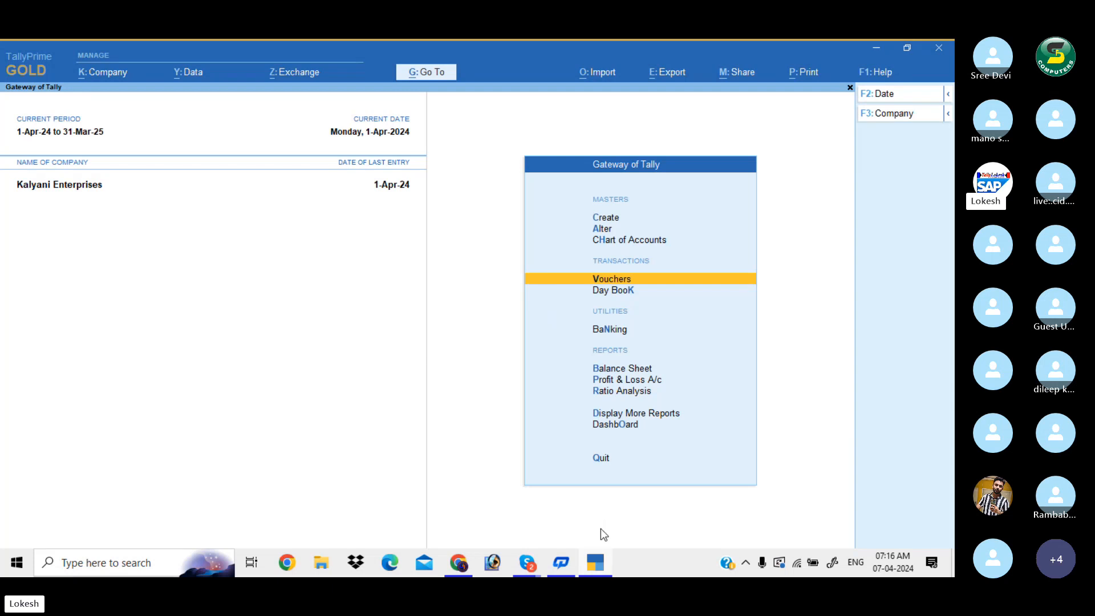
- Switch to the group call window in Skype
mouse_move(596, 563)
left_click(567, 507)
left_click(527, 563)
left_click(504, 507)
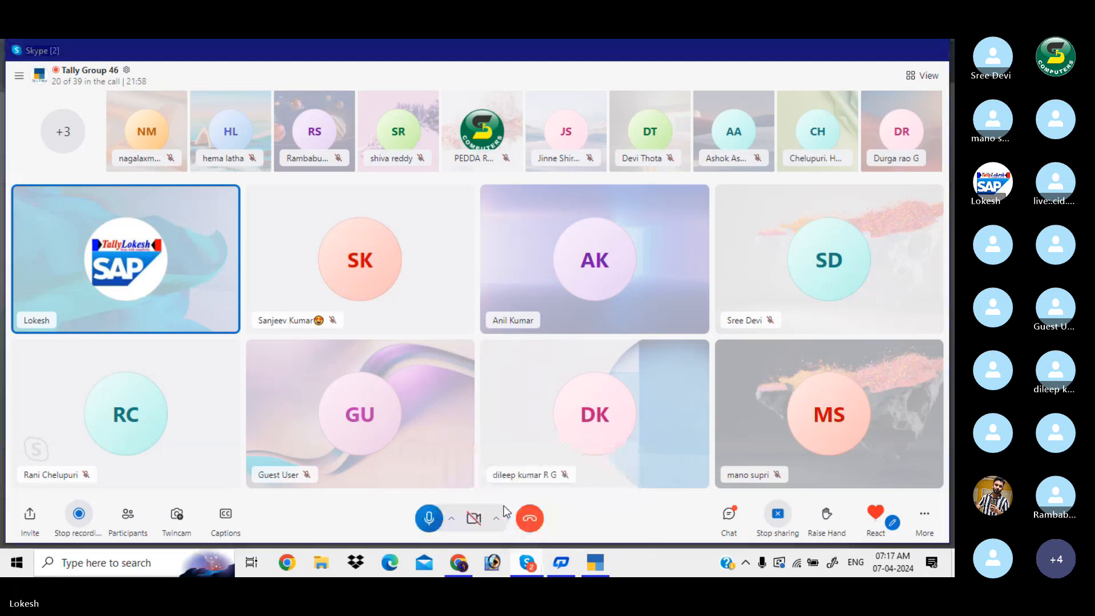